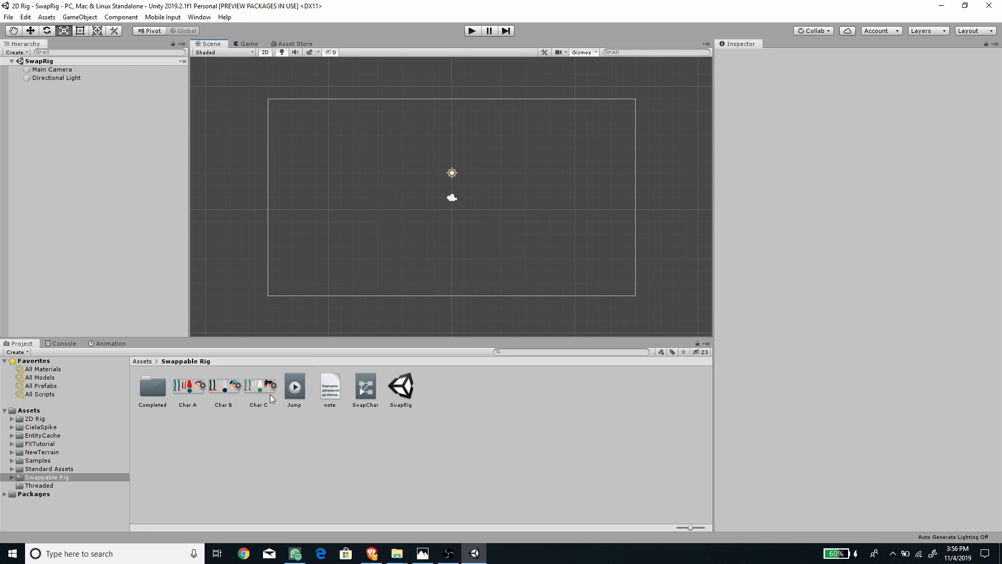
Inspect the import settings of the Char A, Char B and Char C sprite sheets.
click(190, 386)
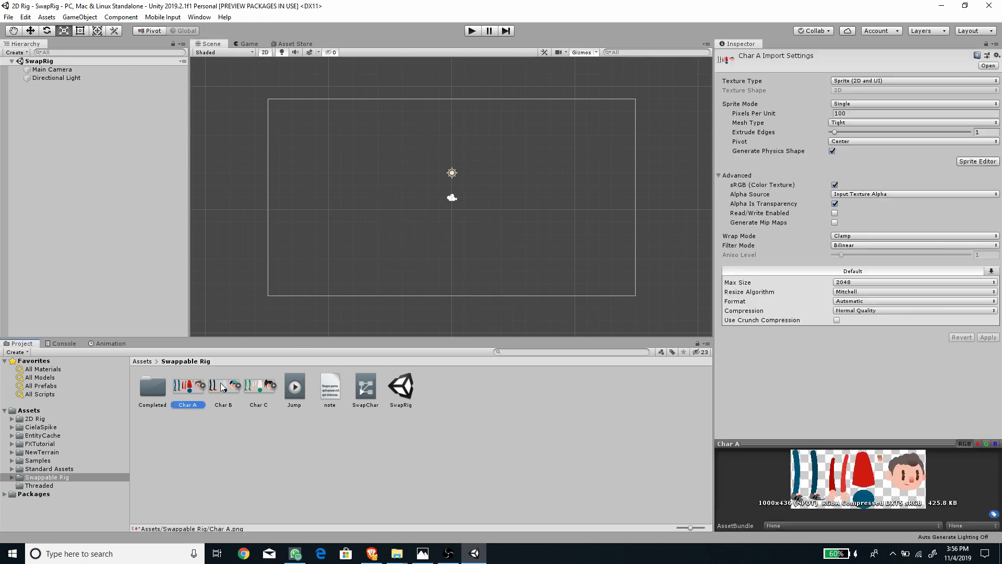
click(227, 388)
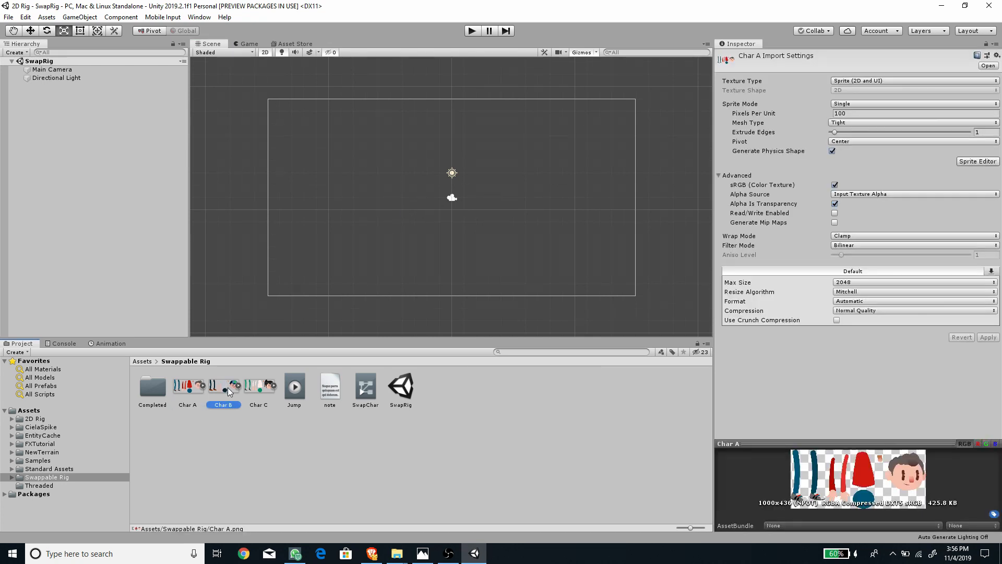
click(263, 390)
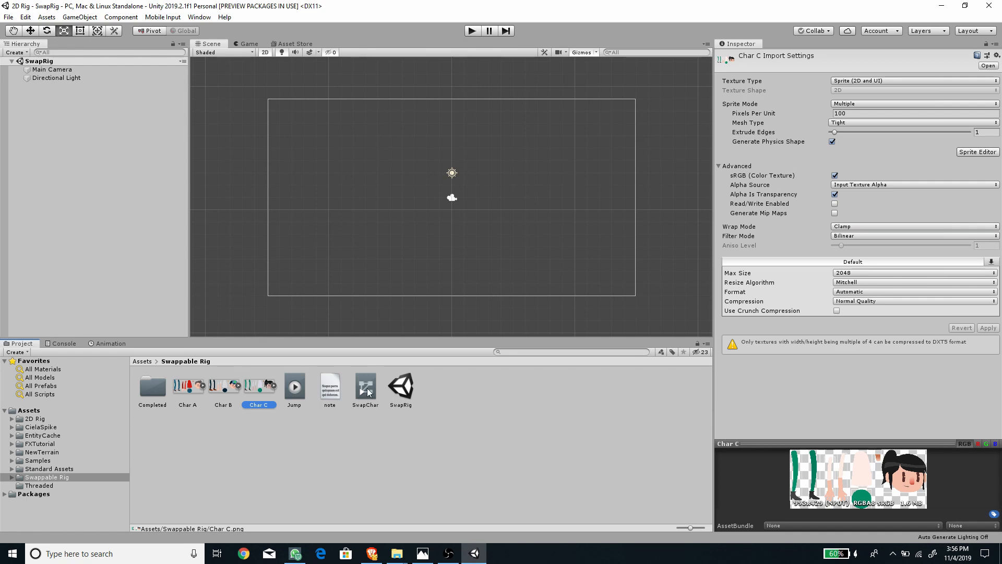
Examine the Char Swap asset's categories in the Completed folder, and return to the Swappable Rig folder.
double_click(154, 389)
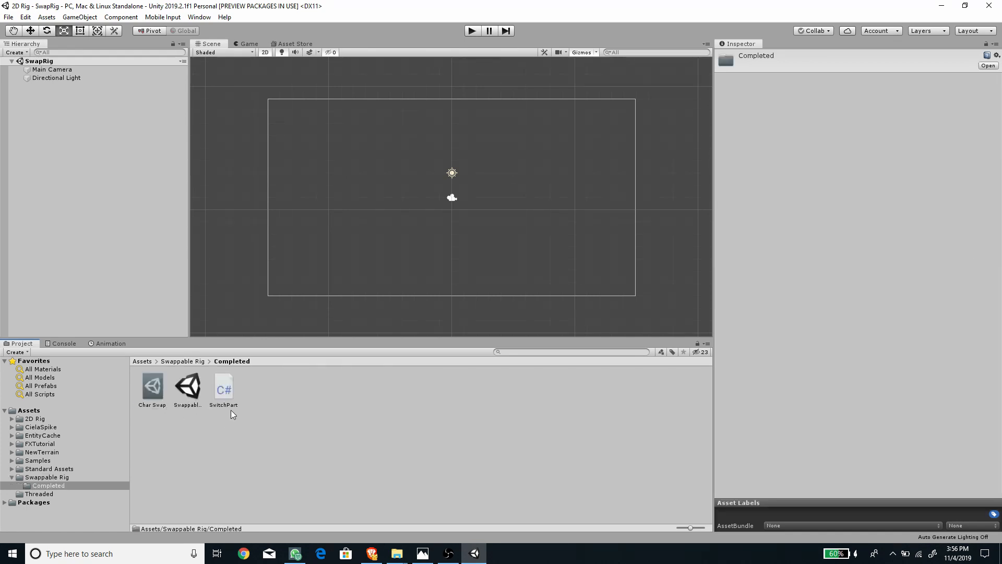
click(154, 387)
click(186, 362)
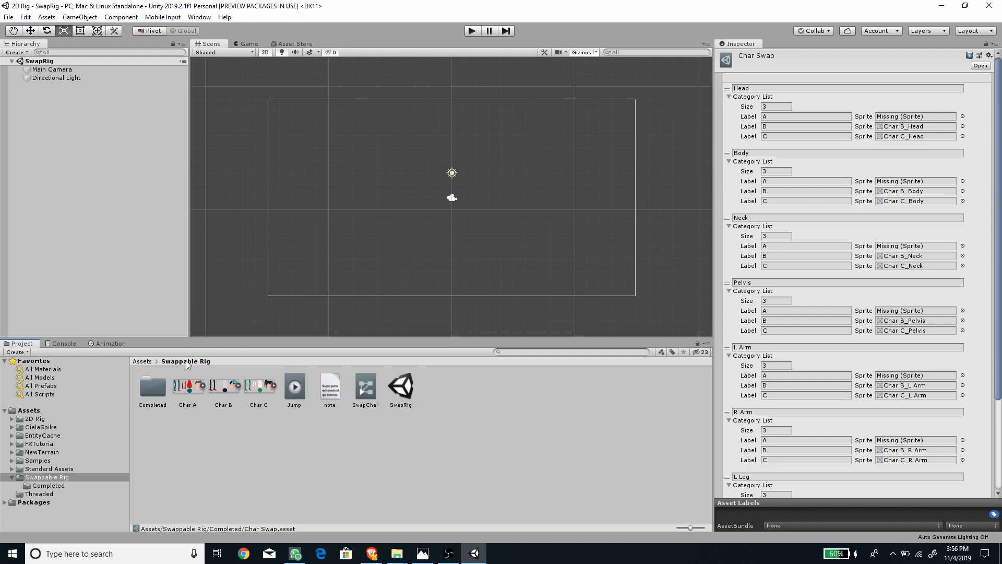
Set the Char A texture's Sprite Mode to Multiple, apply the import settings, and open it in the Sprite Editor.
click(187, 389)
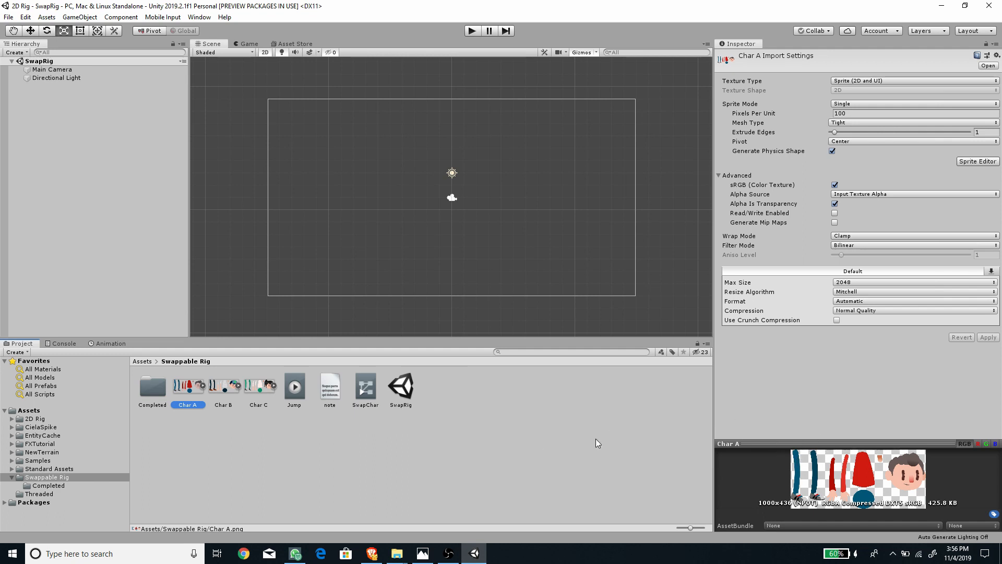
drag(831, 443, 830, 410)
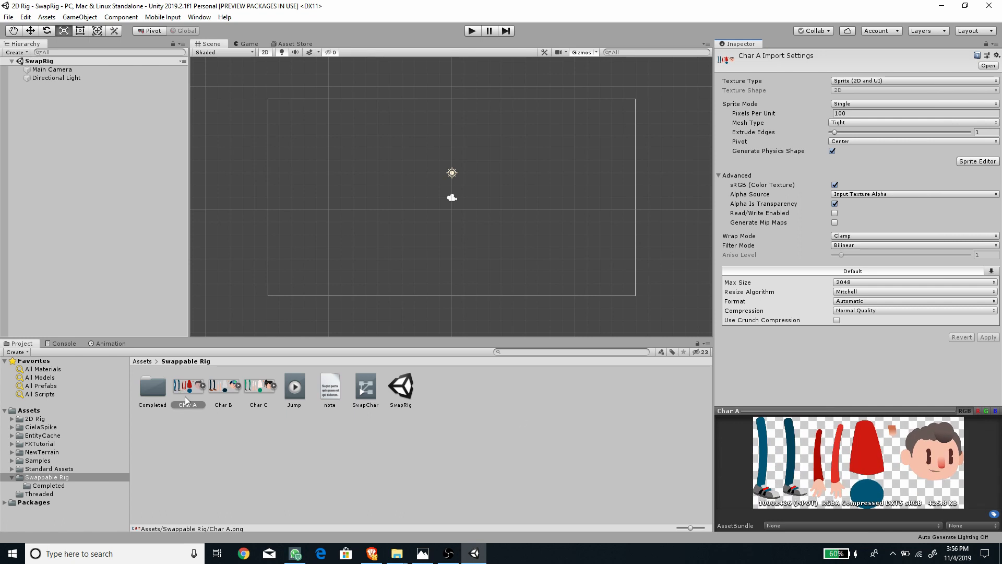
click(865, 104)
click(866, 125)
click(988, 152)
click(541, 302)
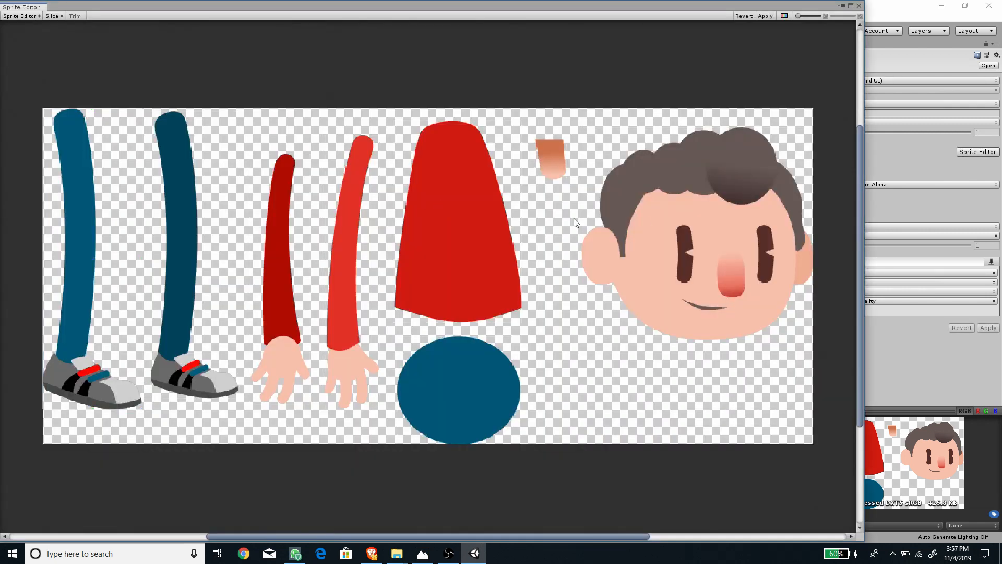
Slice the Char A sheet with type Automatic, pivot Center and method Delete Existing, and check the resulting leg slices.
mouse_move(580, 9)
mouse_down()
mouse_move(525, 35)
mouse_move(591, 14)
mouse_up()
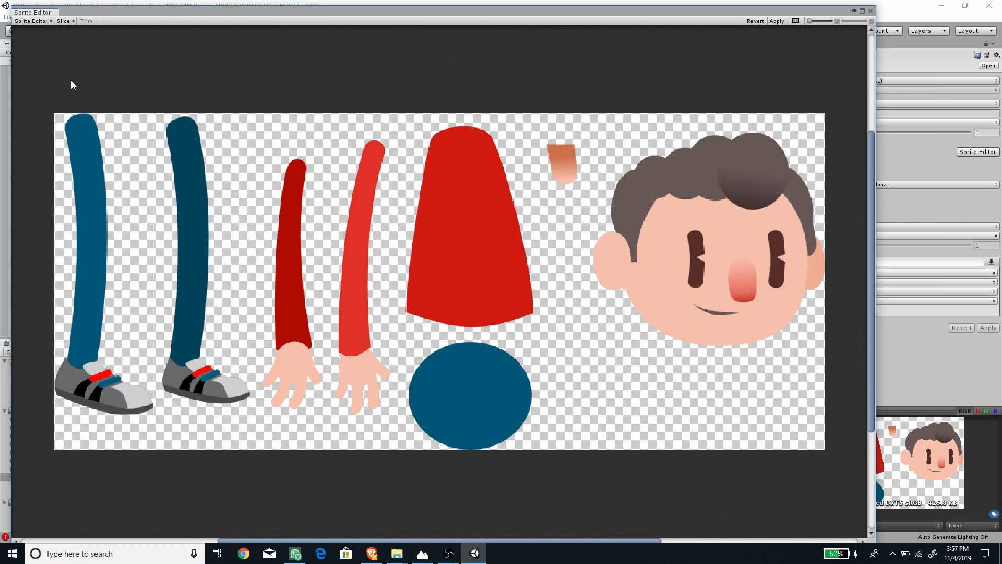
click(64, 22)
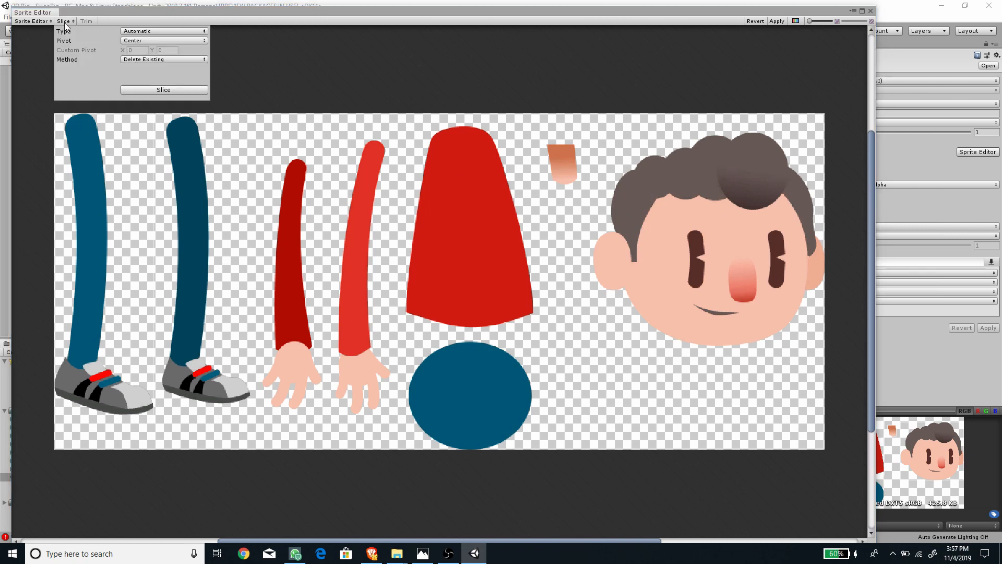
click(153, 91)
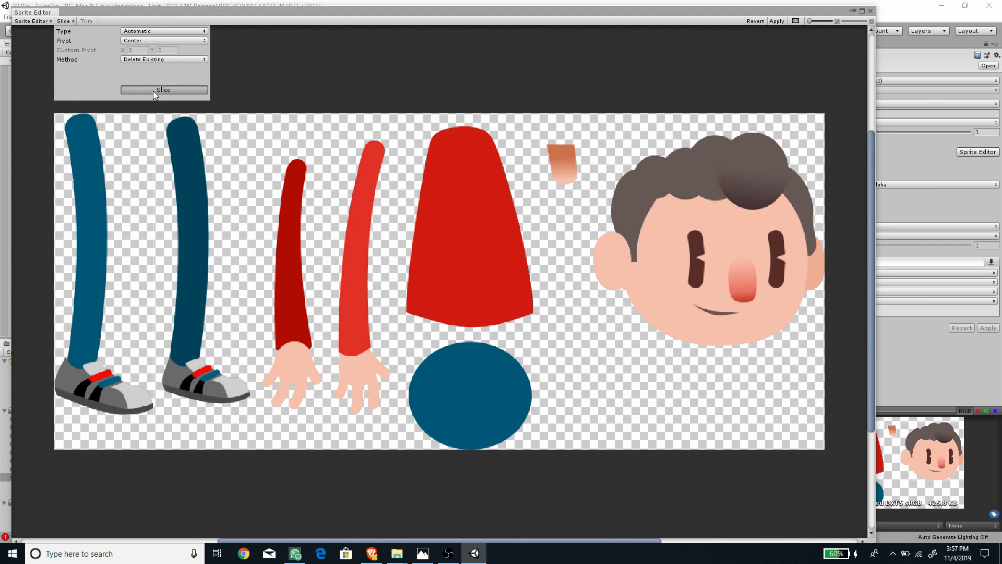
click(216, 213)
click(89, 211)
Rename the head slice as Char A_Head.
click(741, 203)
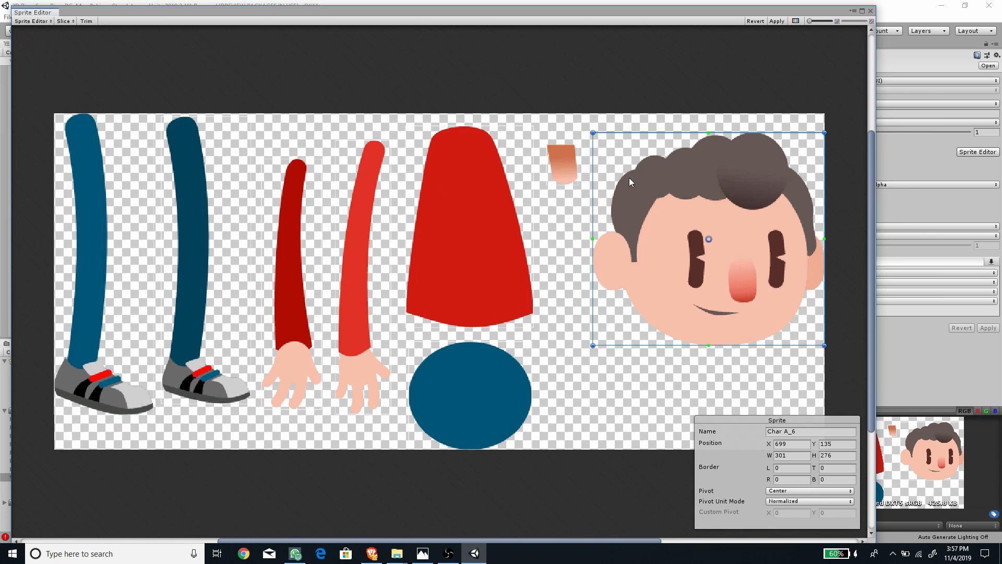
click(791, 429)
click(806, 432)
key(BackSpace)
text(Head)
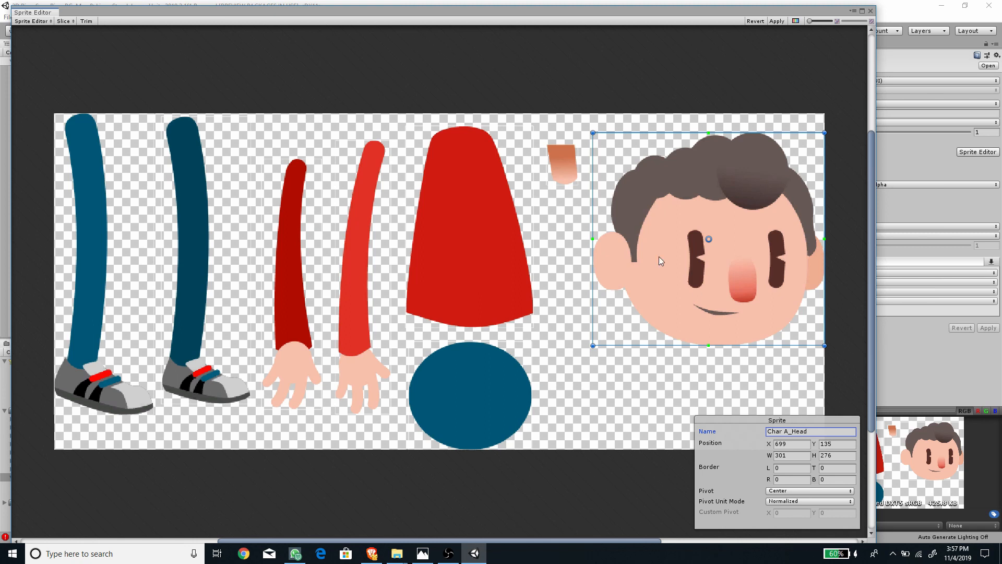
Rename the small neck slice as Char A_Neck.
click(567, 178)
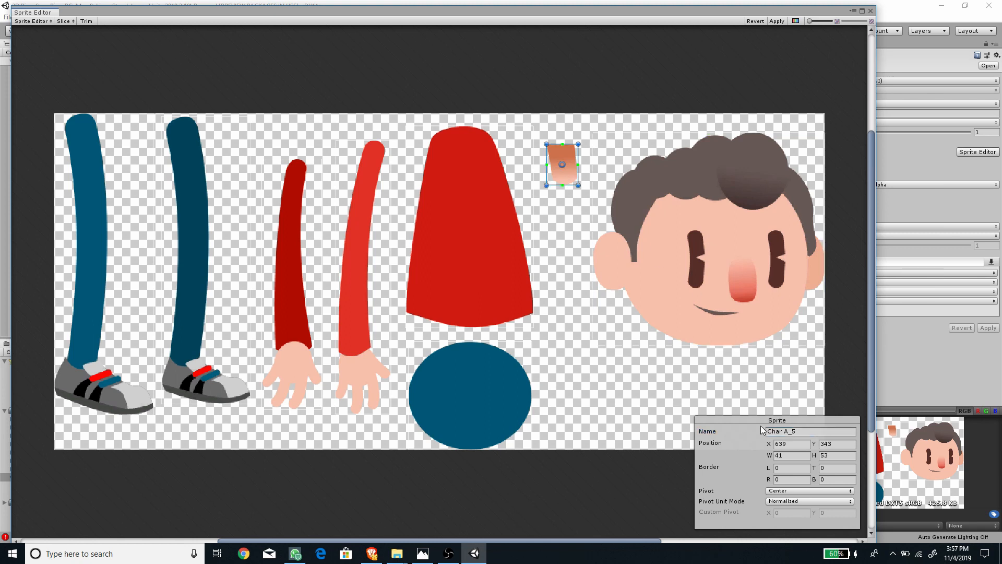
click(805, 430)
click(812, 432)
key(BackSpace)
text(Neck)
Rename the red torso slice as Char A_Body.
click(469, 227)
click(804, 431)
click(806, 429)
key(BackSpace)
text(Body)
Rename the round blue slice below the torso as Char A_Pelvis.
click(521, 414)
click(818, 431)
key(BackSpace)
text(Hips)
key(BackSpace)
key(BackSpace)
key(BackSpace)
key(BackSpace)
text(Pelv)
Rename the brighter red arm slice as Char A_R Arm.
click(349, 219)
click(823, 432)
key(End)
key(BackSpace)
text(R Arm)
Rename the darker red arm slice as Char A_L Arm.
click(294, 268)
click(811, 432)
key(End)
key(BackSpace)
text(L)
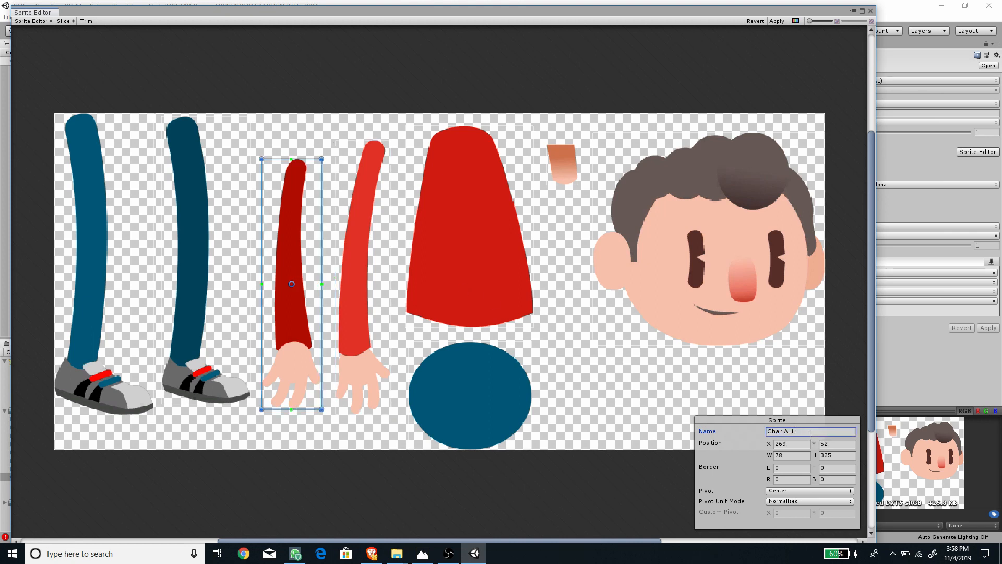
Rename the darker blue leg slice as Char A_L Leg.
click(199, 208)
click(810, 432)
key(BackSpace)
text(L Leg)
Rename the lighter blue leg slice as Char A_R Leg.
click(93, 200)
click(827, 432)
click(827, 432)
key(BackSpace)
text(R Leg)
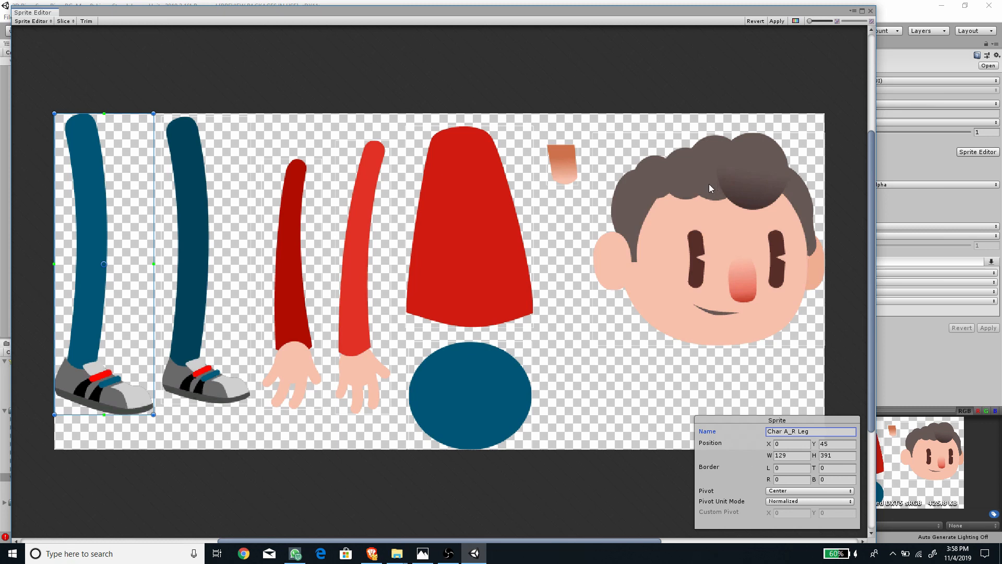
Switch from slicing to the Skinning Editor and apply the pending sprite changes.
click(27, 22)
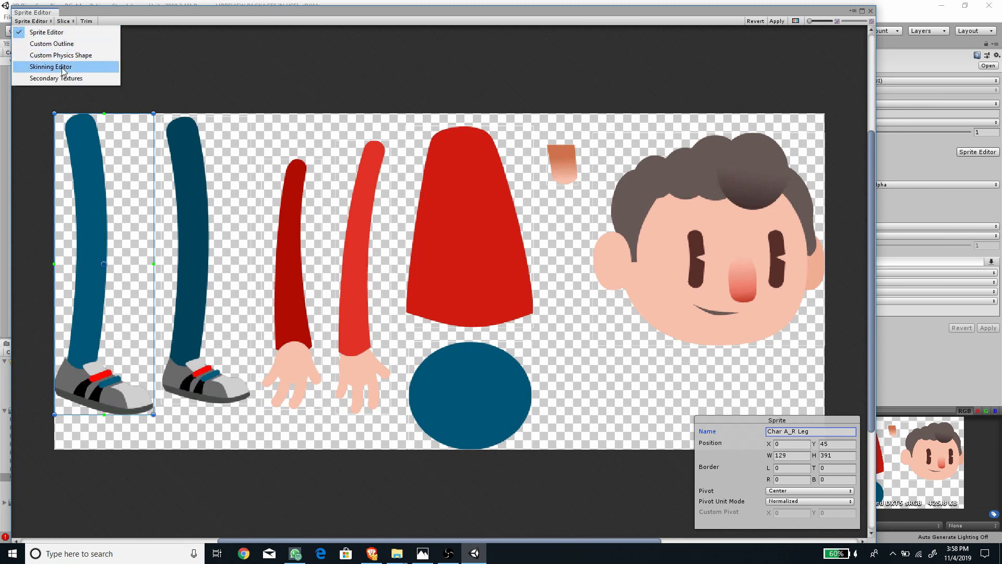
click(62, 67)
click(531, 297)
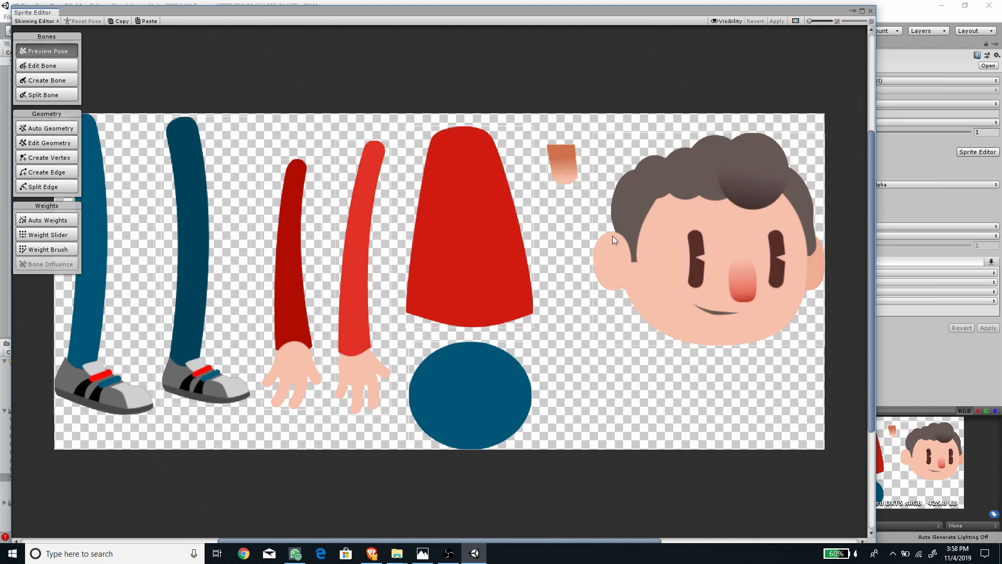
Create a single bone in the head sprite, running from the chin up to the hair, and end the chain.
click(48, 82)
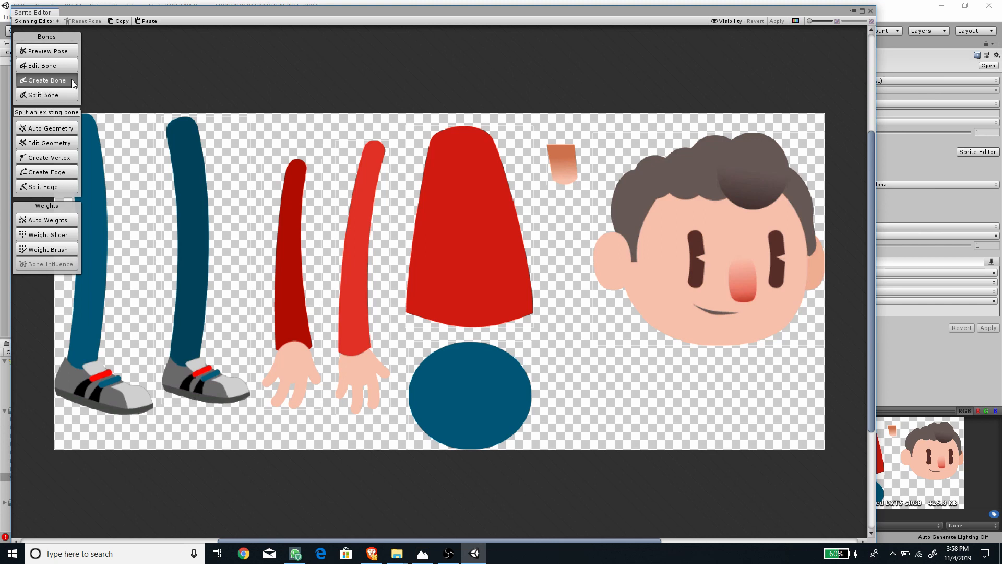
click(691, 278)
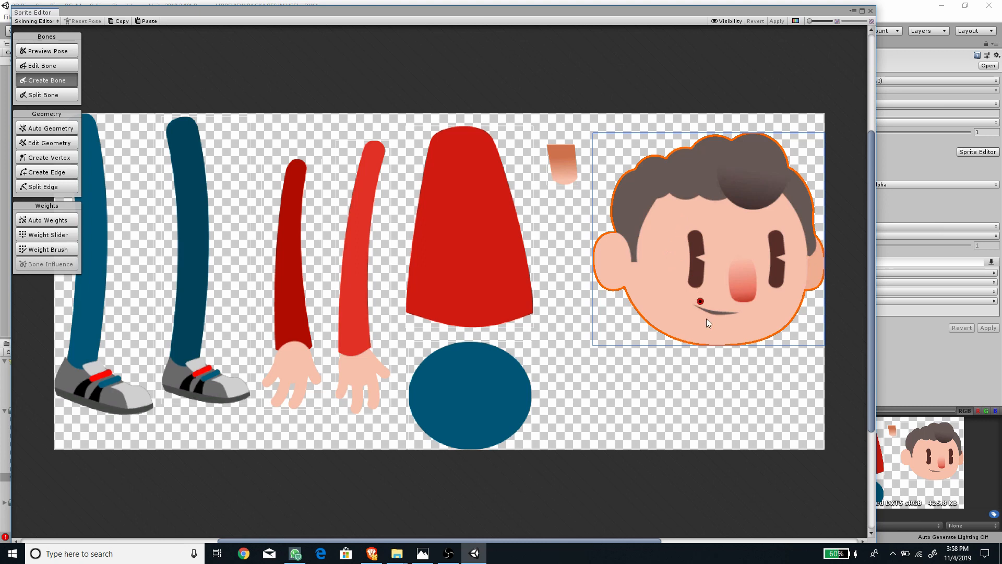
click(712, 336)
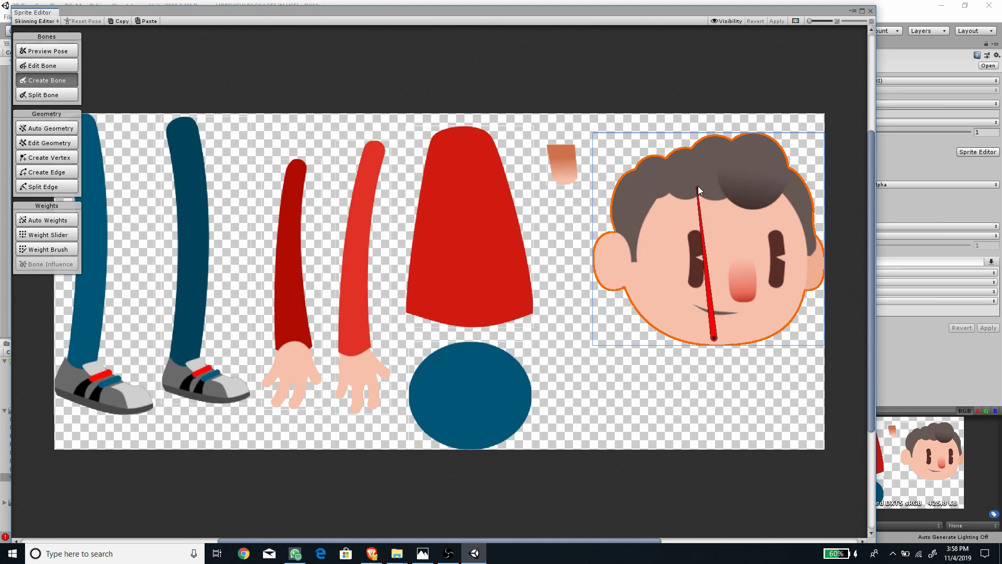
click(703, 161)
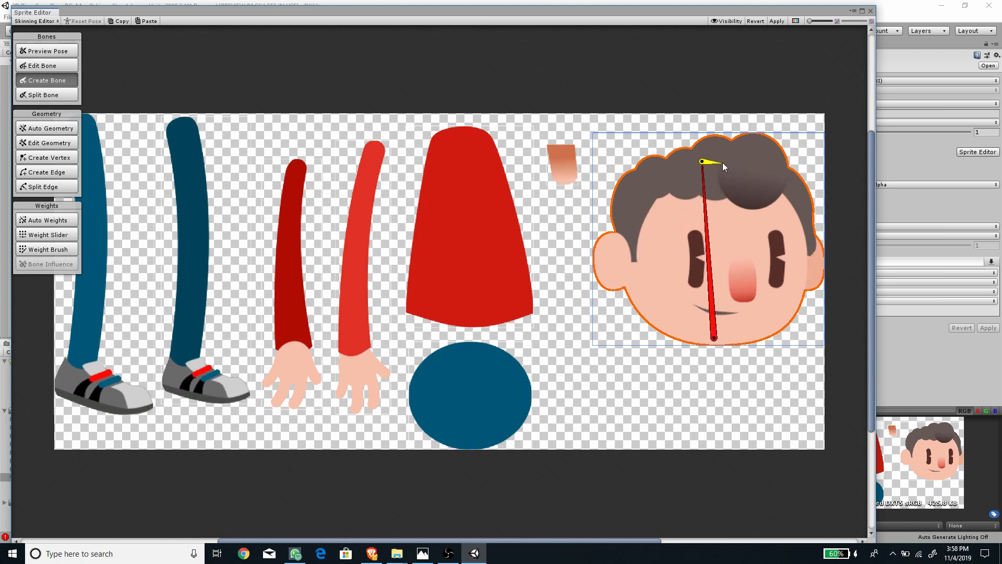
right_click(723, 164)
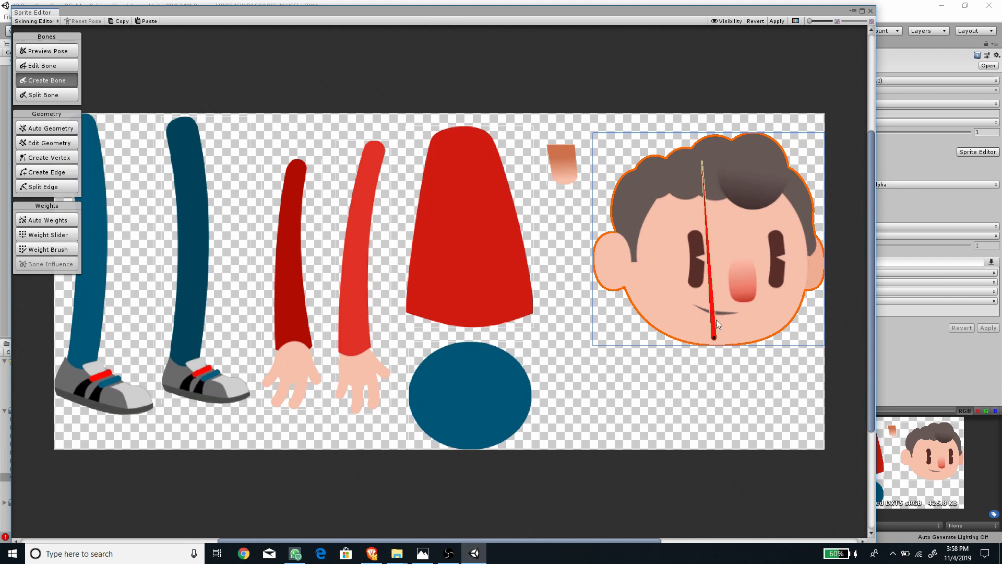
Create one bone in the neck sprite and one in the body sprite, each running from the bottom edge to the top.
click(562, 172)
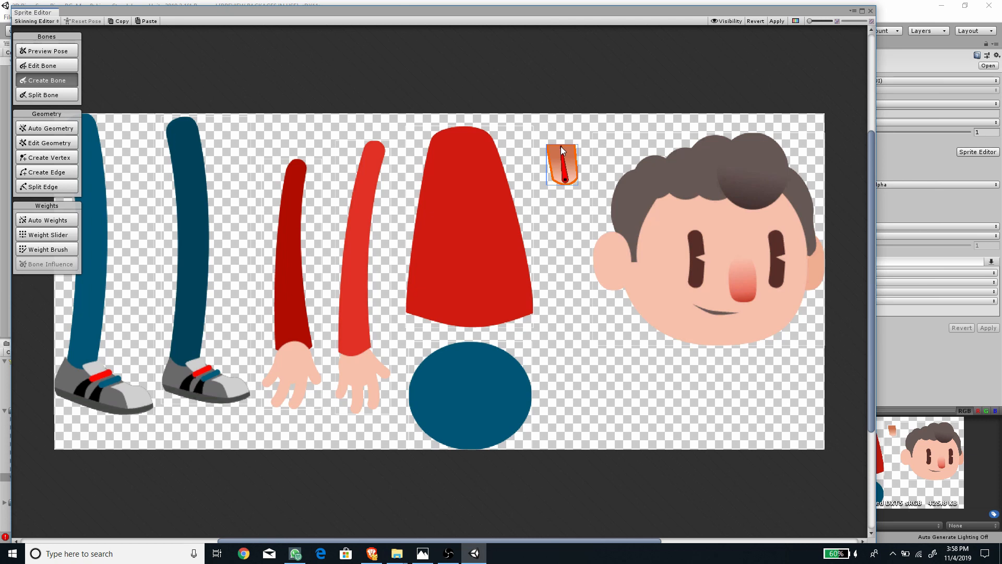
click(564, 144)
click(467, 266)
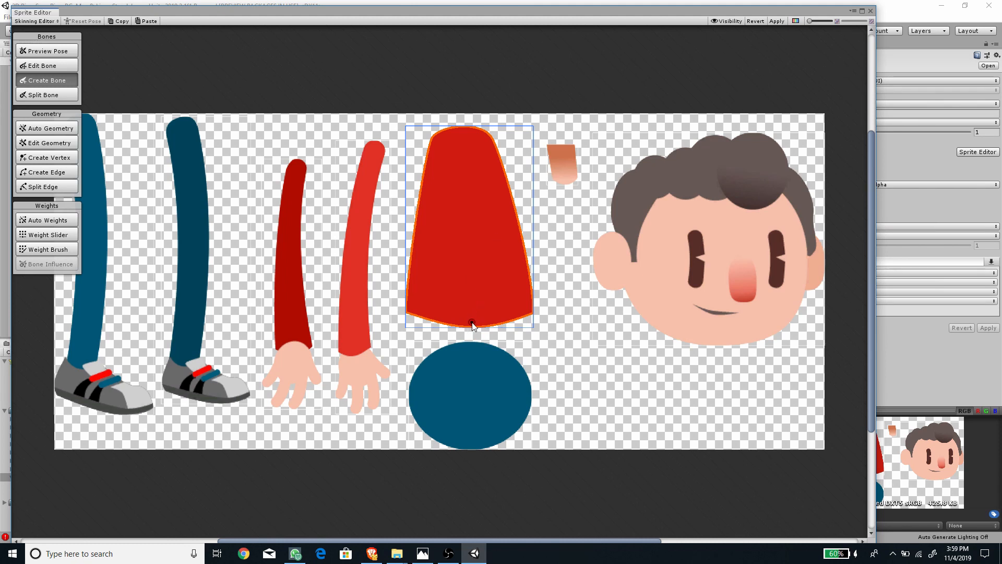
click(469, 323)
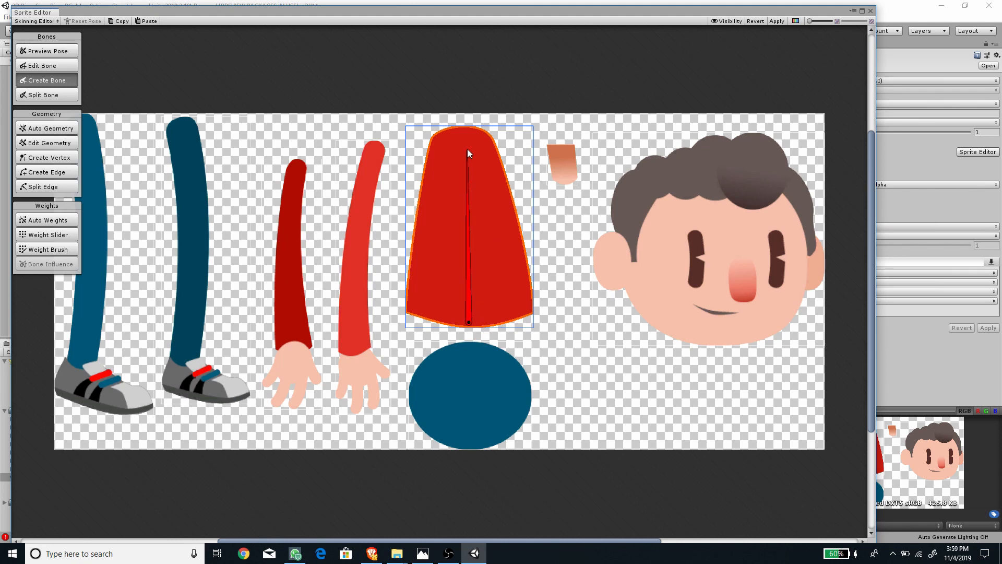
click(463, 133)
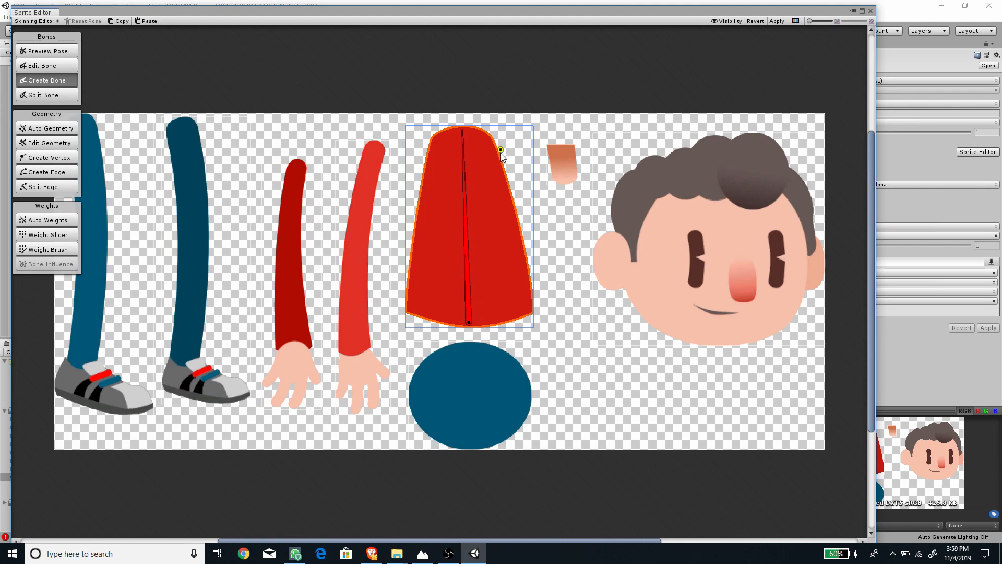
Create a single bone in the pelvis sprite, running from its bottom edge to its top.
click(474, 406)
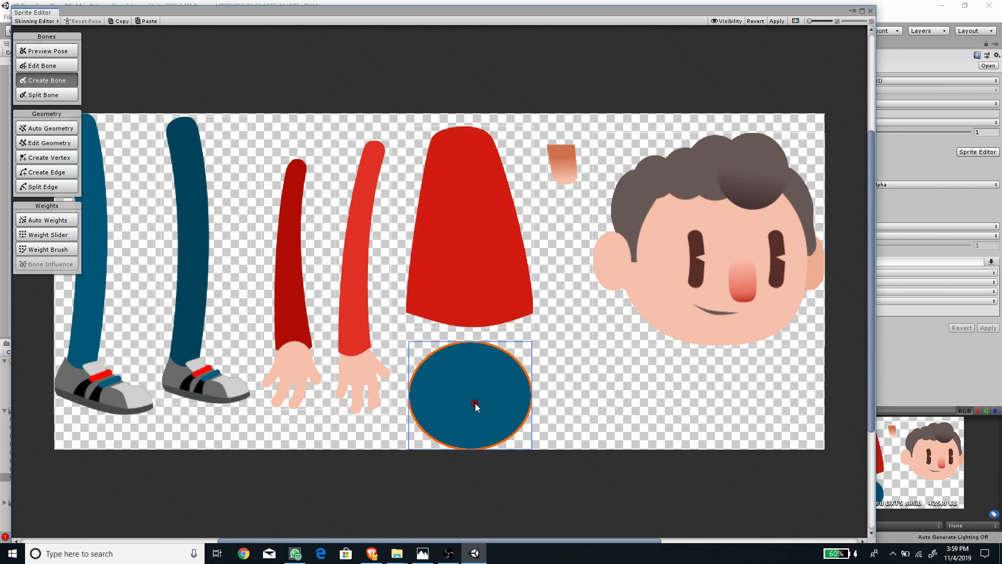
click(468, 443)
click(467, 345)
Create a three-bone chain in the brighter right arm sprite, from shoulder to elbow, wrist and palm.
click(365, 202)
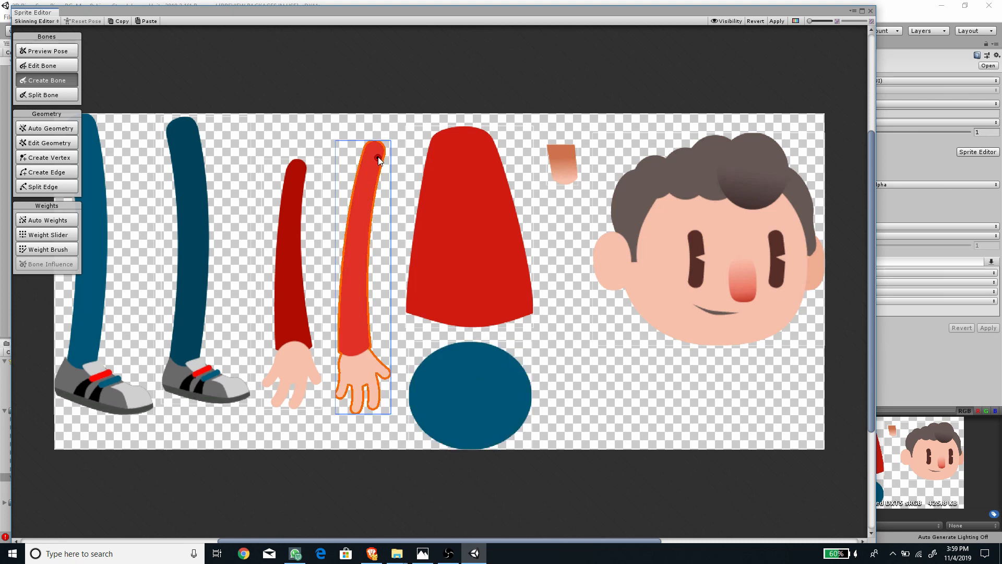
click(355, 256)
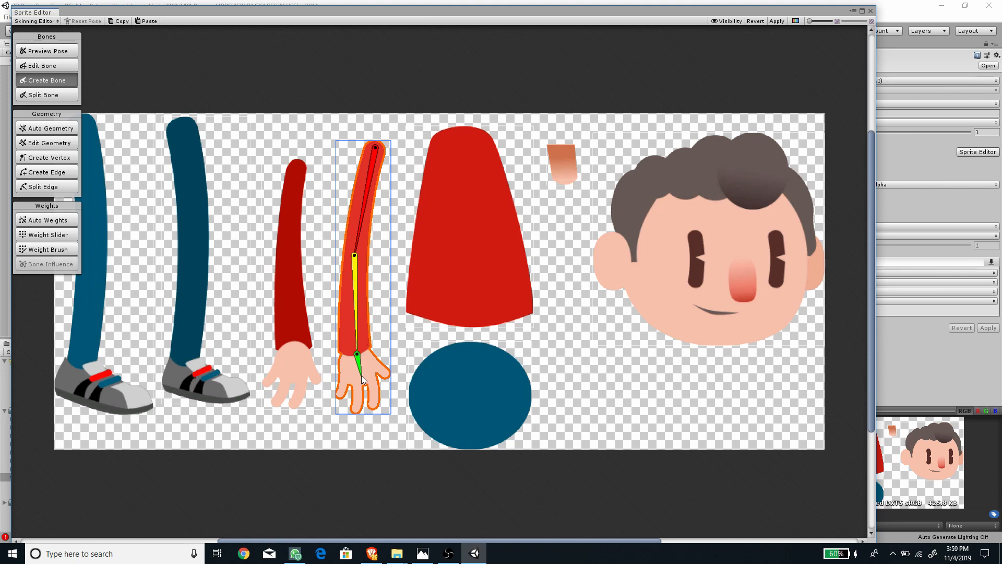
click(362, 378)
Create a three-bone chain in the darker left arm sprite, from shoulder to elbow, wrist and palm.
click(293, 196)
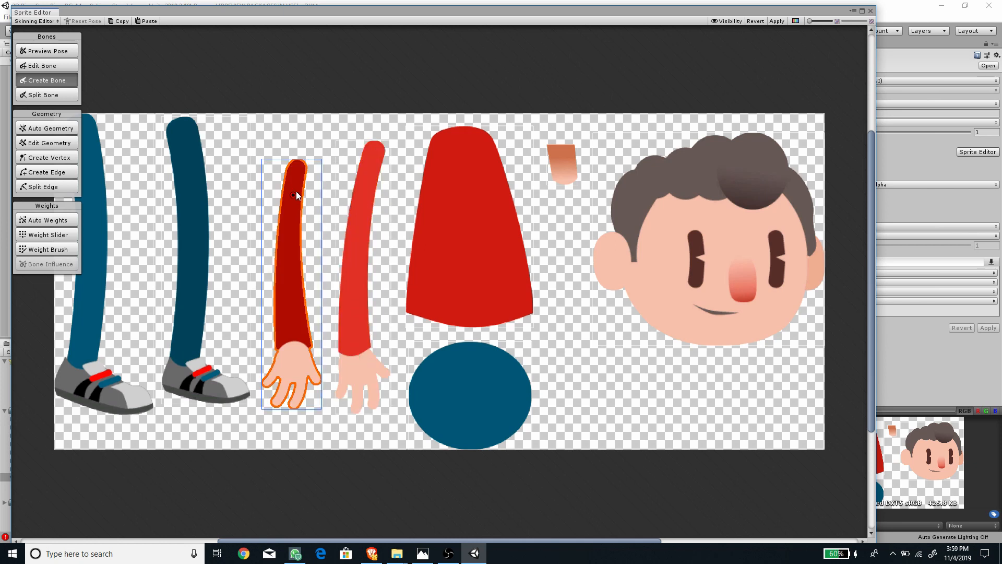
click(290, 224)
click(298, 167)
click(287, 260)
click(293, 349)
click(293, 375)
Create a three-bone chain in the darker left leg sprite, from hip to knee, heel and toe.
click(185, 154)
click(182, 126)
click(195, 245)
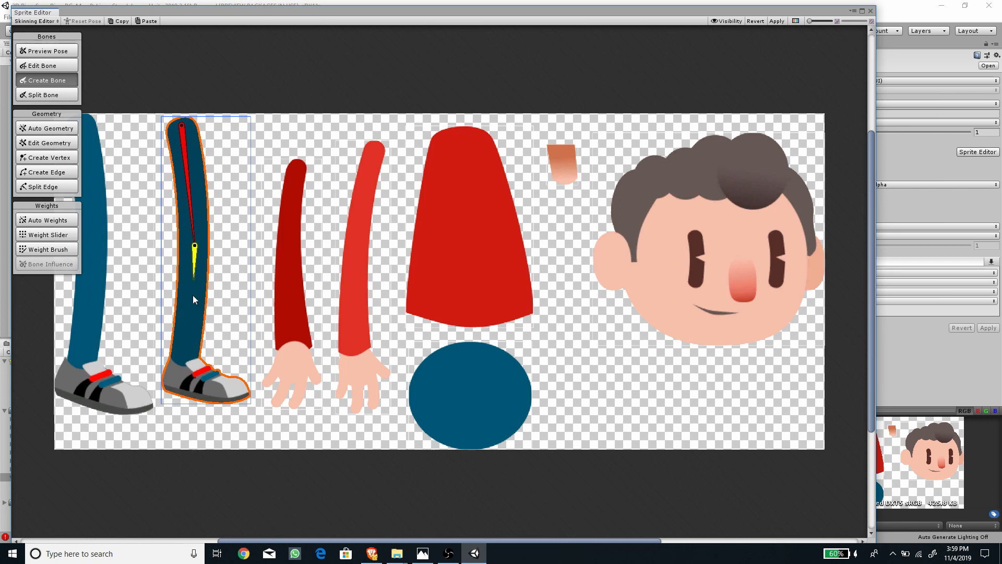
click(179, 374)
click(238, 388)
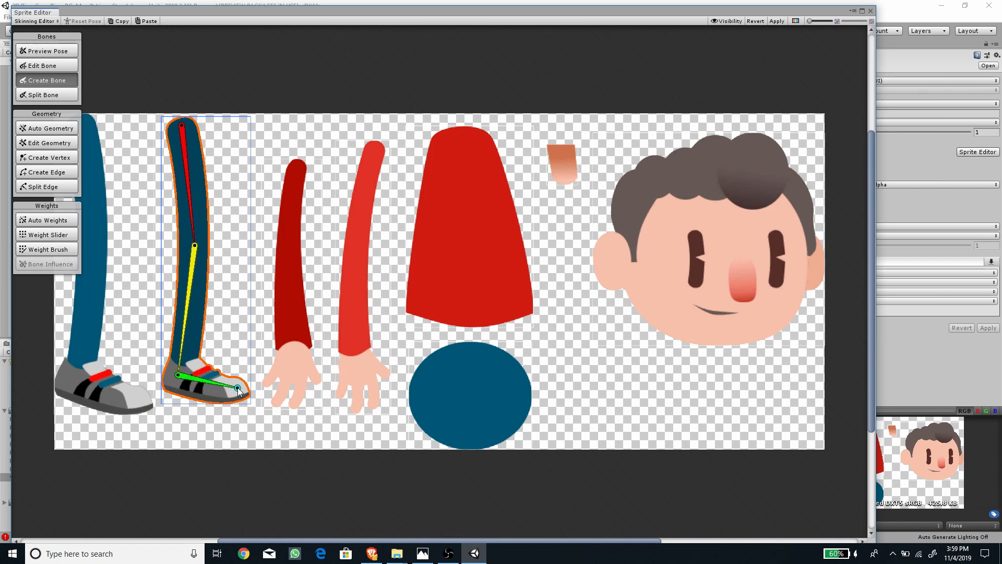
Draw a separate three-bone chain over the lighter right leg, from hip to knee, heel and toe, and end the chain.
middle_drag(209, 297, 290, 306)
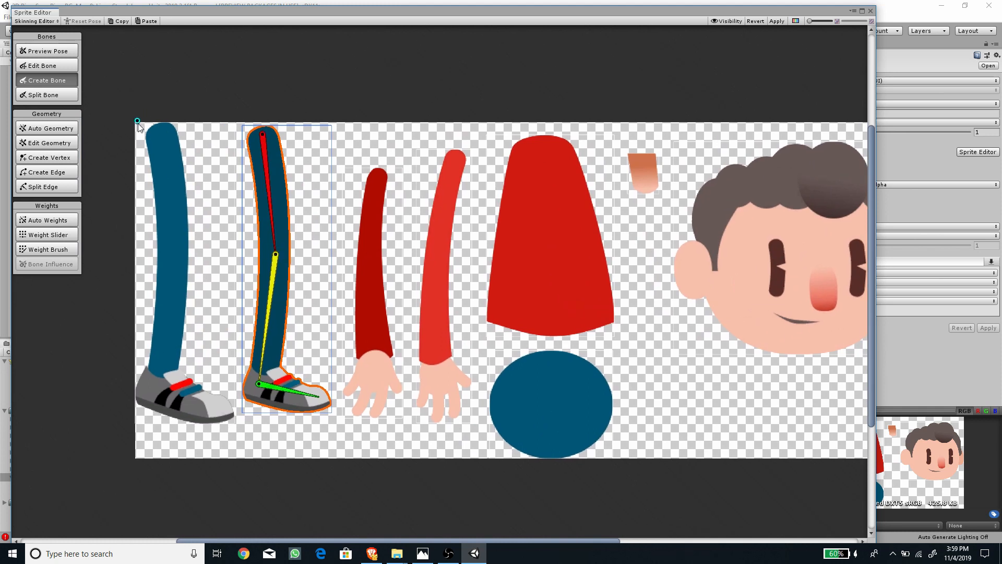
click(159, 131)
click(175, 248)
click(152, 388)
click(223, 410)
key(Escape)
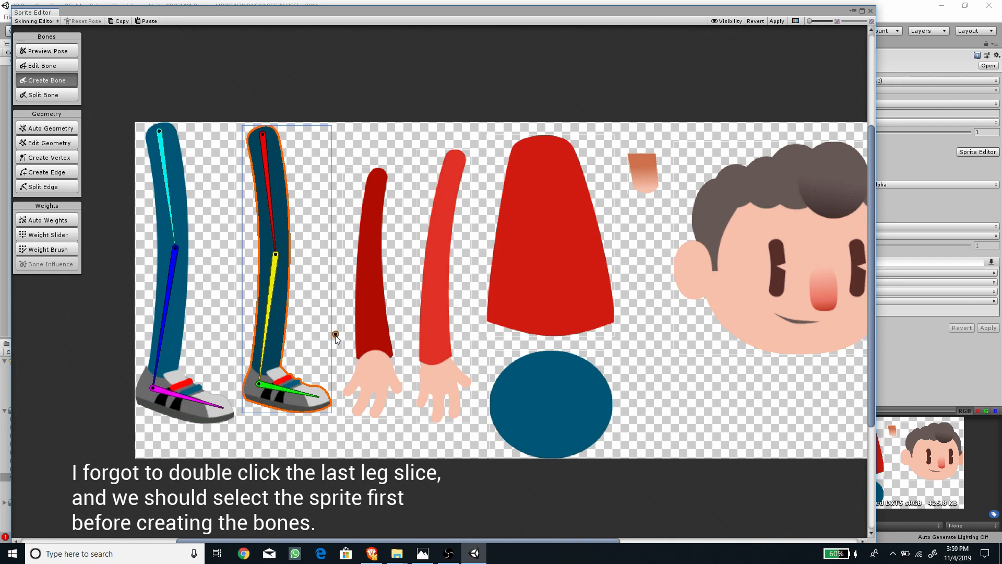
Reposition the knee joints slightly in both the darker left and lighter right leg bone chains.
middle_drag(392, 241, 380, 233)
drag(264, 247, 266, 250)
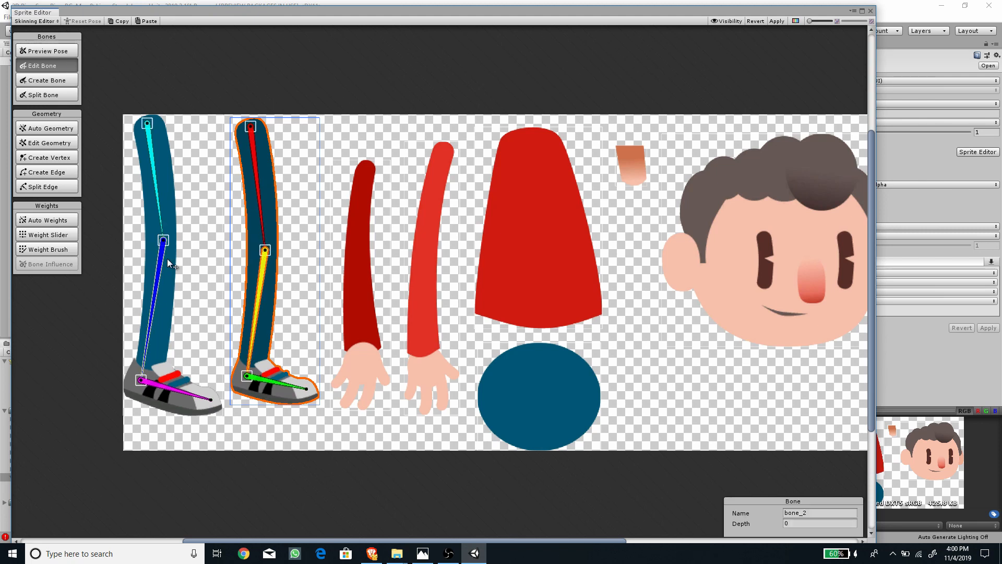
drag(163, 240, 163, 248)
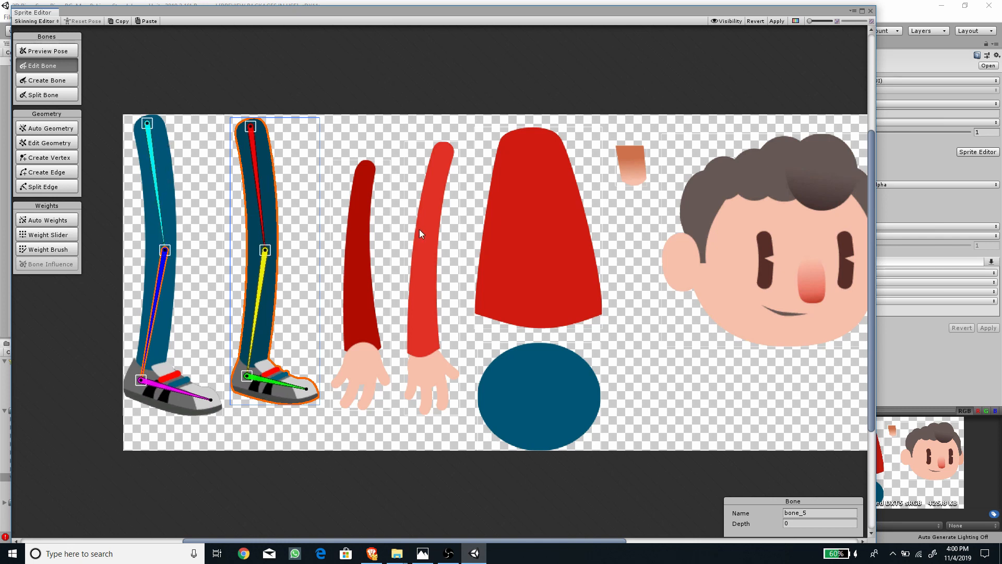
Fine-tune the elbow joints in the bone chains of both arm sprites.
click(422, 271)
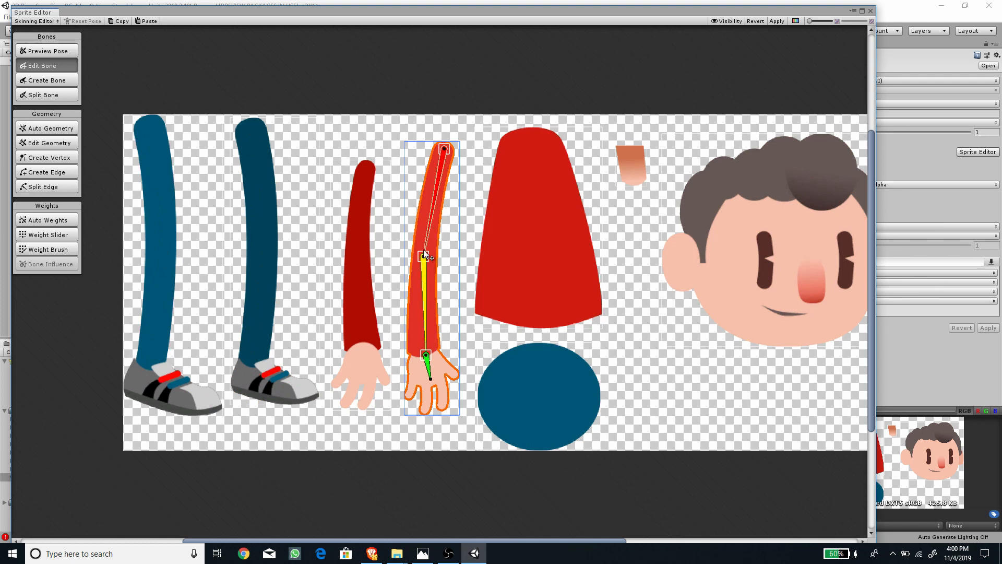
click(351, 267)
drag(351, 268, 359, 266)
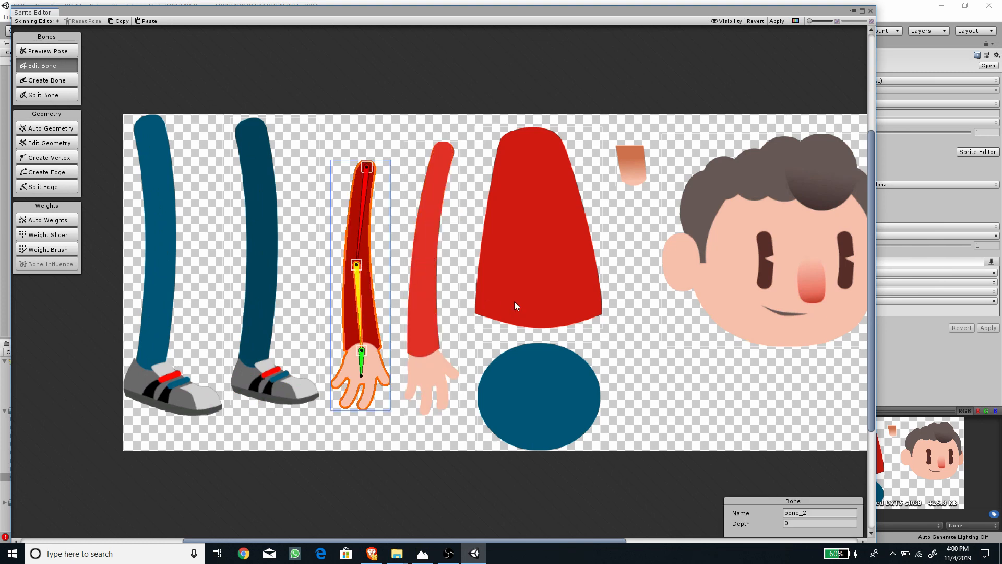
Apply the bone changes to Char A and close the Sprite Editor.
middle_drag(721, 324, 668, 325)
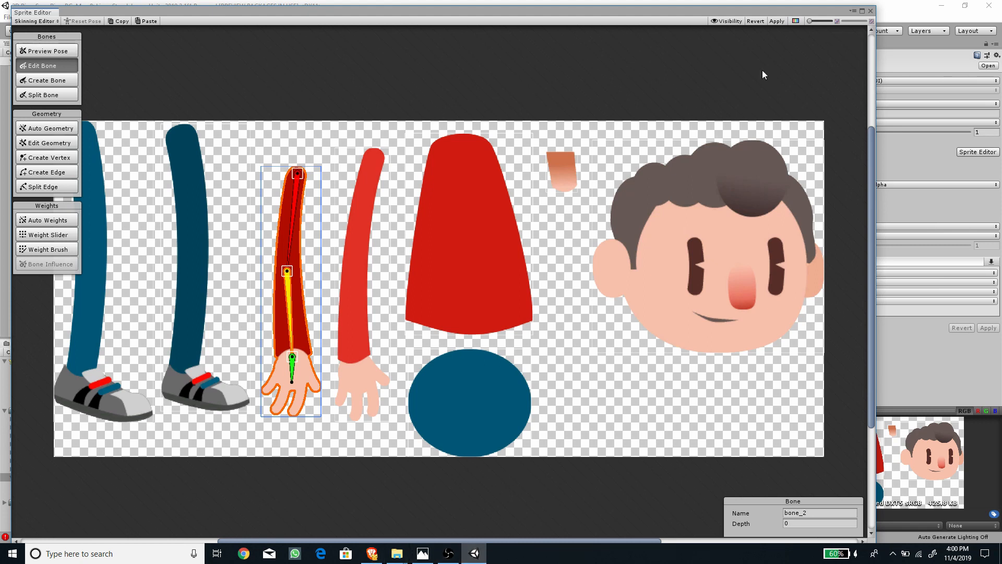
click(778, 21)
click(871, 11)
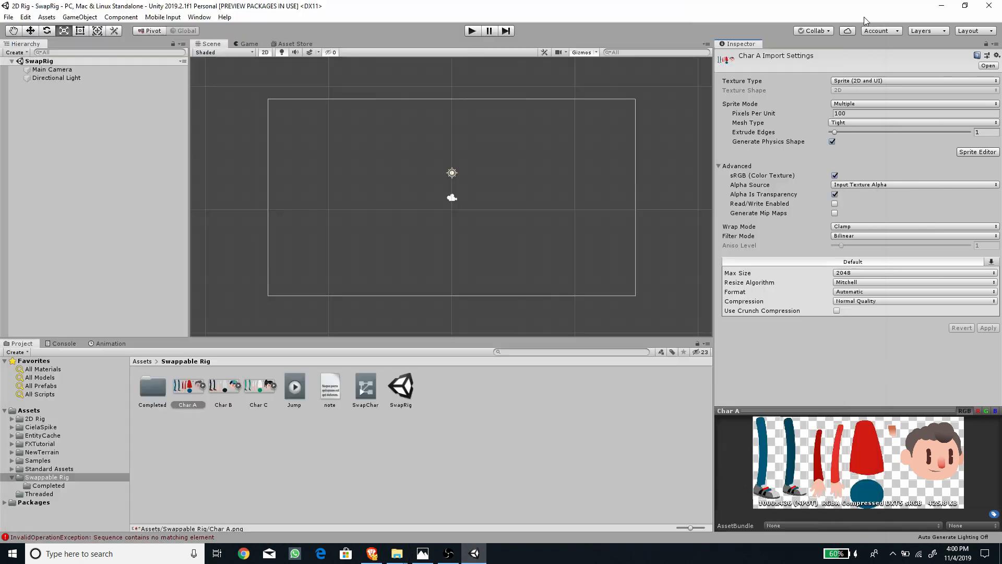
Open note.txt from the Swappable Rig folder to read the list of bone names, and minimize it.
right_click(332, 381)
click(383, 164)
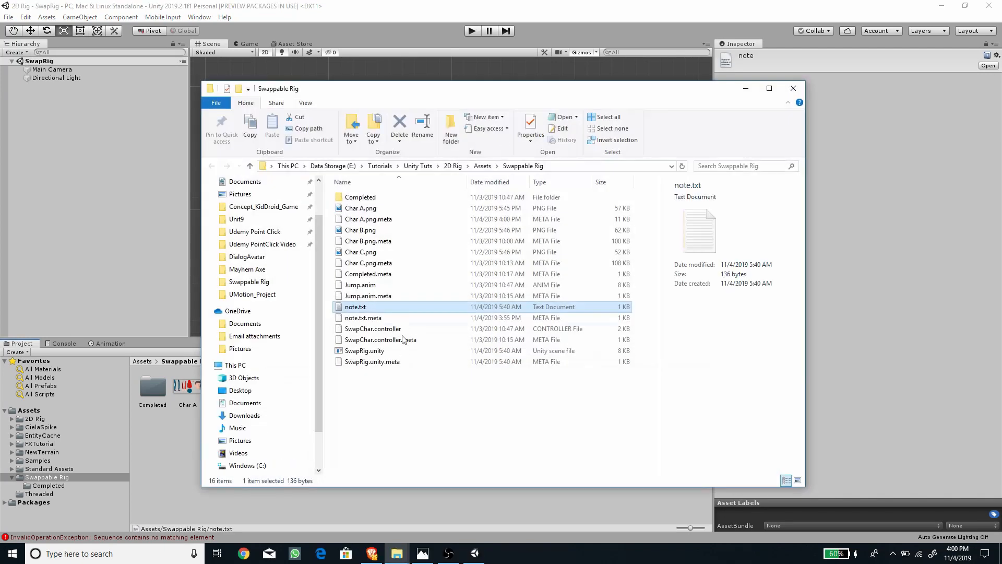
click(747, 90)
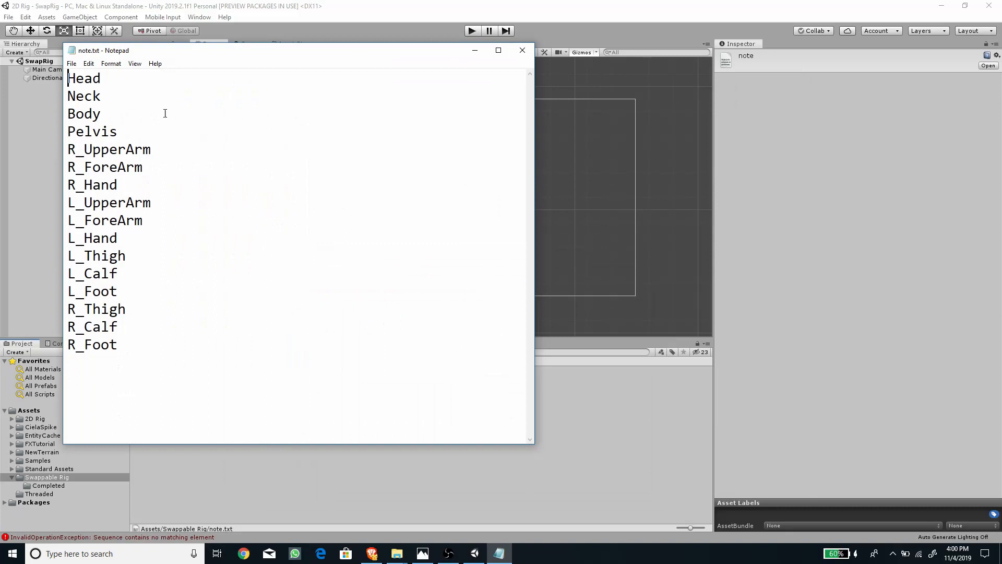
click(475, 50)
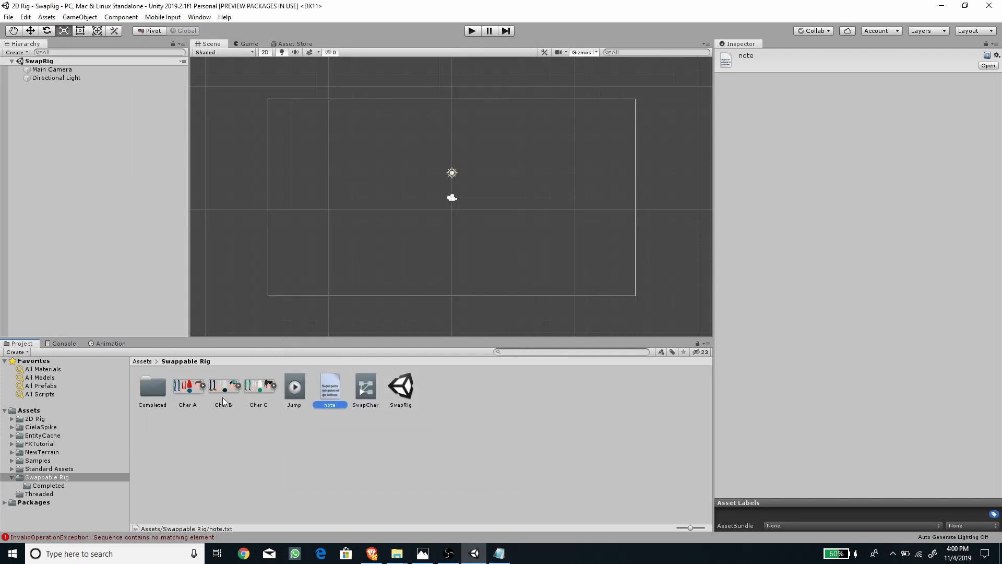
Open the Char A sprite sheet in the Sprite Editor and switch to the Skinning Editor.
click(188, 387)
click(981, 153)
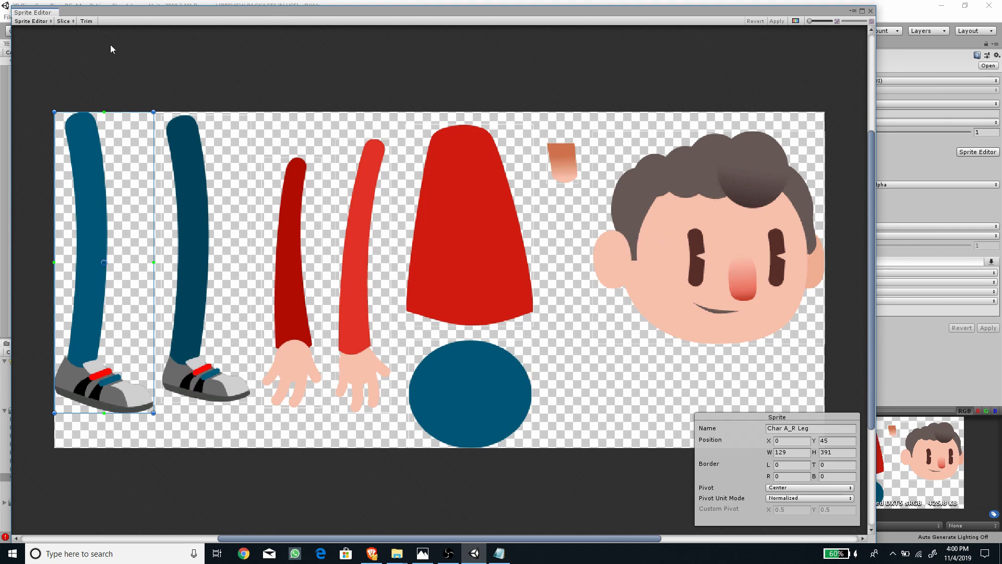
click(729, 234)
click(33, 21)
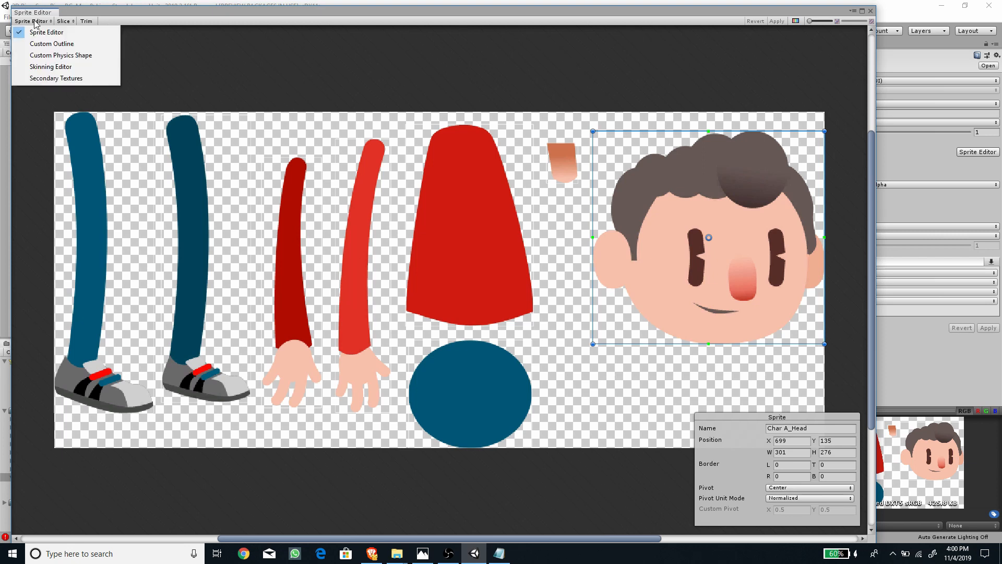
click(50, 70)
Rename the head sprite's bone Head and the neck sprite's bone Neck.
click(747, 224)
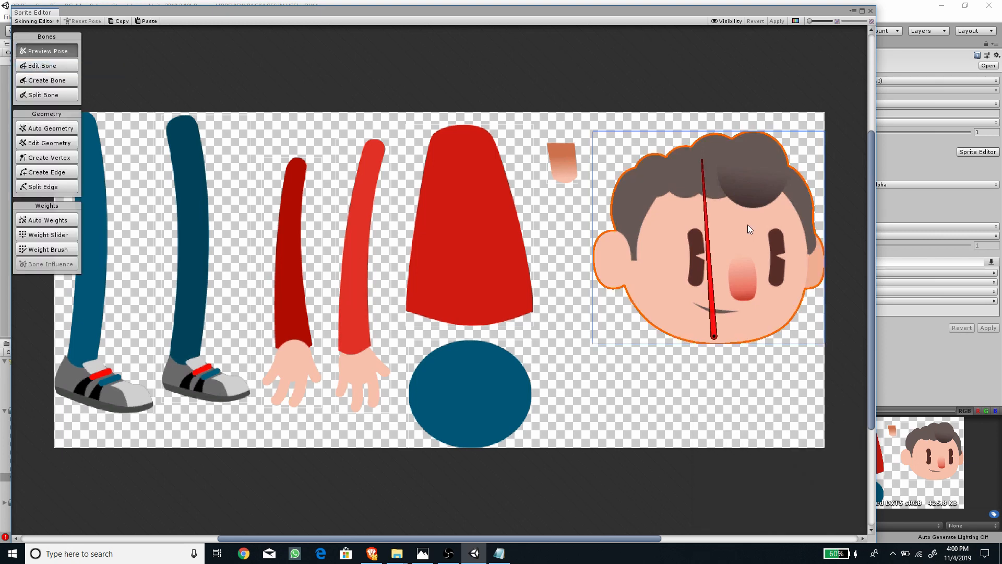
click(706, 256)
click(817, 510)
text(Head)
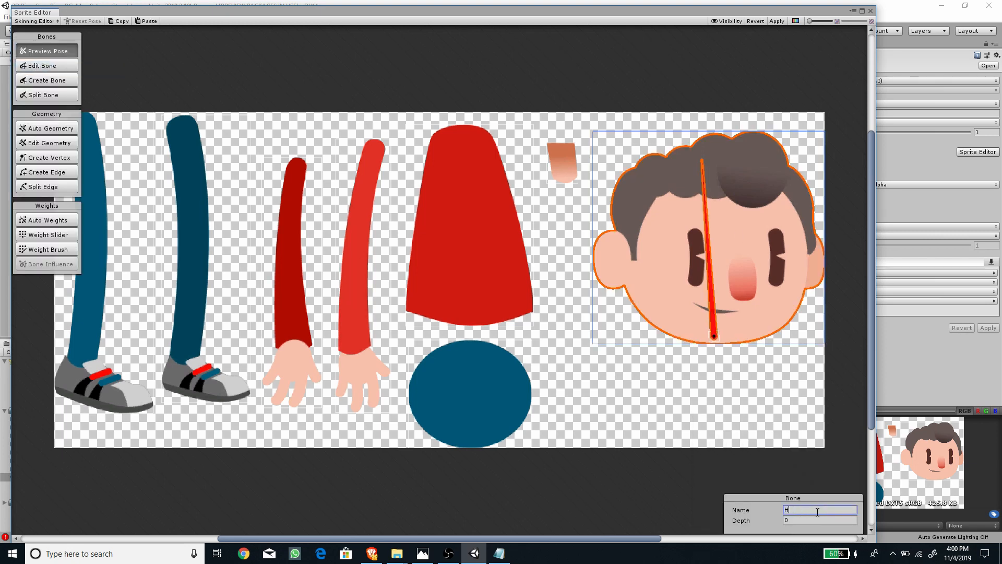
click(562, 164)
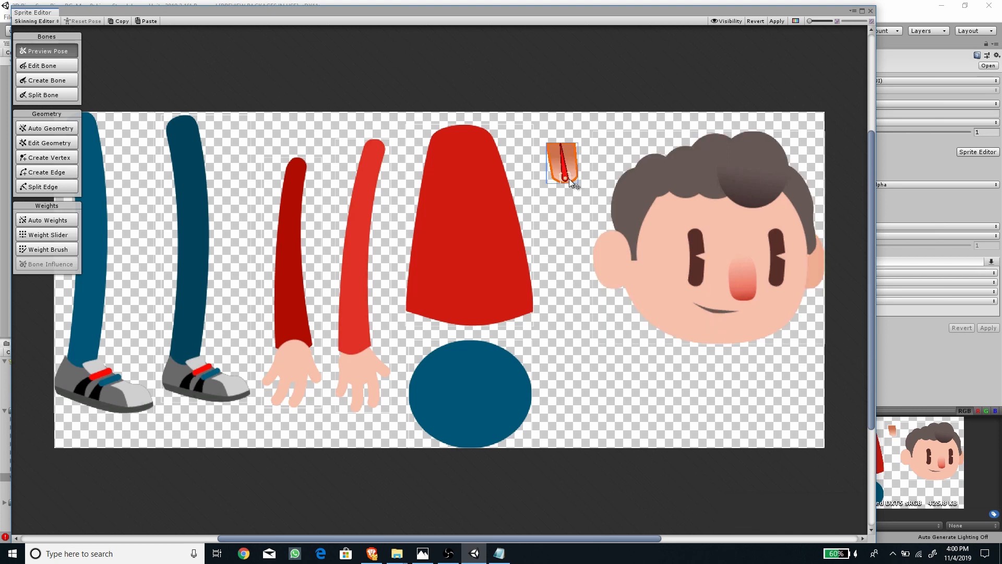
click(565, 177)
click(824, 510)
text(Neck)
Rename the torso sprite's bone Body and the blue hip sprite's bone Pelvis.
click(470, 201)
click(464, 205)
click(817, 511)
text(Body)
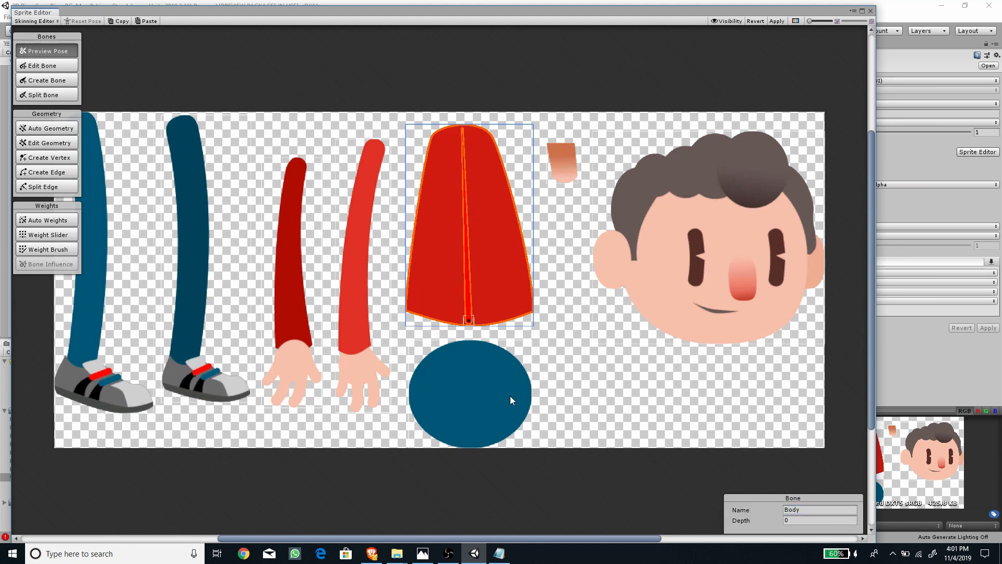
click(482, 401)
click(469, 415)
click(799, 513)
text(Pelvis)
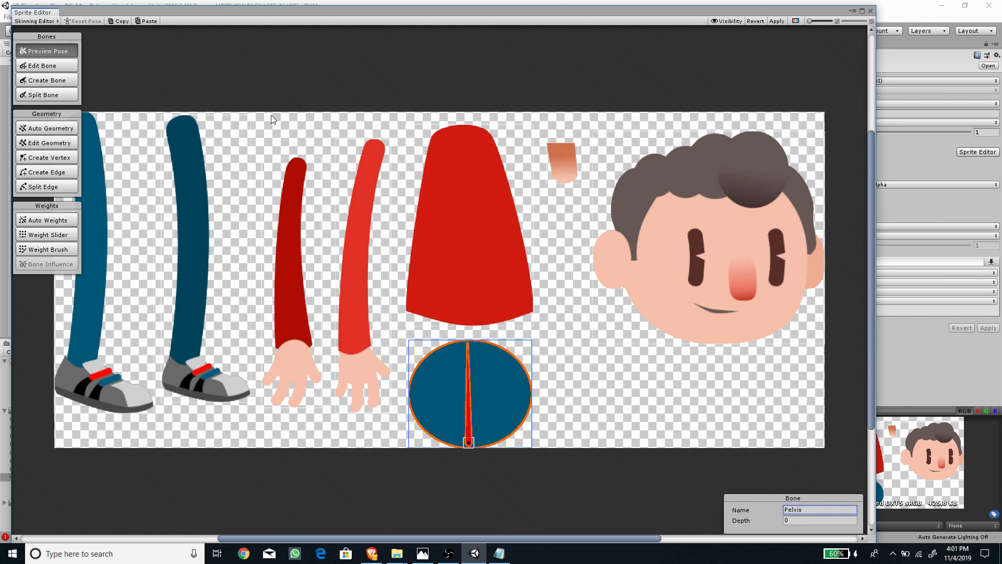
Rename the brighter right arm's upper bone R_UpperArm, checking the naming format against note.txt.
click(368, 178)
click(372, 167)
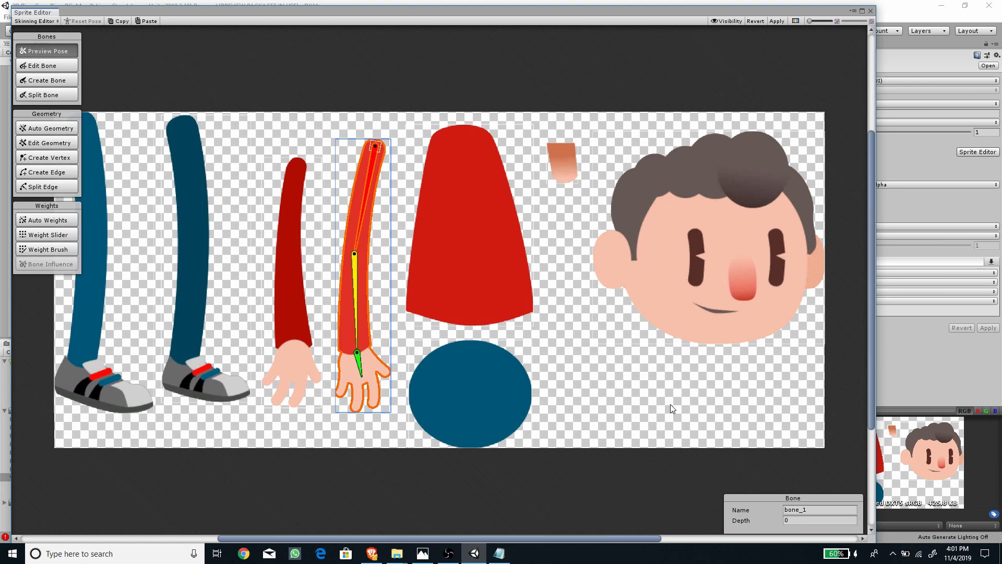
click(823, 513)
text(R UpperArm)
click(499, 553)
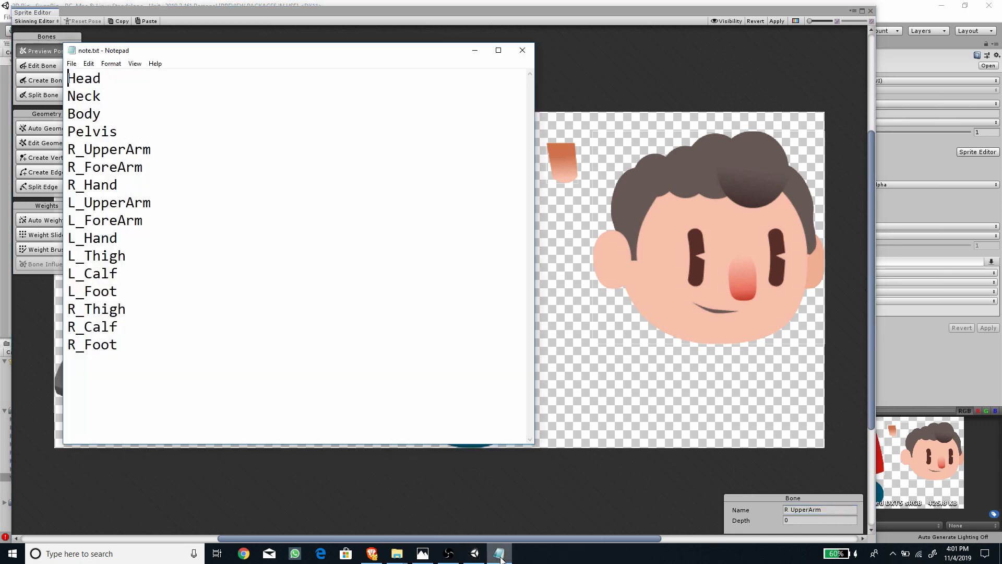
click(500, 555)
click(792, 510)
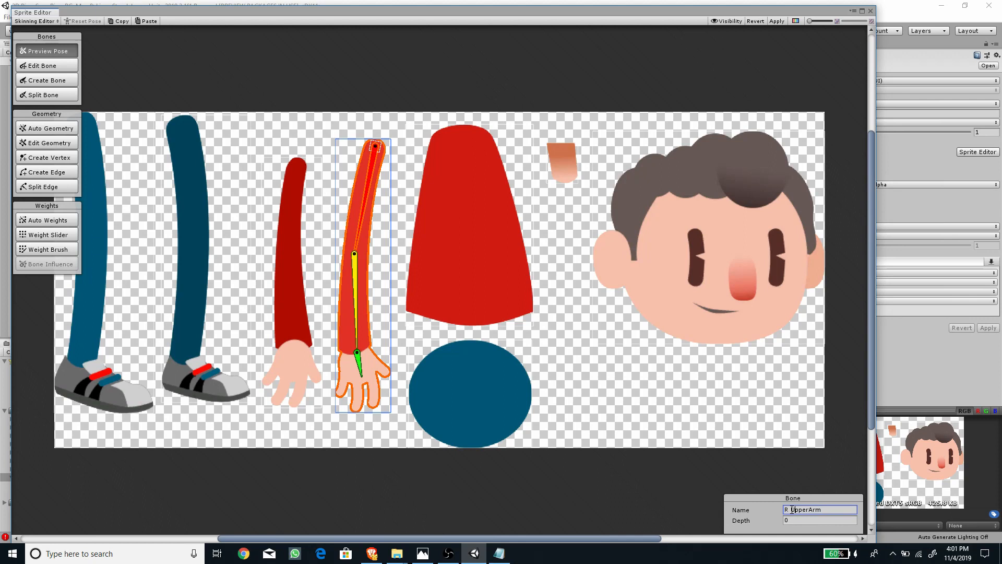
key(BackSpace)
text(_)
Rename the brighter right arm's lower bone R_ForeArm and its palm bone R_Hand.
click(353, 289)
click(816, 507)
text(R)
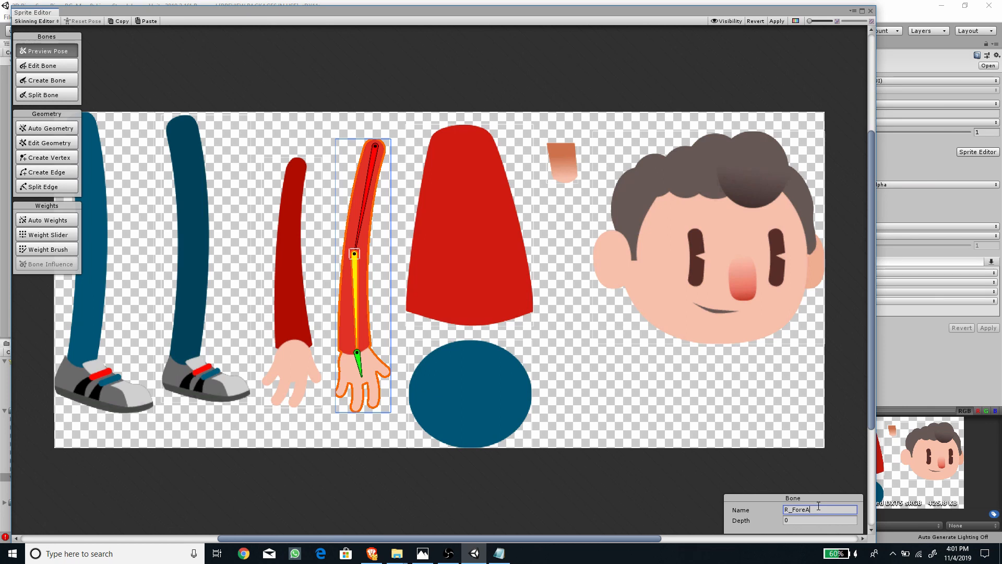
click(359, 366)
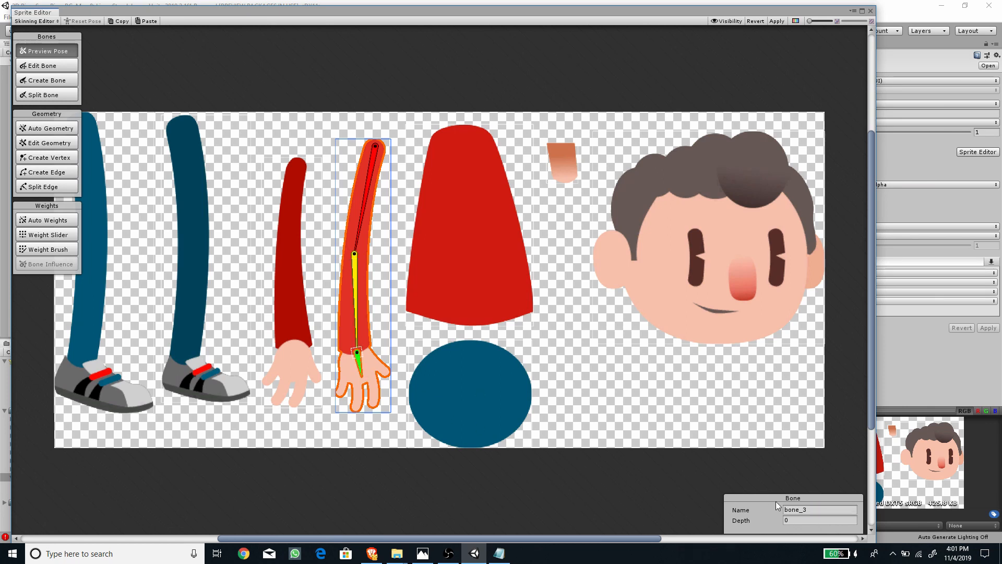
click(830, 509)
text(R_Hand)
Rename the darker left arm's bones L_UpperArm, L_ForeArm and L_Hand from shoulder to palm.
click(298, 182)
click(293, 183)
click(822, 510)
text(L_ForeArm)
click(293, 355)
click(846, 509)
text(L_Hand)
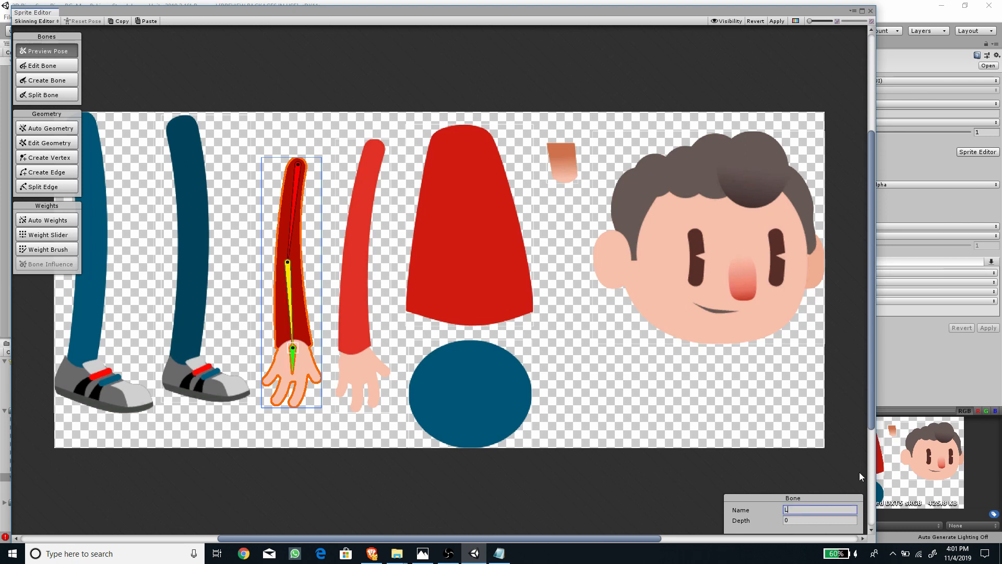
Rename the darker left leg's bones L_Thigh, L_Calf and L_Foot from hip to toe.
double_click(185, 160)
text(L_Thigh)
click(192, 277)
click(829, 510)
text(L_Calf)
click(203, 379)
click(821, 510)
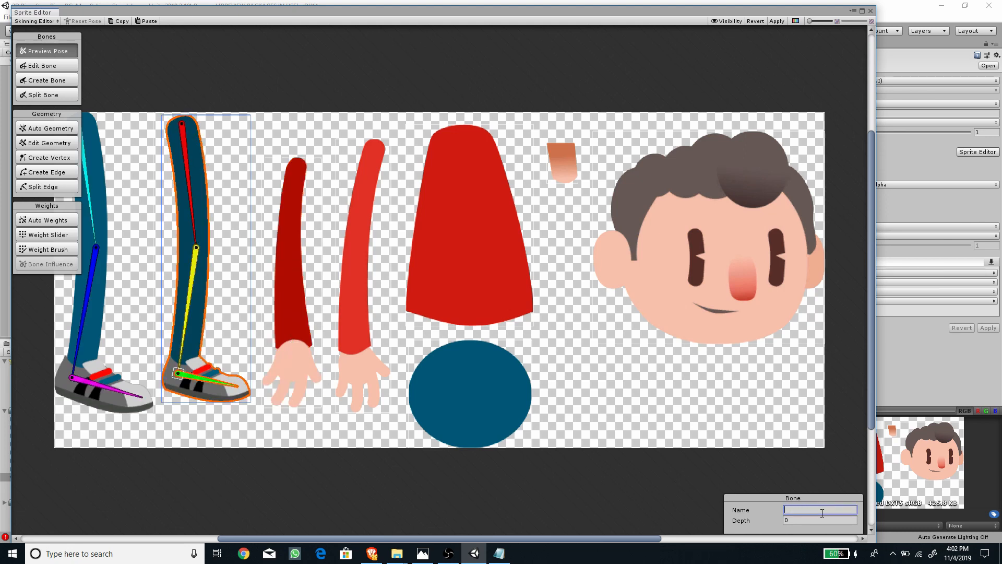
text(L_Foot)
Rename the bones over the lighter right leg R_Thigh, R_Calf and R_Foot from hip to toe.
middle_drag(107, 188, 159, 200)
click(139, 194)
click(823, 510)
click(137, 321)
click(155, 397)
click(820, 510)
text(R_Foot)
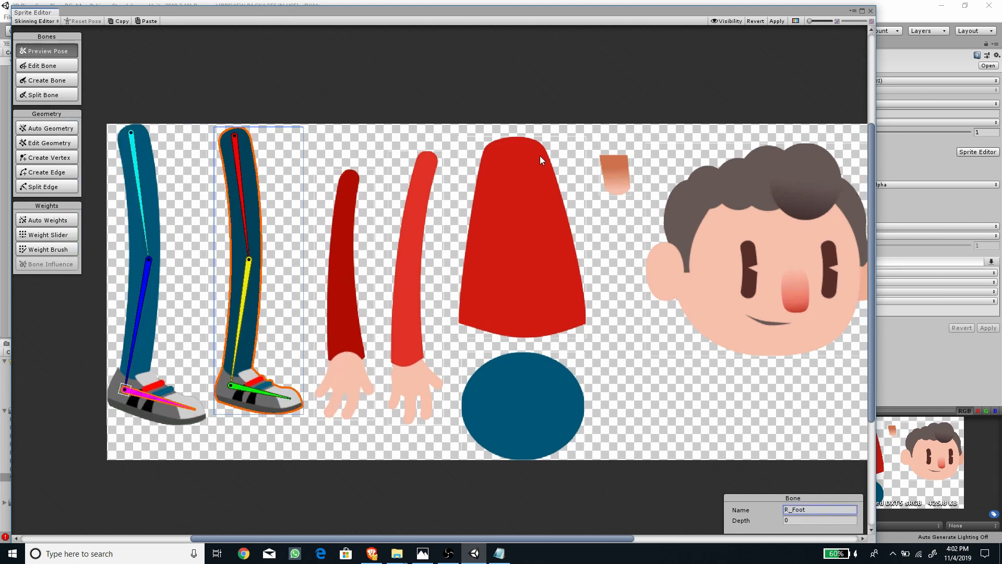
Auto-generate geometry with weights for the selected darker left leg sprite.
middle_drag(562, 255, 545, 249)
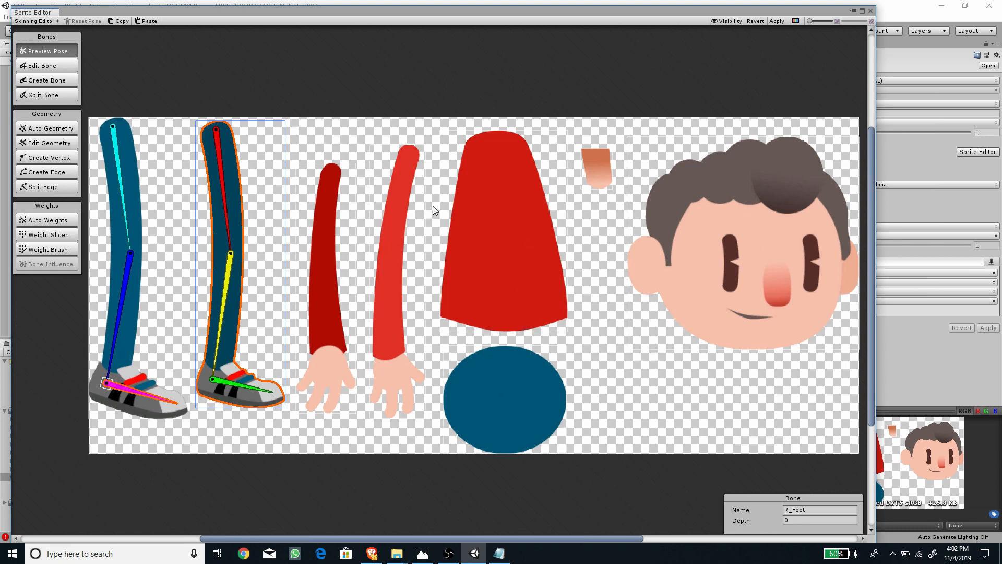
click(55, 129)
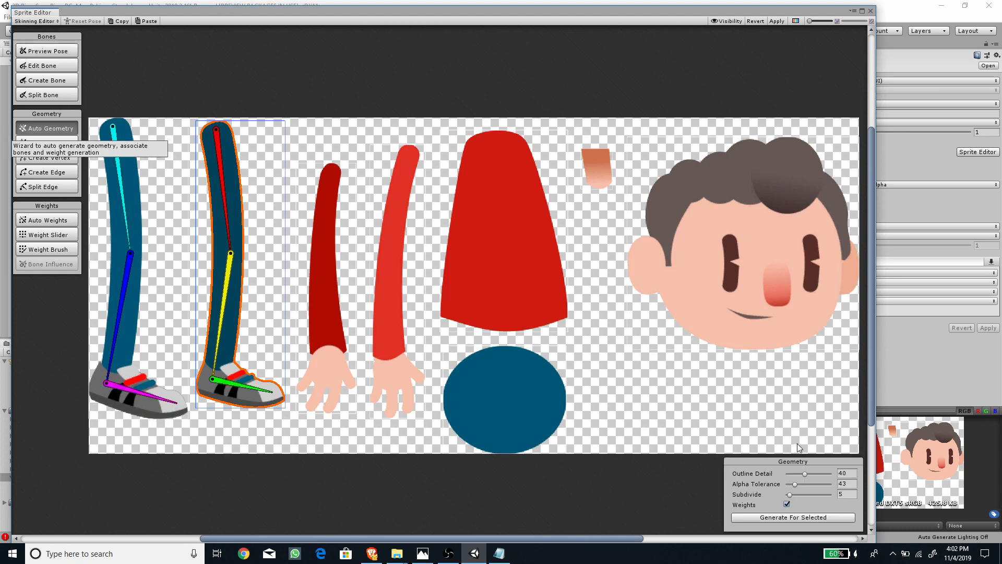
click(793, 518)
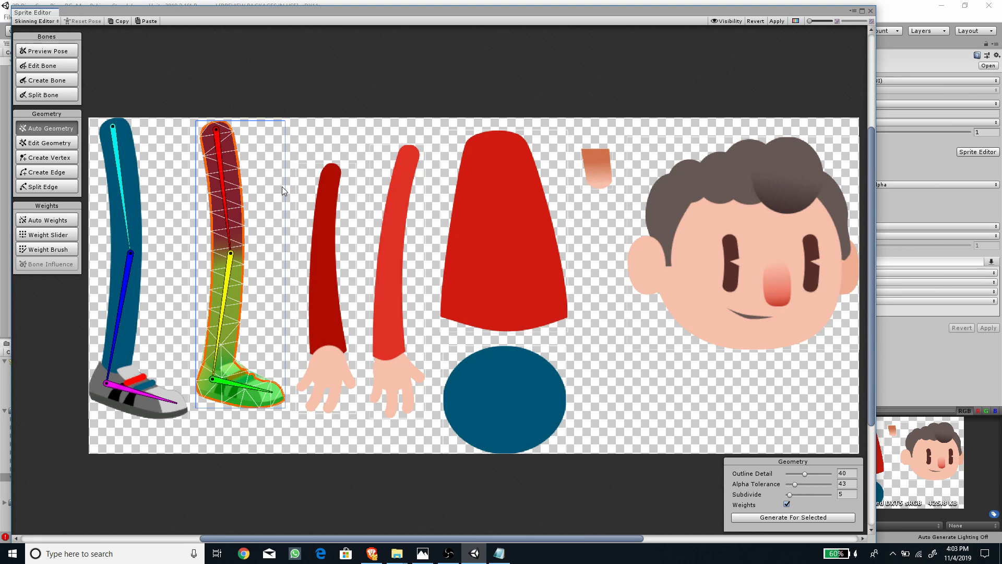
Delete the three bones lying over the lighter right leg, which belong to the darker leg's sprite.
click(46, 66)
click(115, 145)
click(129, 278)
key(Delete)
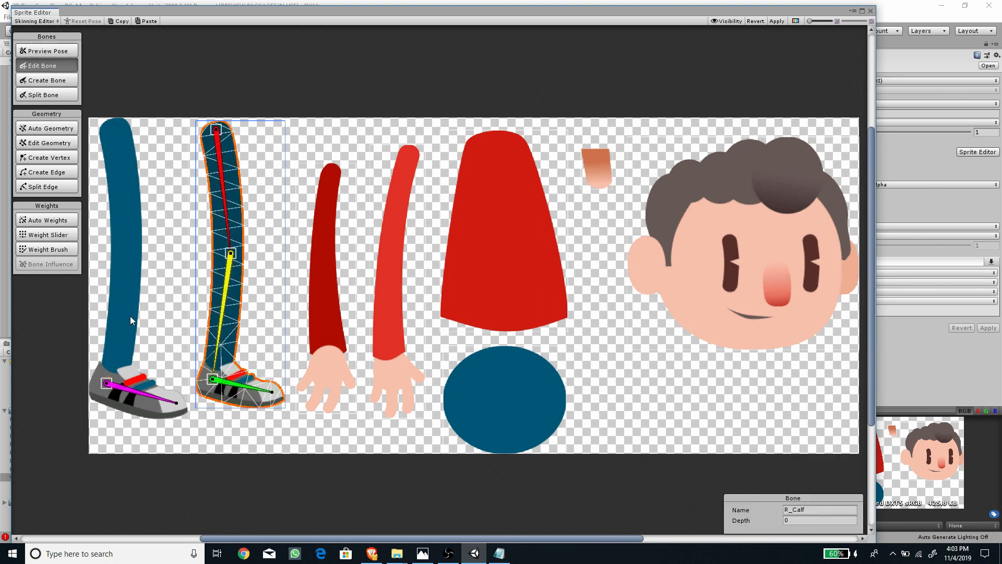
click(140, 395)
key(Delete)
Create a three-bone chain in the lighter right leg sprite itself, from hip to knee, heel and toe.
click(38, 79)
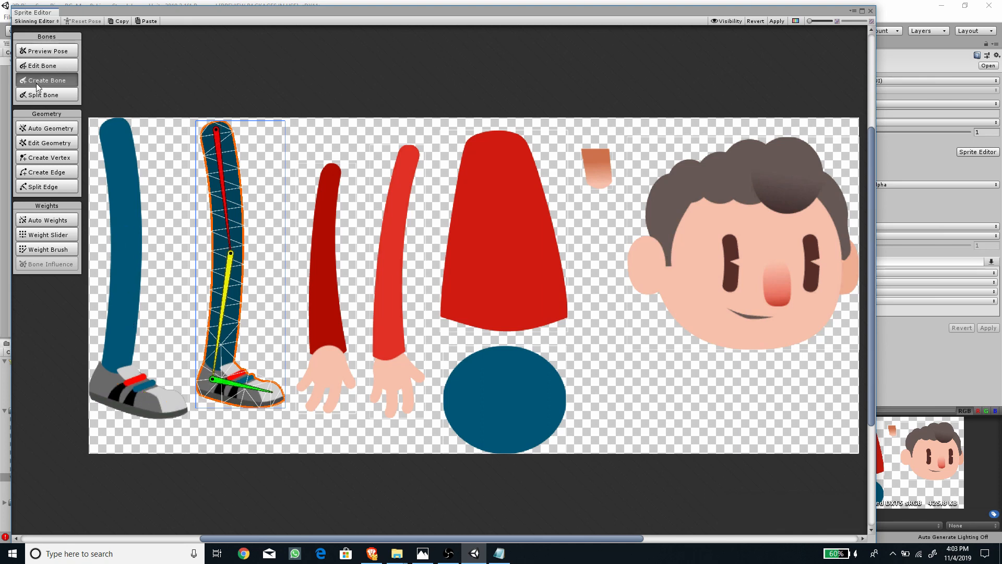
click(127, 192)
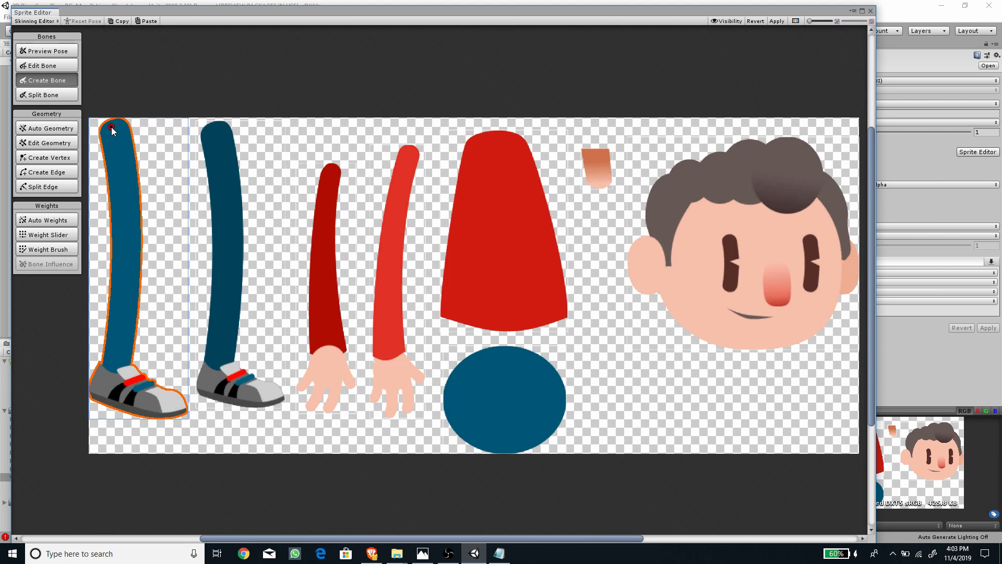
click(114, 127)
click(129, 254)
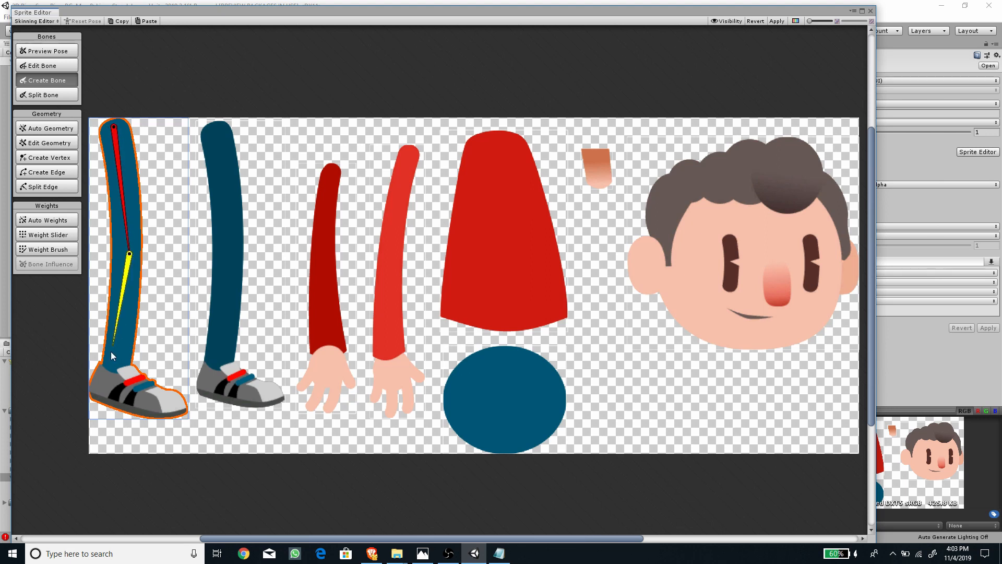
click(106, 385)
click(177, 404)
right_click(178, 405)
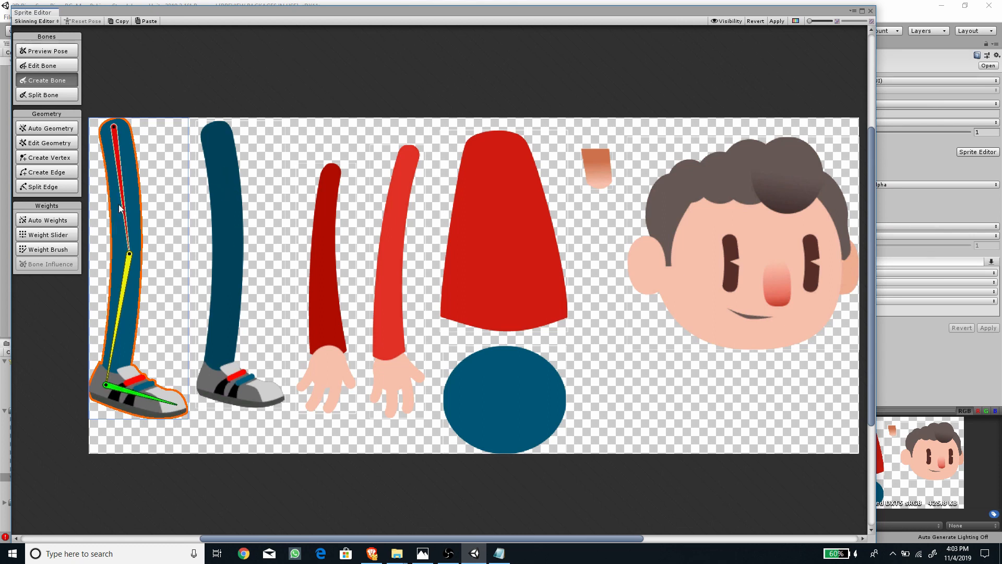
Rename the lighter right leg's new bones R_Thigh, R_Leg and R_Foot from hip to toe.
click(44, 66)
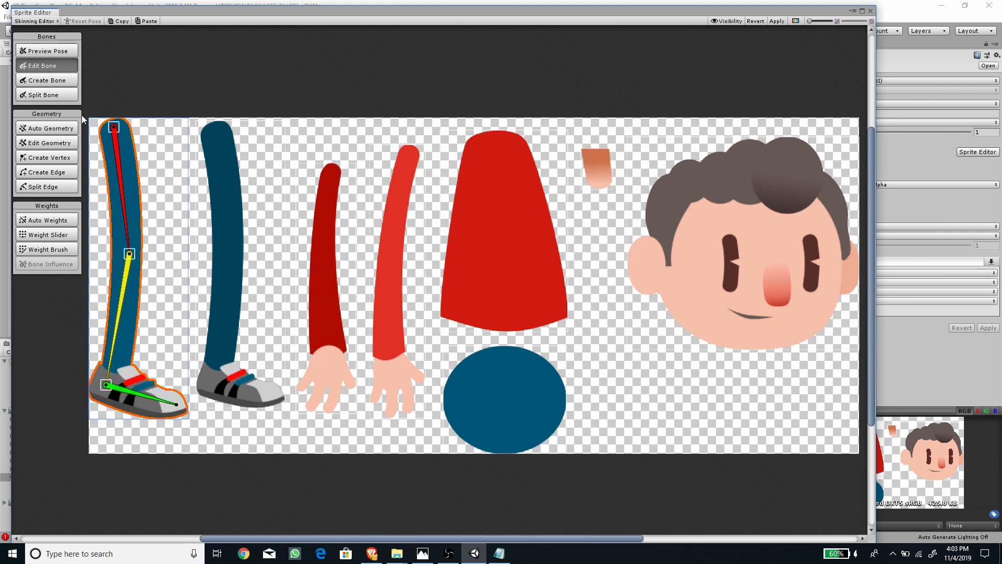
click(117, 149)
click(826, 510)
text(R_Thigh)
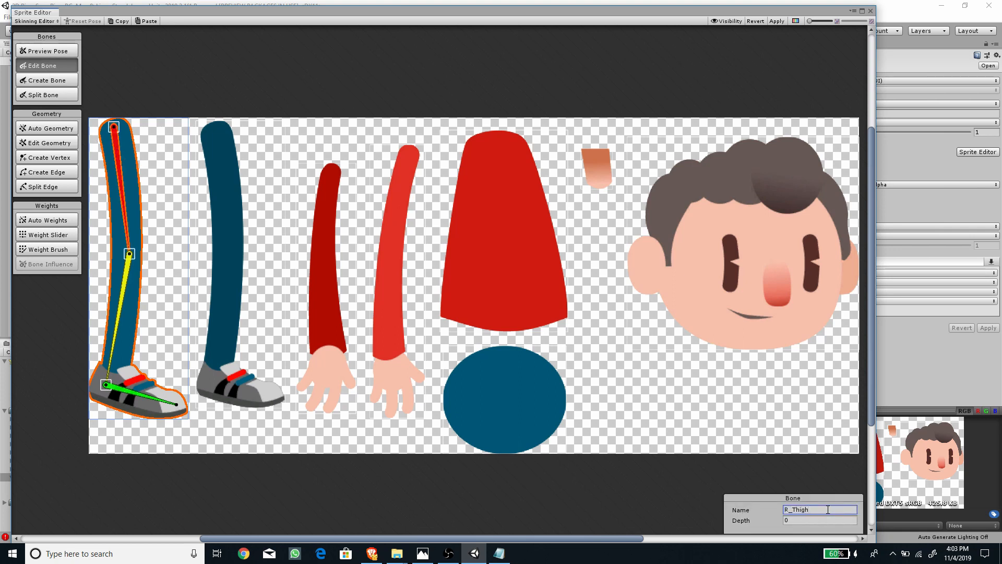
click(124, 291)
click(821, 510)
text(R_Leg)
click(141, 395)
click(809, 511)
text(R_Foot)
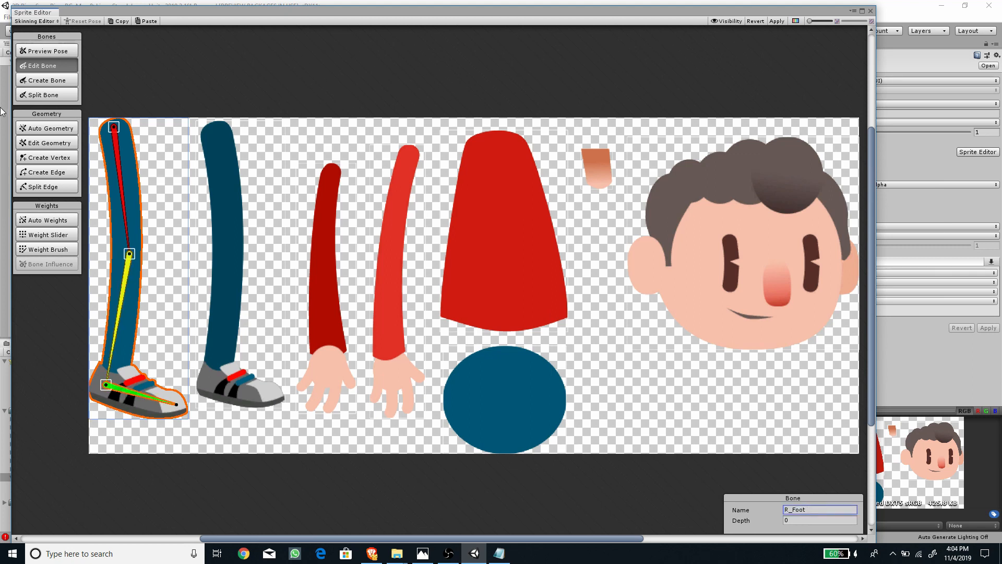
Auto-generate geometry with weights for the lighter right leg sprite and both arm sprites.
click(67, 129)
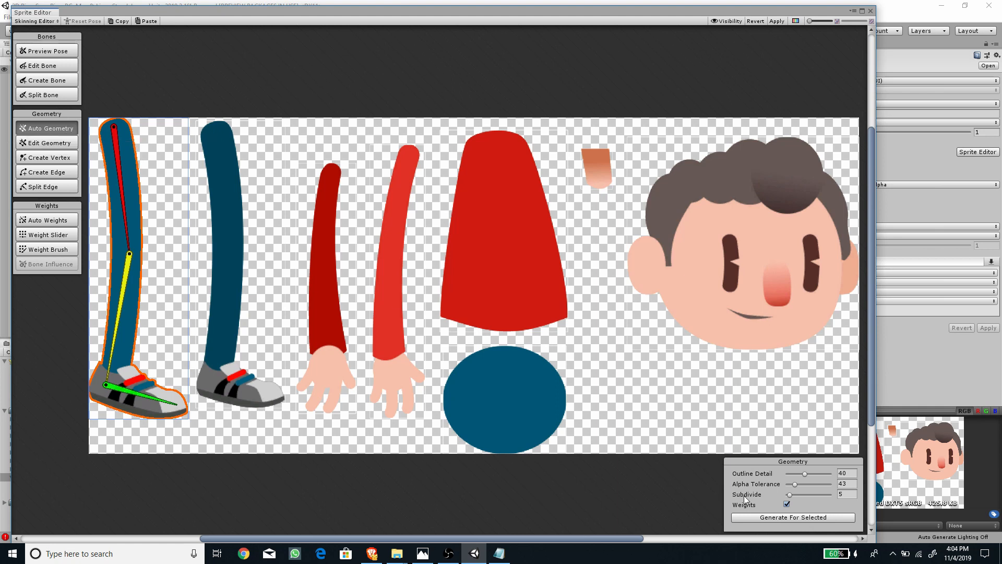
click(767, 518)
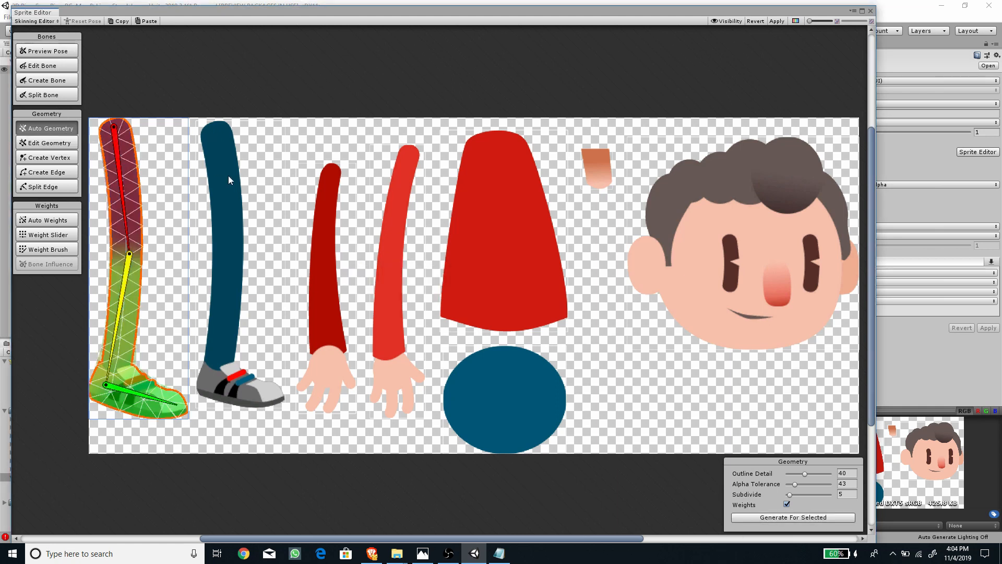
click(317, 231)
click(770, 517)
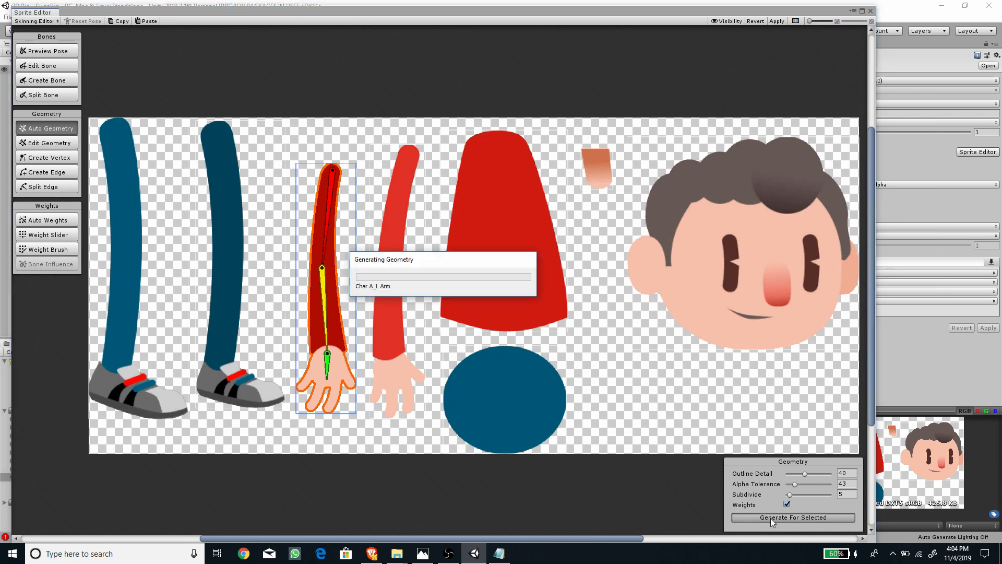
click(402, 199)
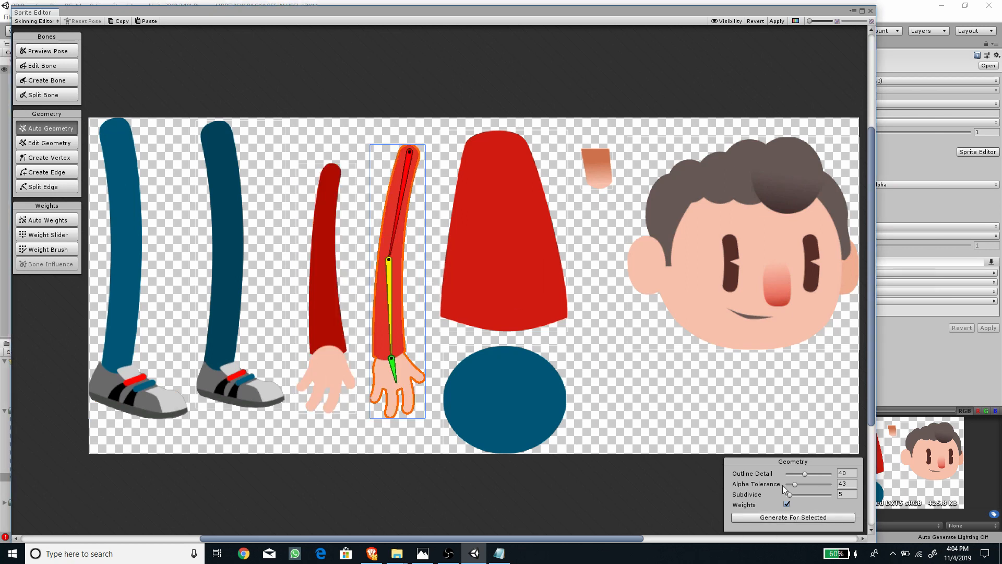
click(797, 515)
Auto-generate geometry with weights for the body, pelvis, neck and head sprites, then apply the changes and close the Sprite Editor.
click(489, 190)
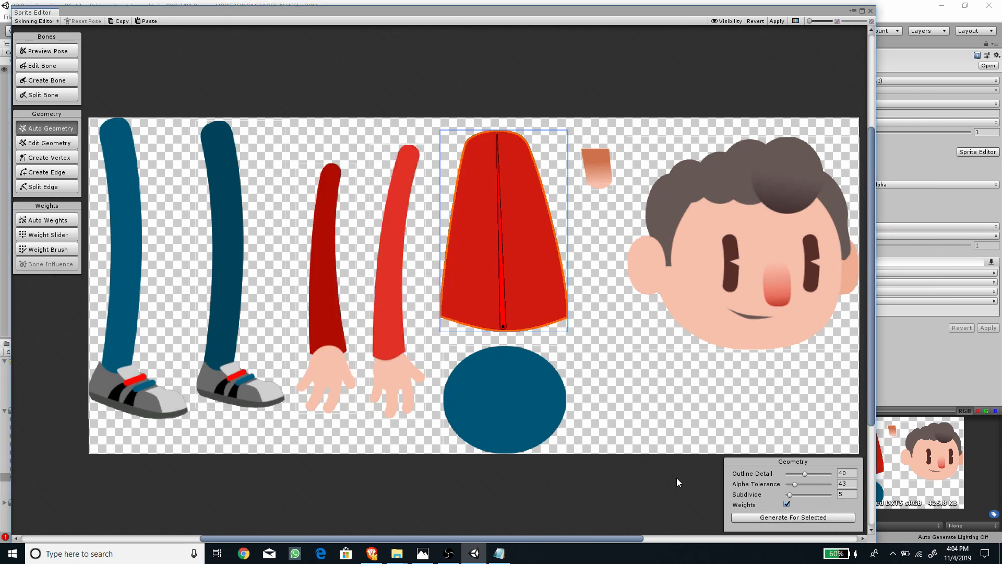
click(767, 521)
click(518, 402)
click(812, 517)
click(609, 174)
click(783, 517)
click(737, 217)
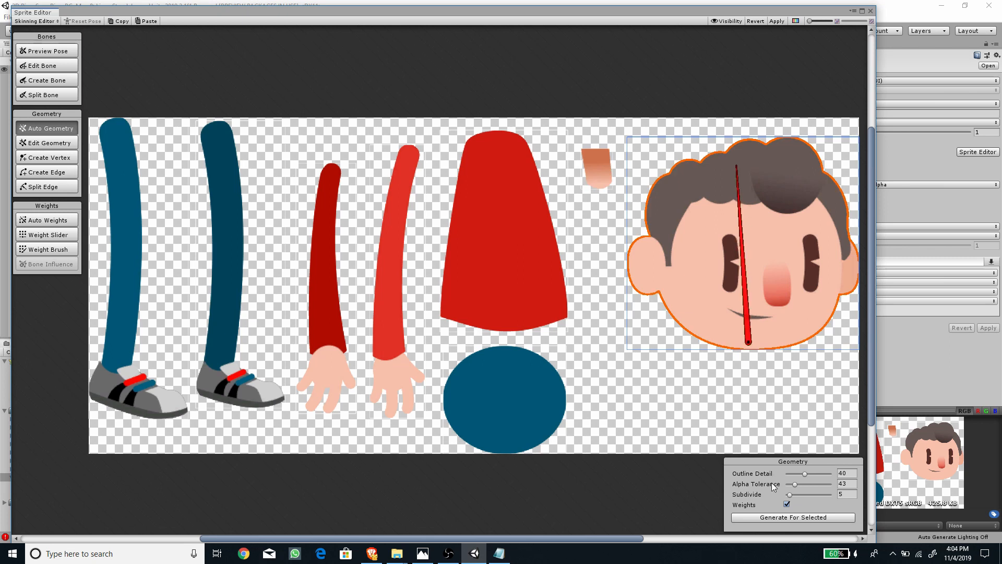
click(778, 519)
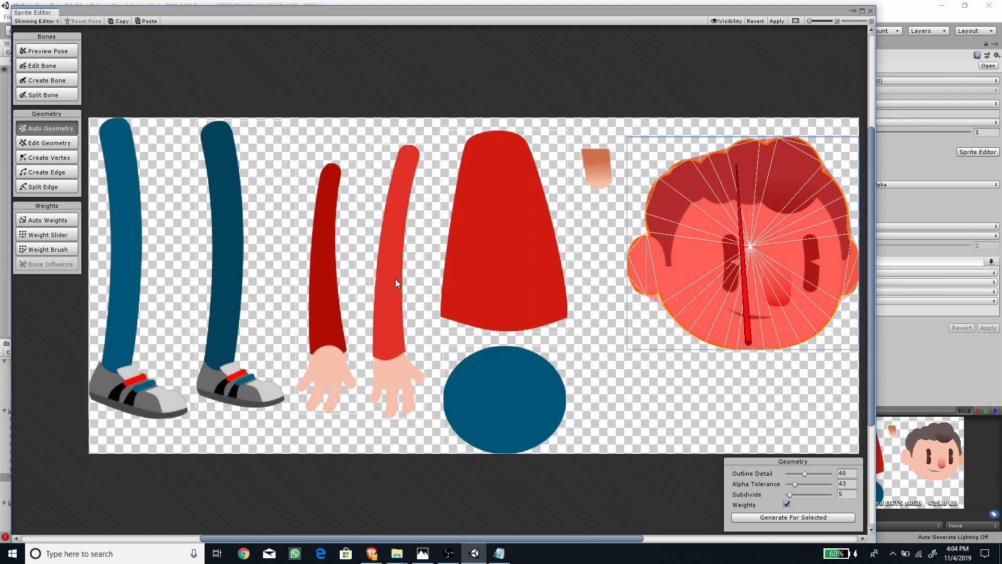
click(776, 22)
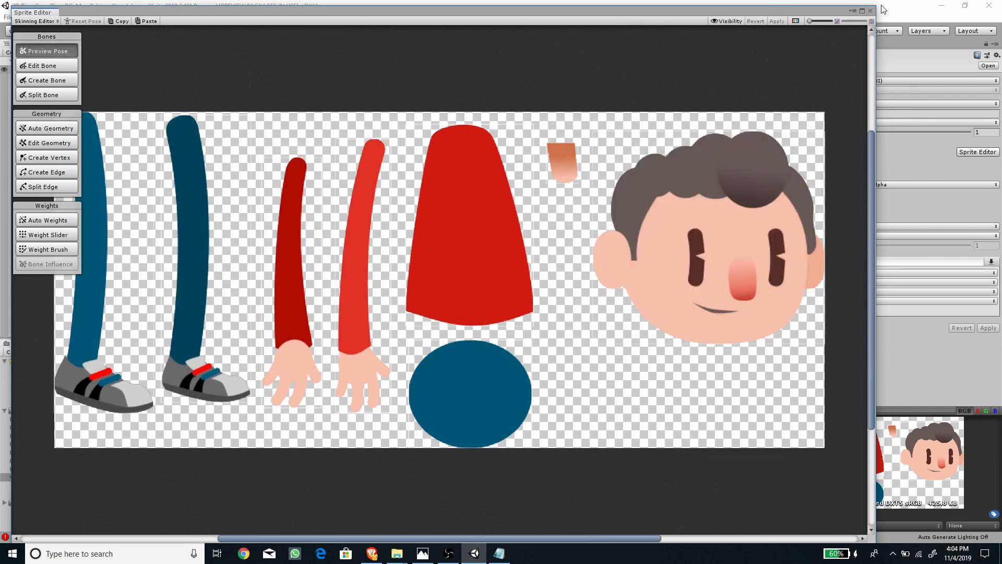
click(870, 11)
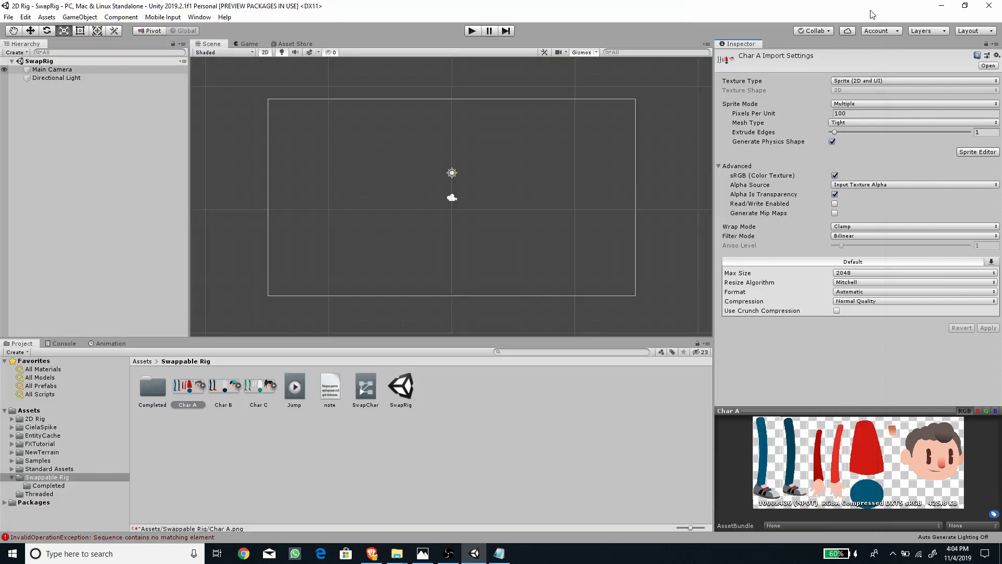
Open the Char B texture in the Sprite Editor and examine how its leg, arm and head sprites are sliced.
click(223, 390)
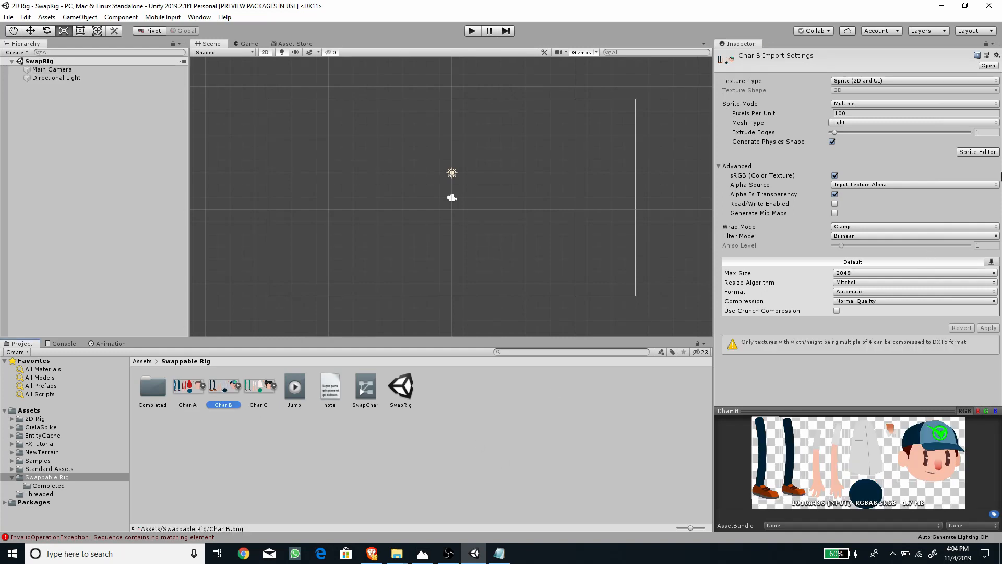
click(972, 152)
click(200, 192)
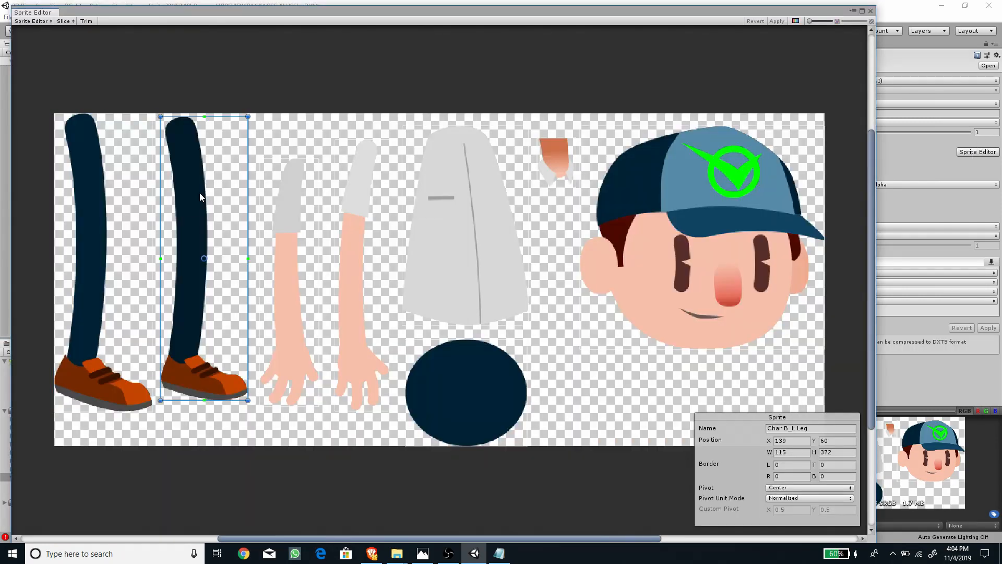
click(275, 218)
click(170, 218)
click(679, 233)
Examine the bone and geometry of Char B's body sprite in the Skinning Editor, then close the Sprite Editor.
click(36, 21)
click(51, 67)
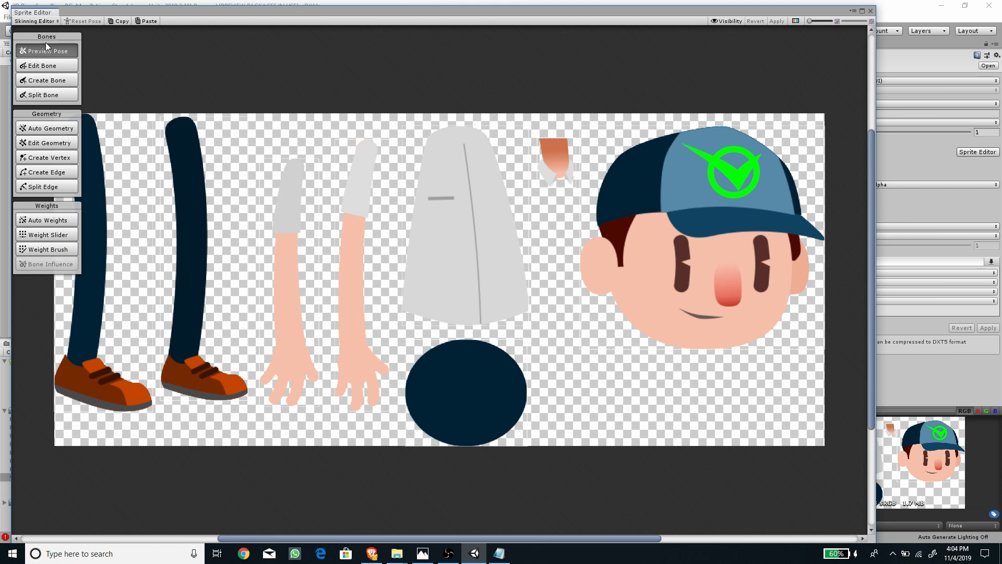
click(50, 66)
click(464, 201)
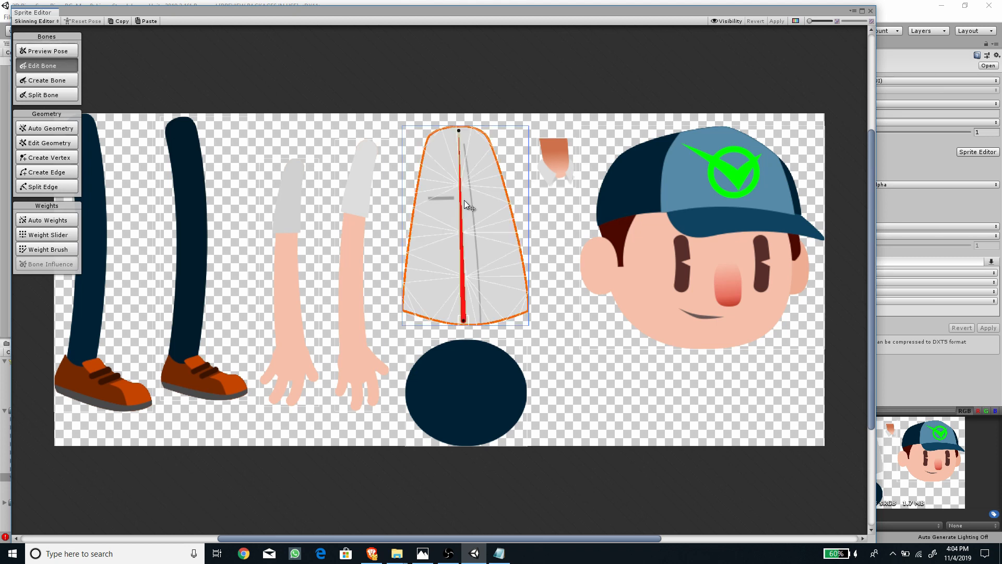
click(463, 236)
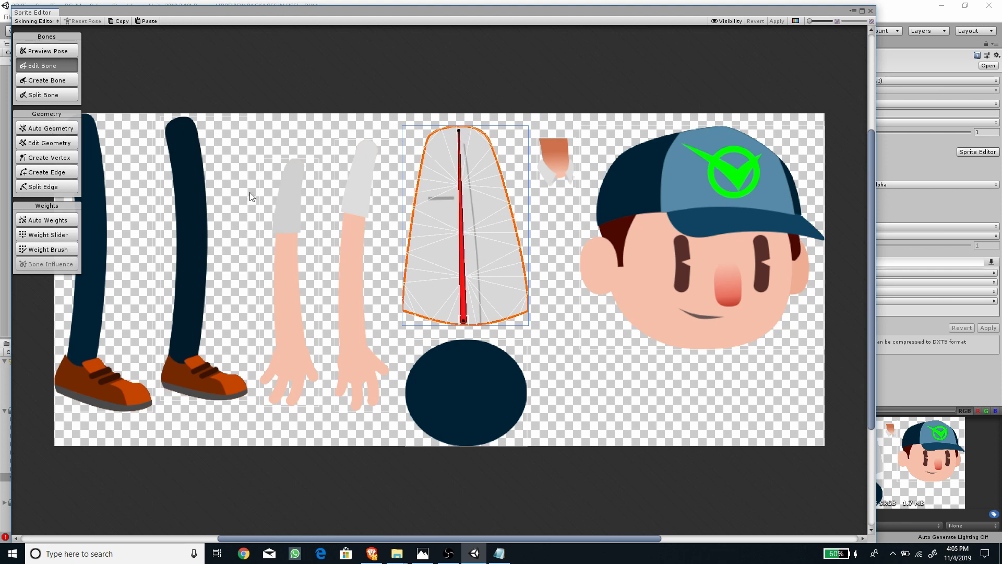
click(870, 11)
Create an empty game object in the SwapRig scene and name it Character.
click(187, 391)
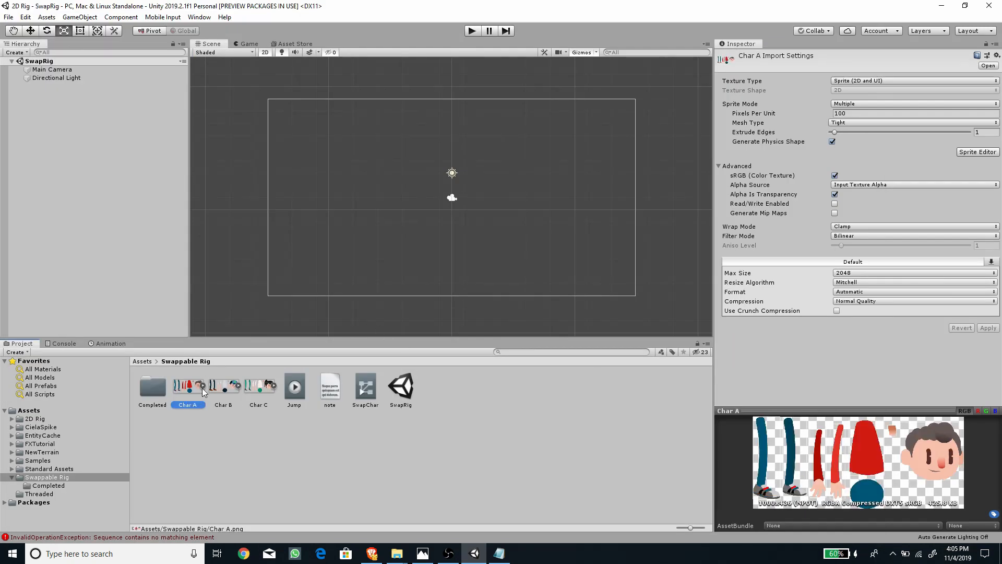
click(126, 205)
right_click(56, 87)
click(115, 183)
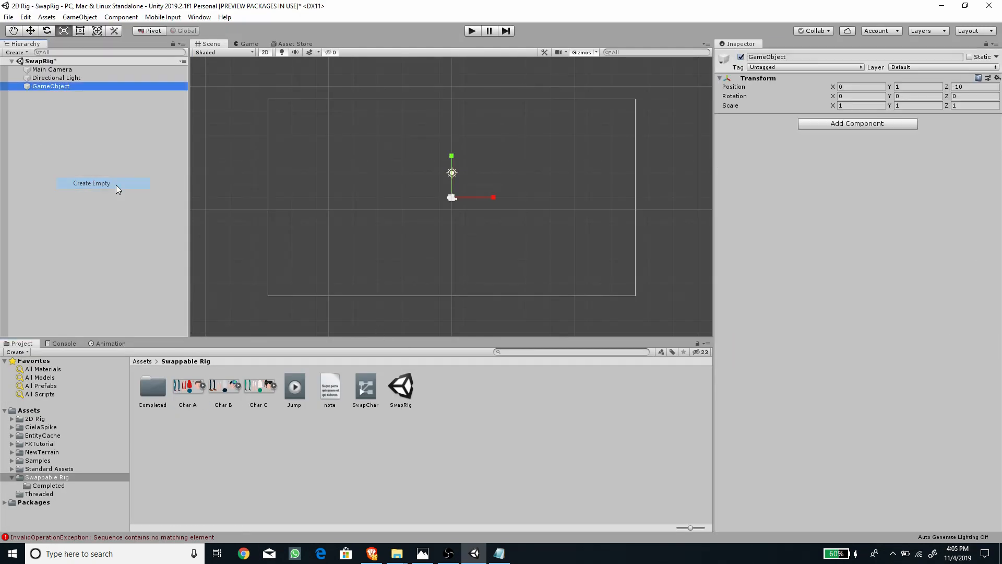
click(803, 57)
key(BackSpace)
key(BackSpace)
key(BackSpace)
key(BackSpace)
key(BackSpace)
key(BackSpace)
key(BackSpace)
key(BackSpace)
key(BackSpace)
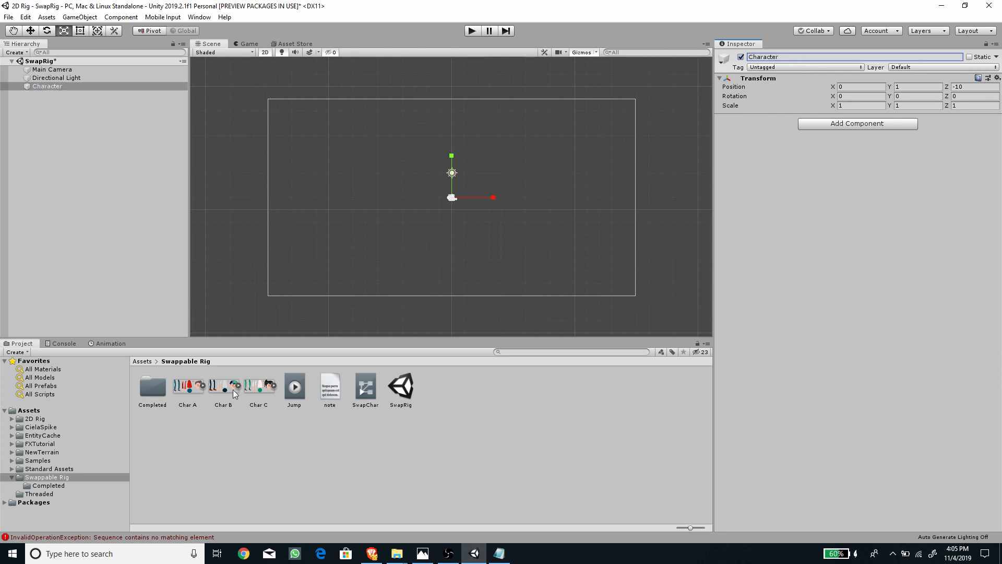
Add Char A's head, body, left arm, left leg, neck, pelvis, right arm and right leg sprites as children of Character.
click(201, 385)
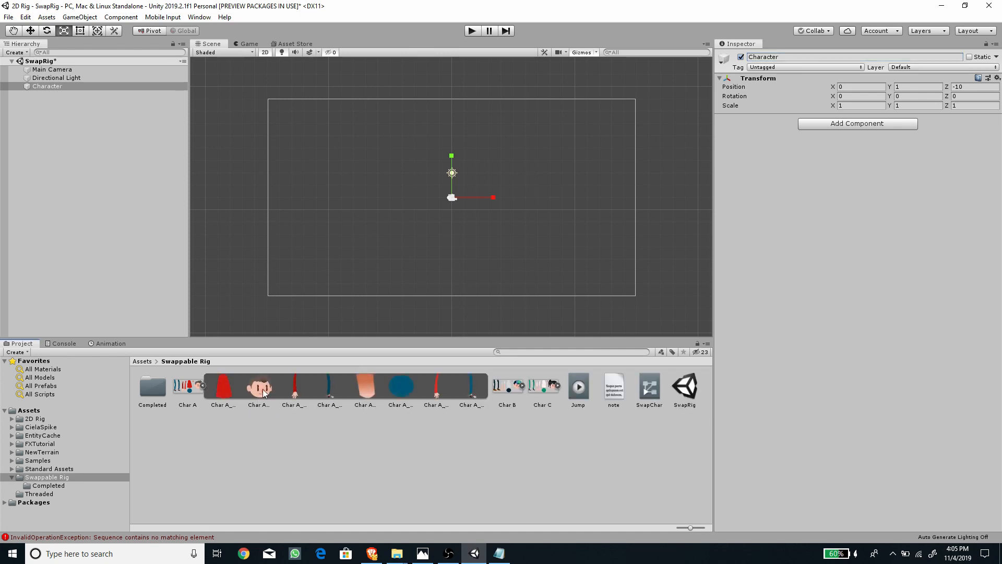
drag(262, 389, 61, 90)
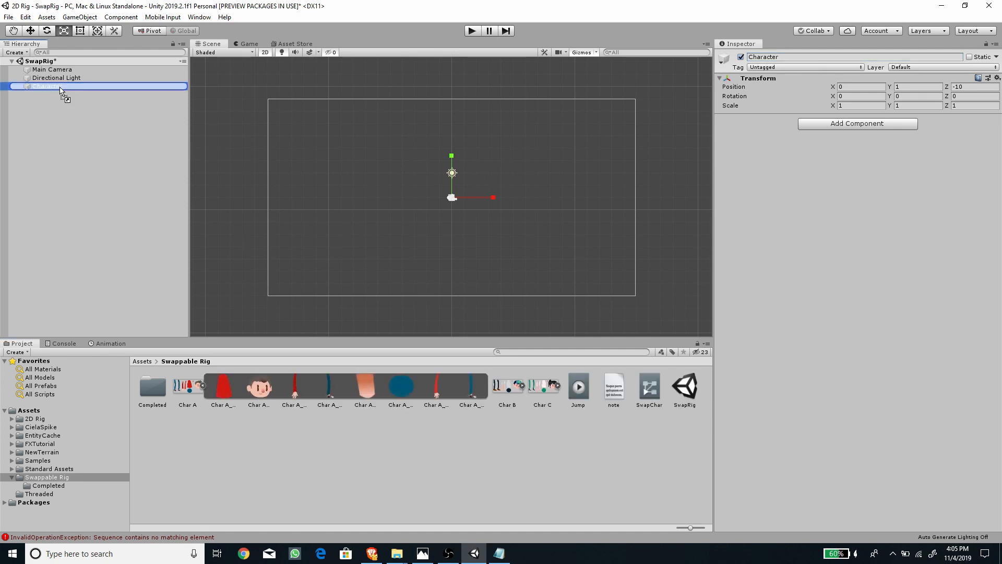
click(58, 87)
drag(58, 89, 58, 90)
drag(296, 389, 52, 88)
drag(340, 377, 57, 89)
drag(366, 386, 42, 89)
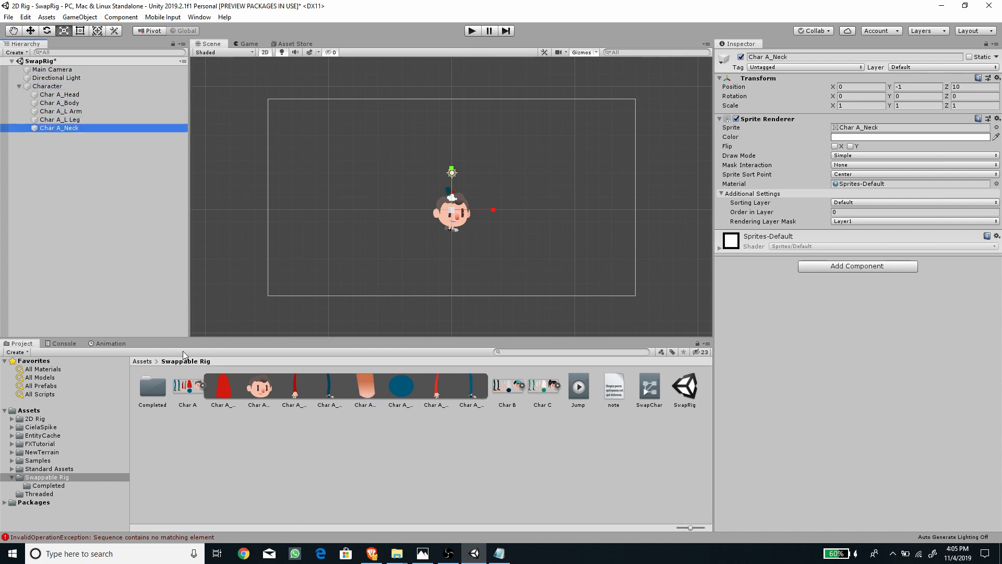
drag(393, 389, 45, 88)
drag(466, 392, 44, 88)
drag(473, 393, 44, 87)
Raise the Char A head to about Y 3.59 and place the neck beneath it at about Y 1.98.
scroll(409, 262, up, 5)
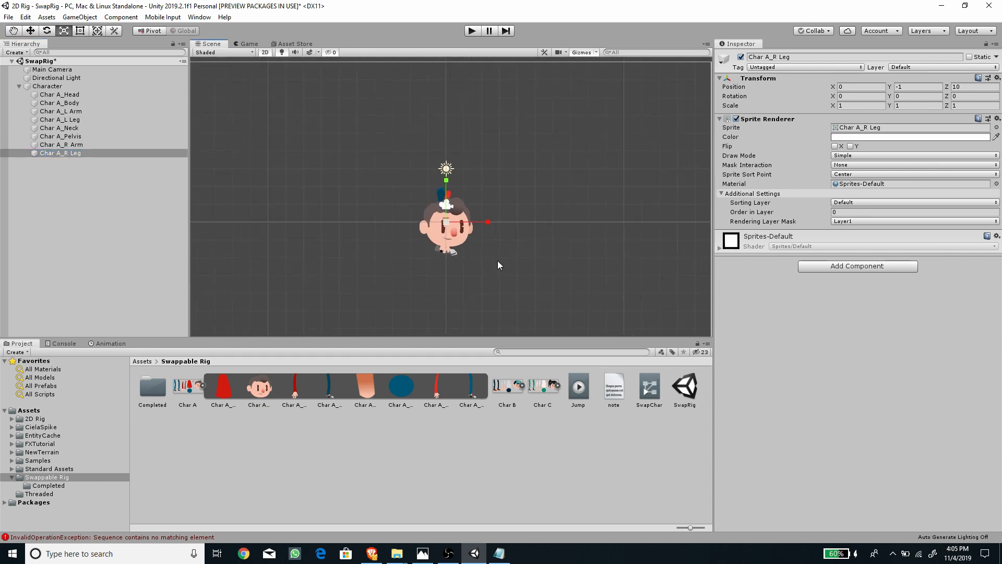
click(78, 95)
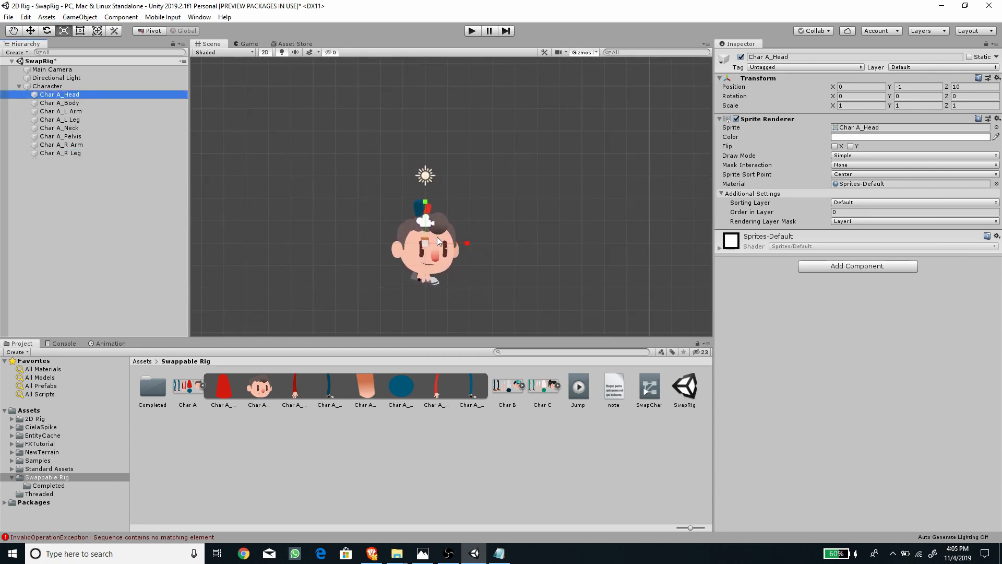
key(w)
drag(424, 192, 398, 92)
click(71, 128)
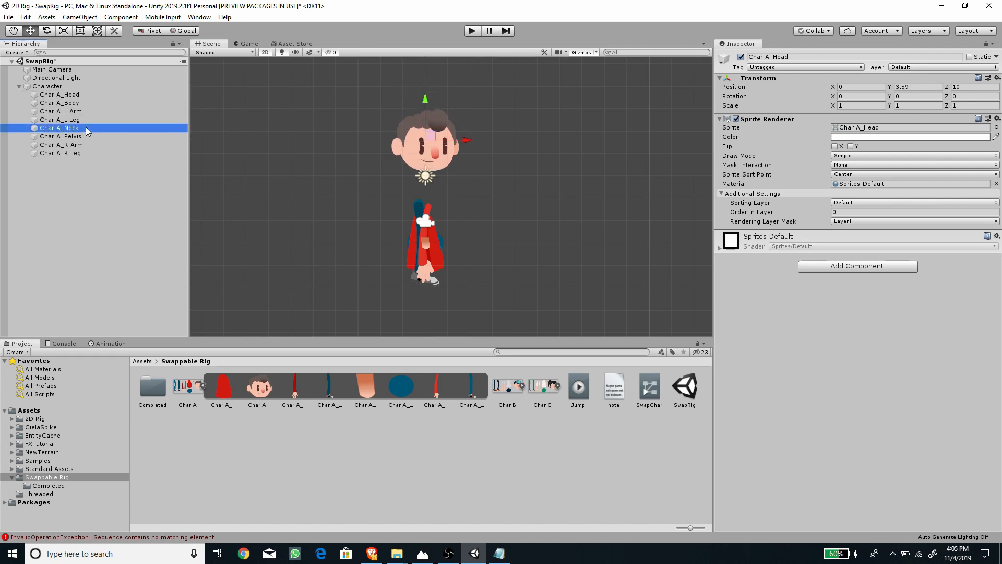
click(427, 207)
drag(427, 208, 419, 146)
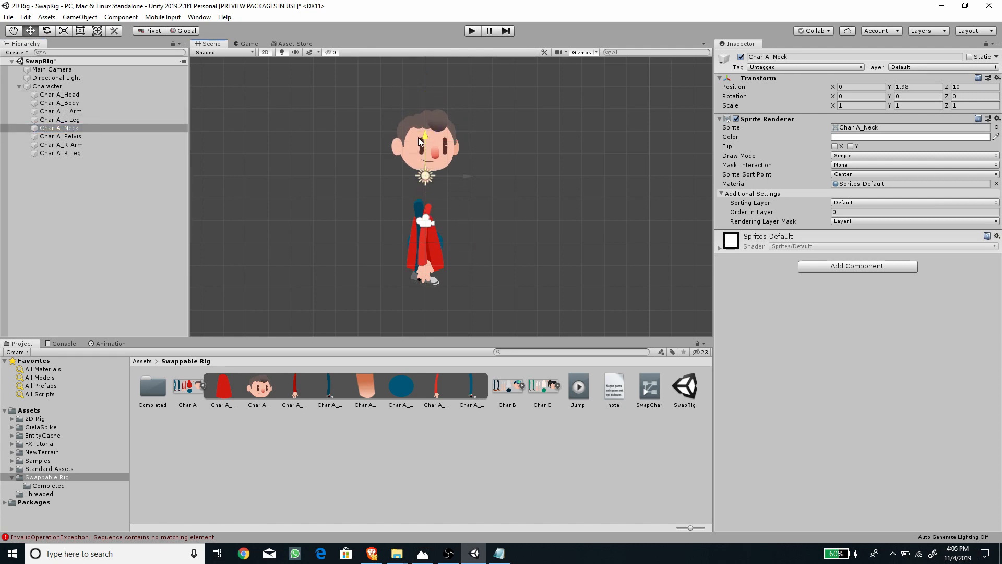
Move the Char A body under the neck to about Y 0.65 and the pelvis to about Y -0.6.
click(89, 103)
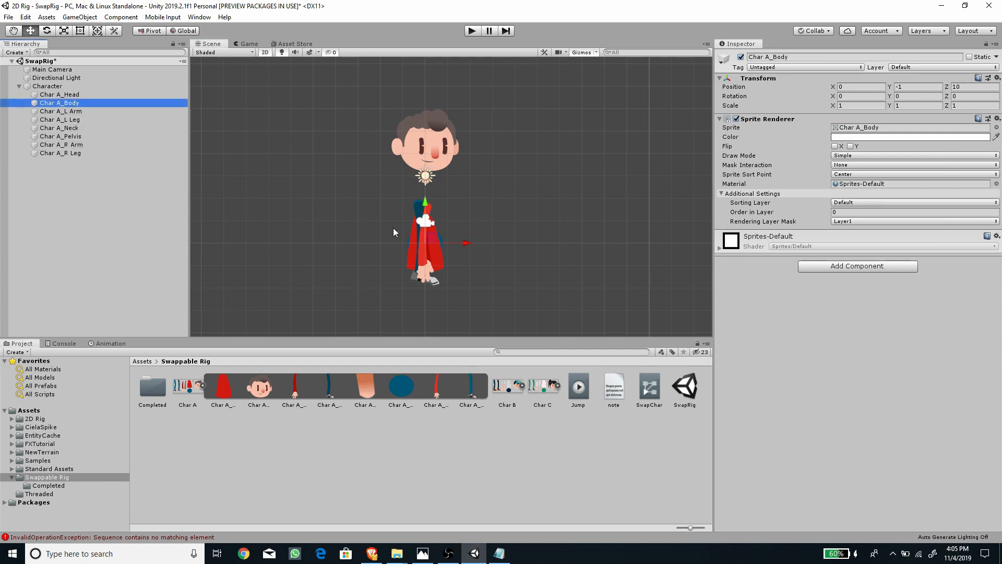
drag(424, 213, 427, 173)
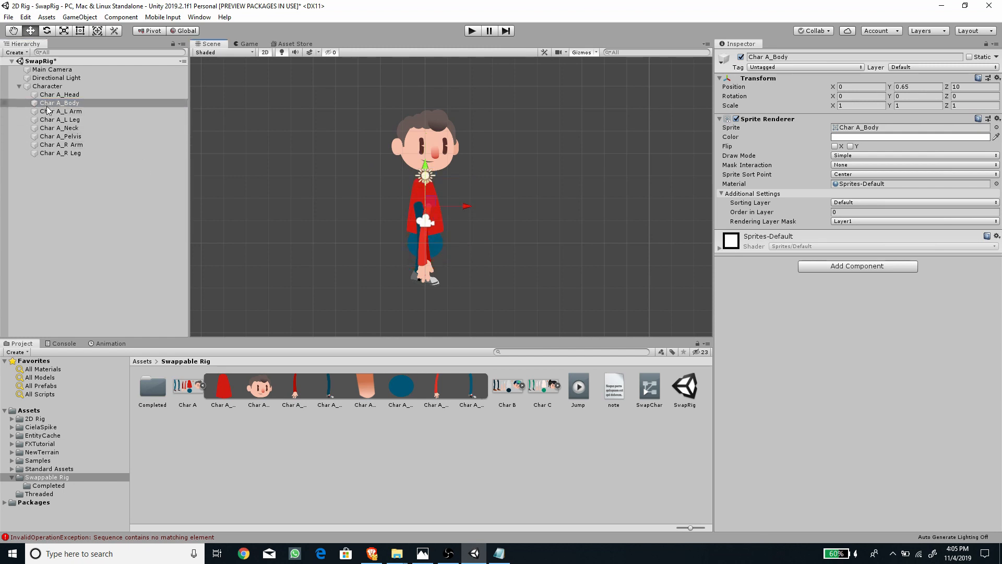
click(62, 136)
scroll(438, 244, up, 5)
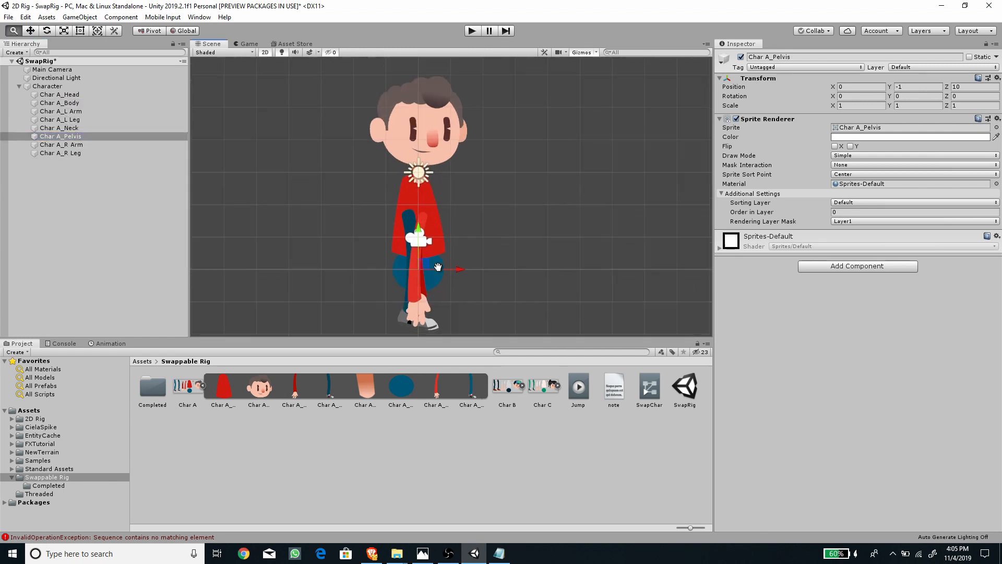
scroll(431, 261, up, 2)
drag(416, 236, 416, 233)
Place the right arm beside the body at about X -0.67, Y 0.08, and the left arm at the opposite shoulder.
middle_drag(457, 280, 460, 205)
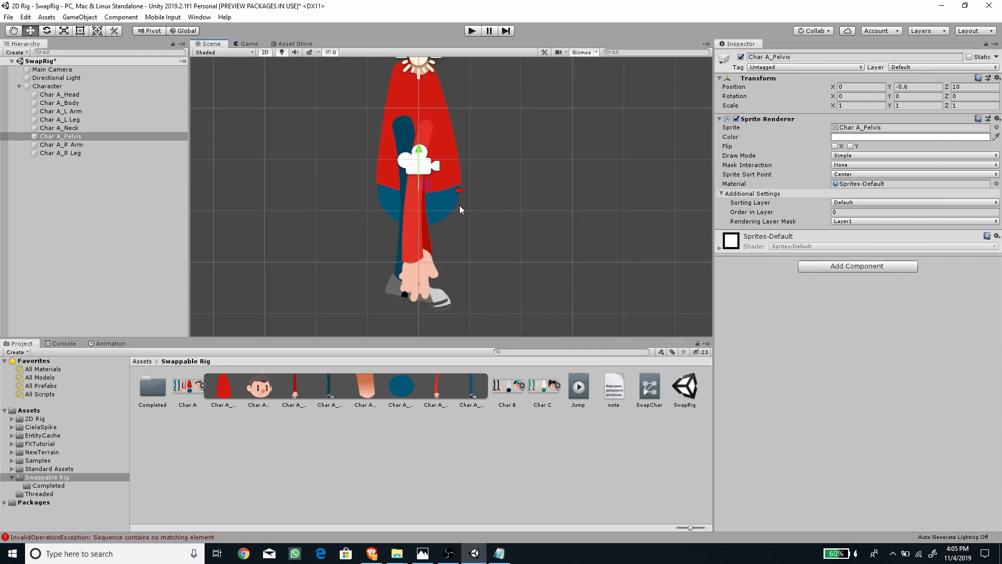
click(69, 146)
drag(423, 207, 389, 153)
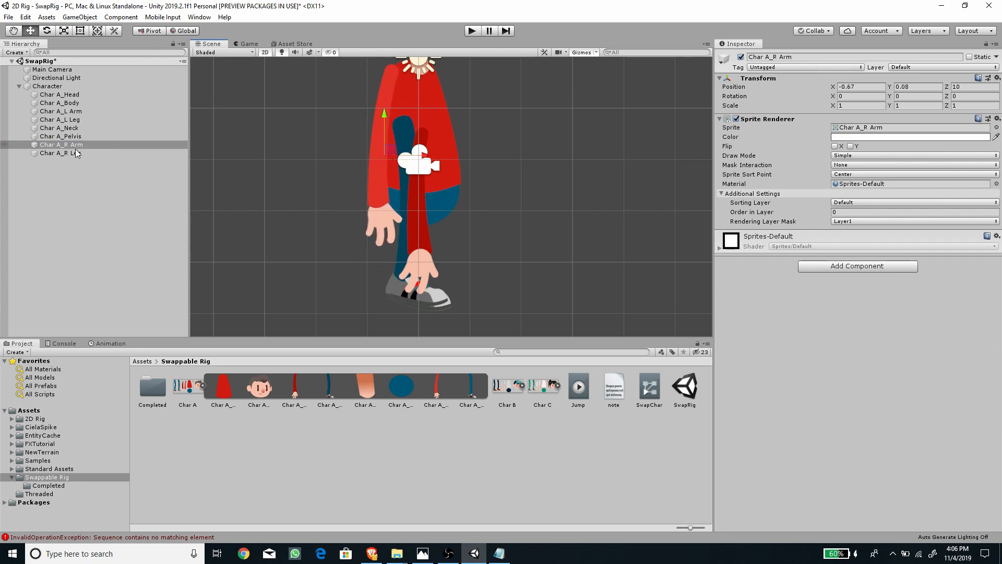
click(74, 112)
drag(421, 233, 527, 243)
click(425, 211)
click(422, 207)
drag(423, 207, 453, 152)
Position the left and right legs beneath the pelvis, with the right leg at about X -0.22, Y -2.34.
click(410, 268)
drag(426, 204, 458, 288)
middle_drag(497, 264, 529, 198)
click(529, 198)
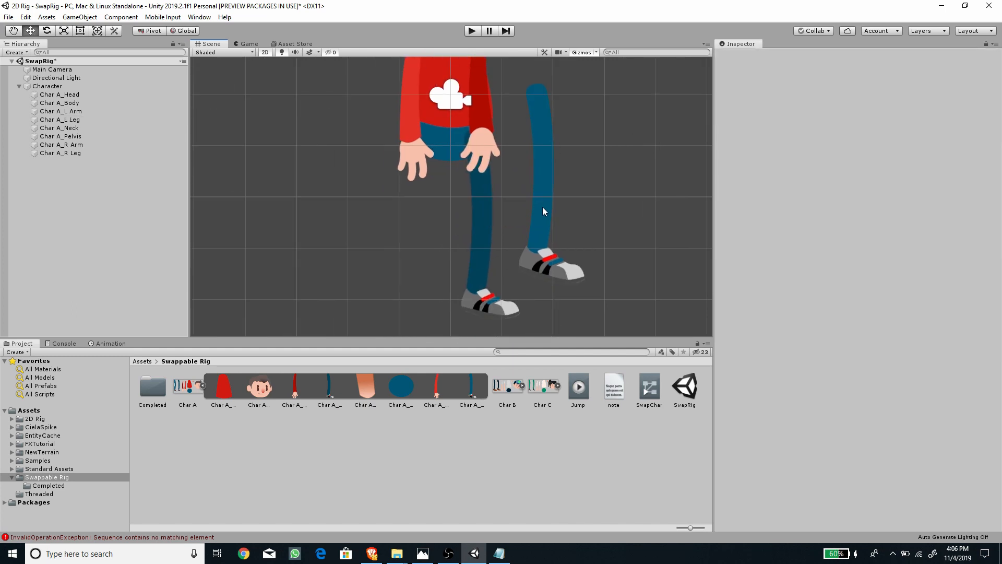
click(544, 205)
drag(548, 209, 449, 205)
Delete the Directional Light that covers the character's neck from the scene.
middle_drag(449, 205, 443, 301)
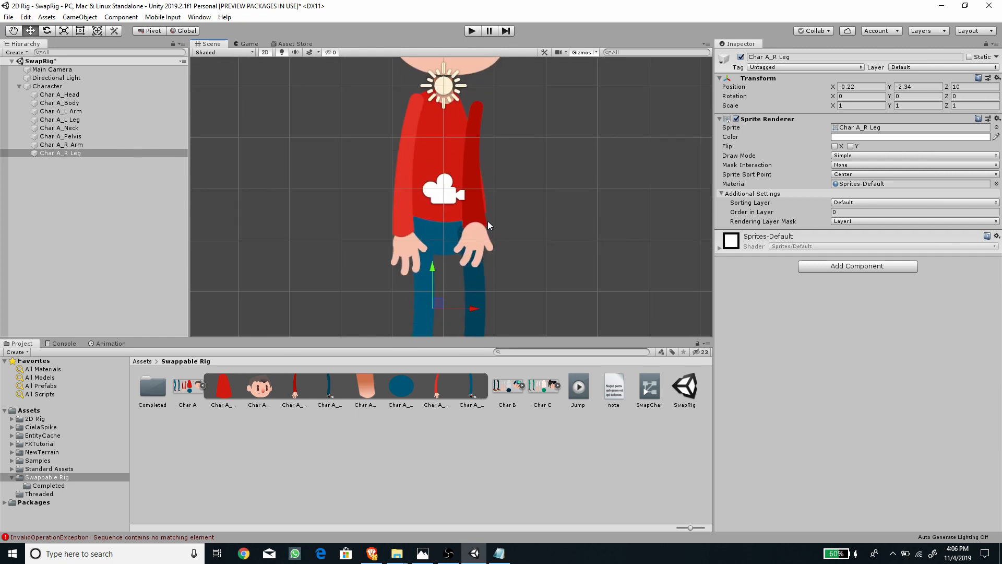
middle_drag(517, 155, 500, 260)
scroll(501, 212, down, 3)
scroll(499, 208, up, 6)
scroll(493, 244, up, 1)
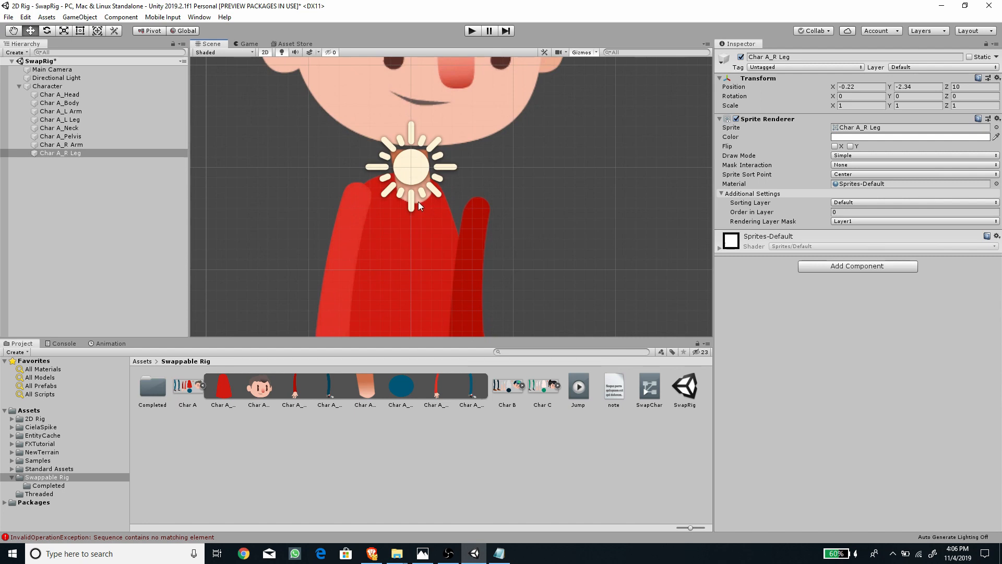
middle_drag(441, 182, 468, 227)
click(481, 131)
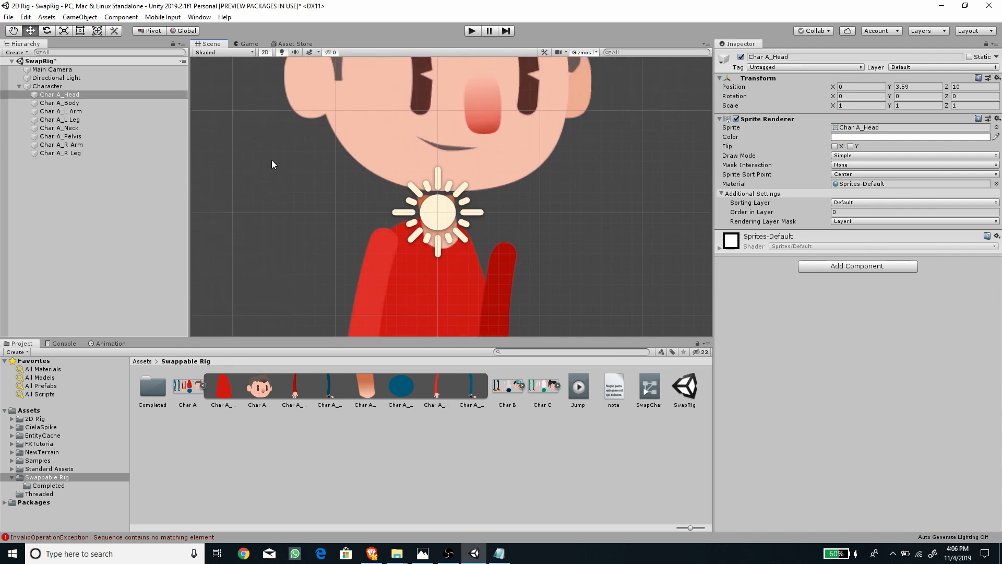
click(73, 103)
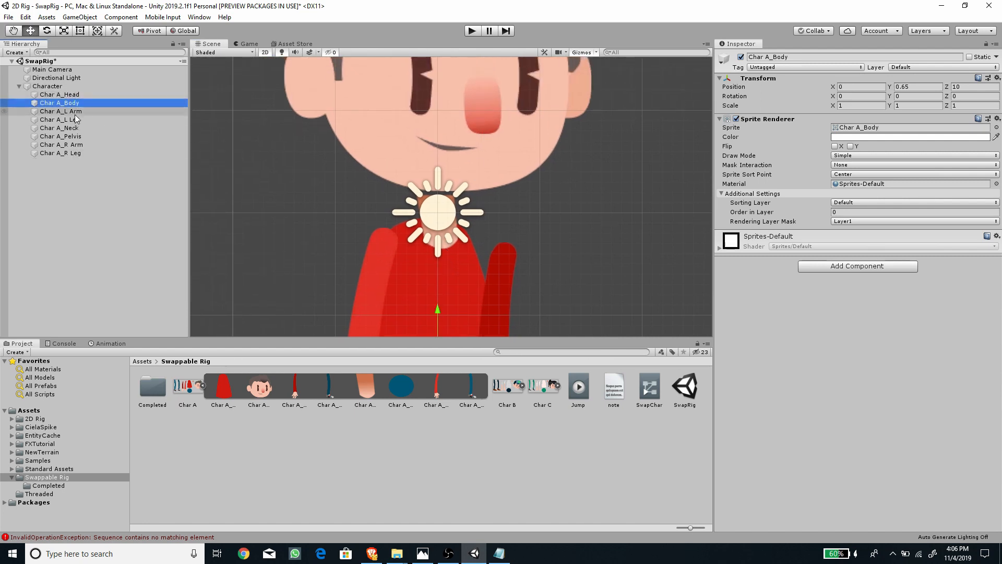
click(59, 128)
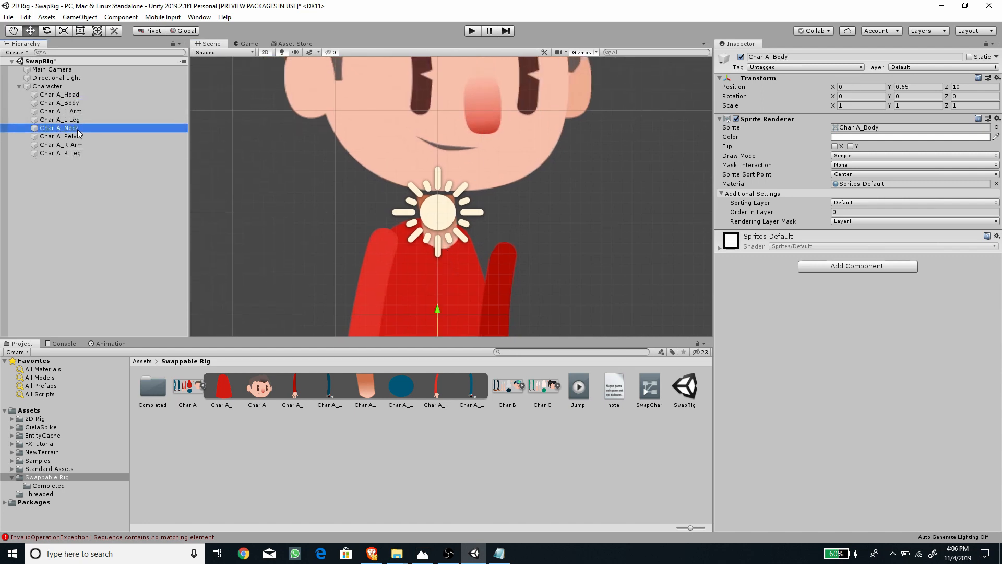
click(61, 79)
key(Delete)
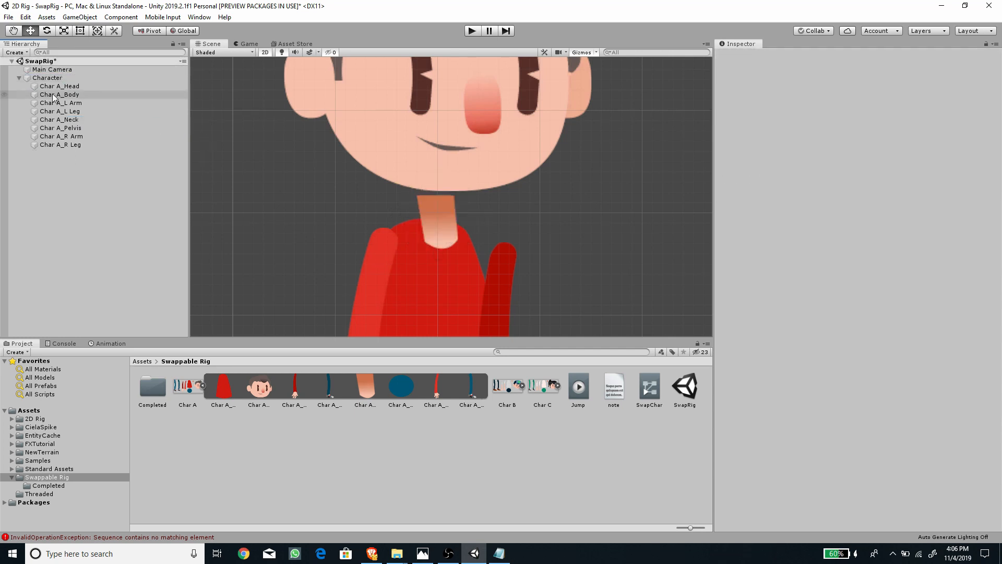
Move the Char A neck to about X -0.13, Y 2.03 and lower the head to about X -0.02, Y 3.48.
click(73, 120)
drag(445, 220, 435, 206)
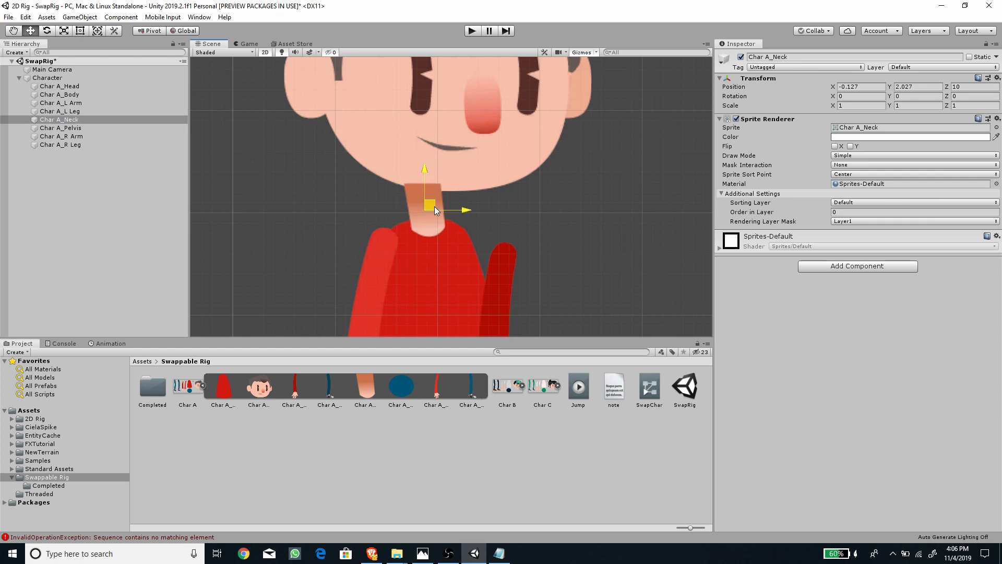
click(468, 158)
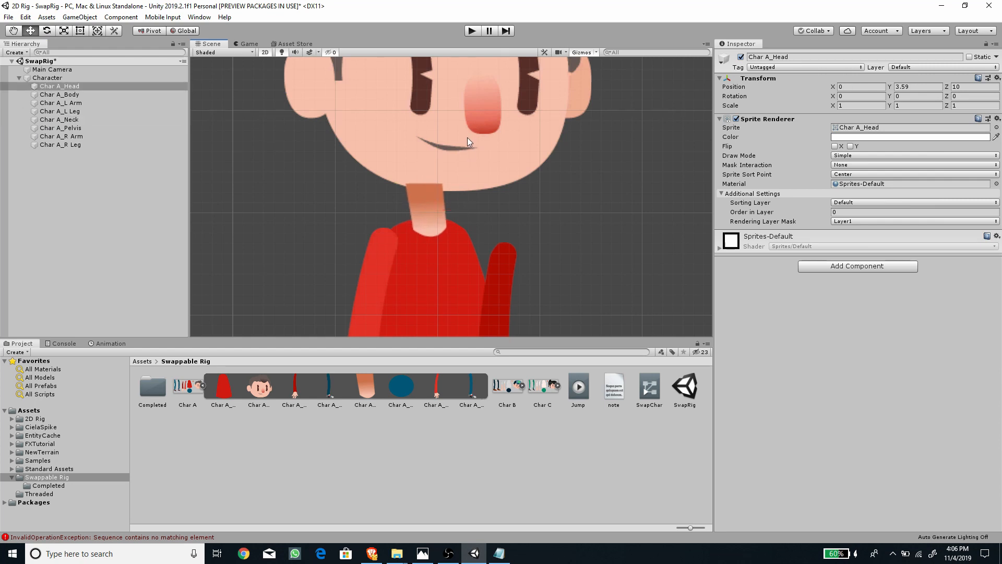
key(f)
drag(437, 121, 434, 134)
scroll(433, 139, down, 5)
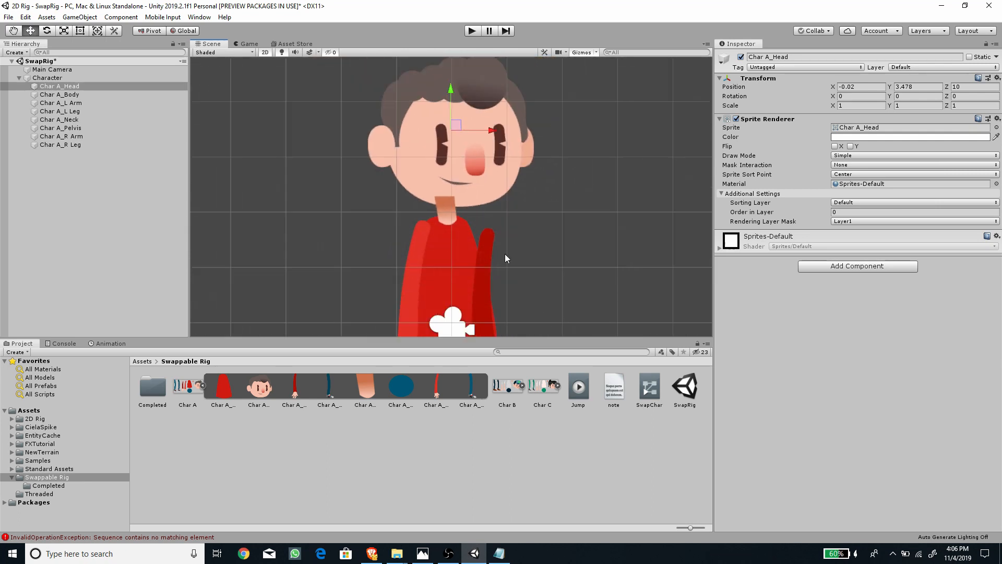
Reposition the Char A left leg beneath the pelvis at about X 0.73, Y -2.46.
click(400, 217)
key(f)
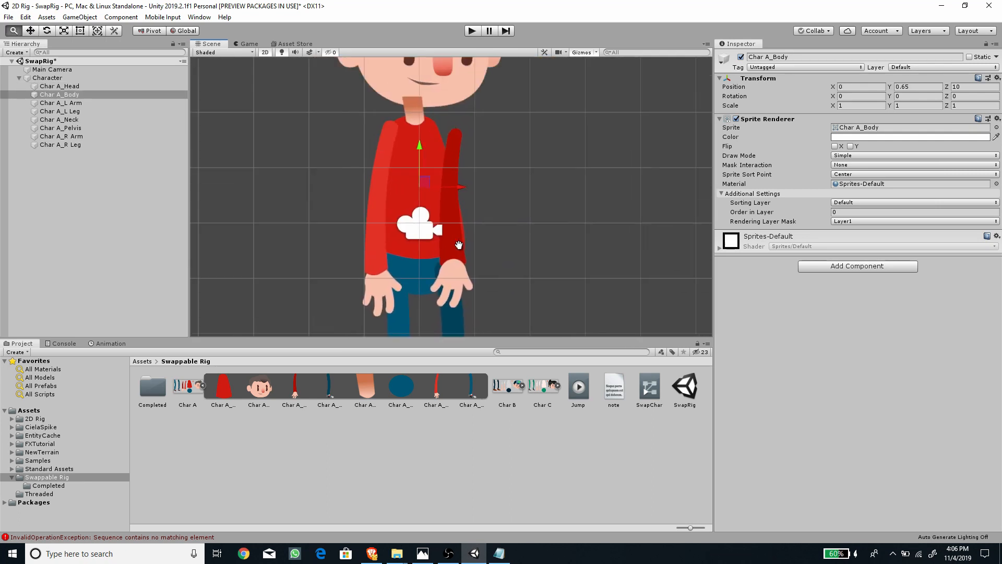
click(459, 275)
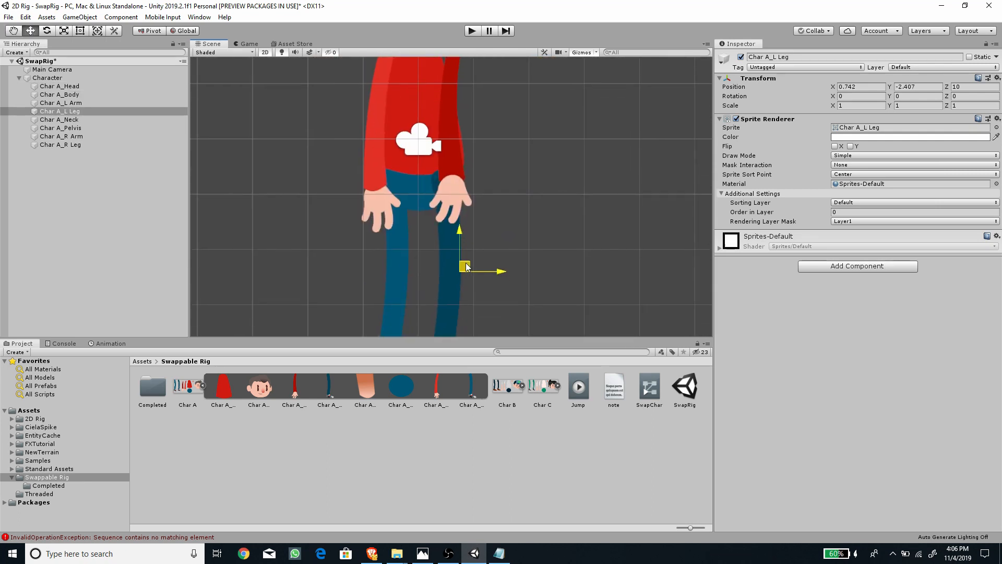
middle_drag(494, 214, 517, 315)
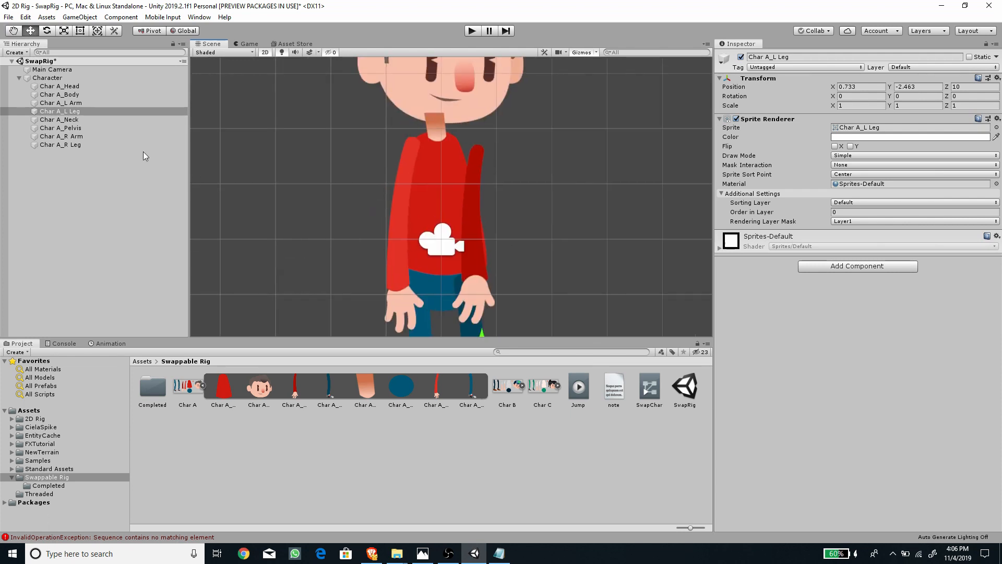
Set the Order in Layer to -1 for the Char A pelvis and -2 for the left leg.
click(72, 96)
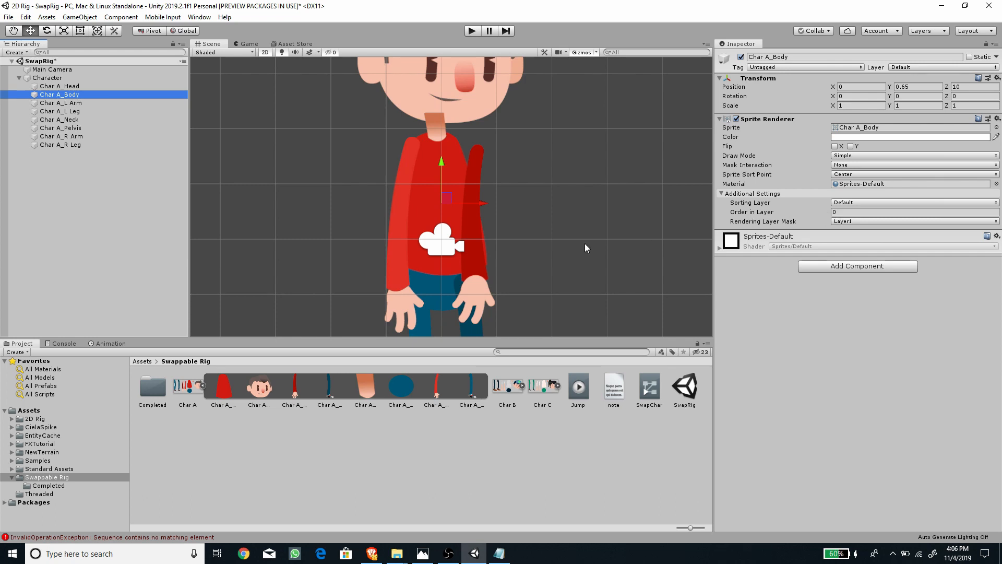
click(105, 128)
click(841, 213)
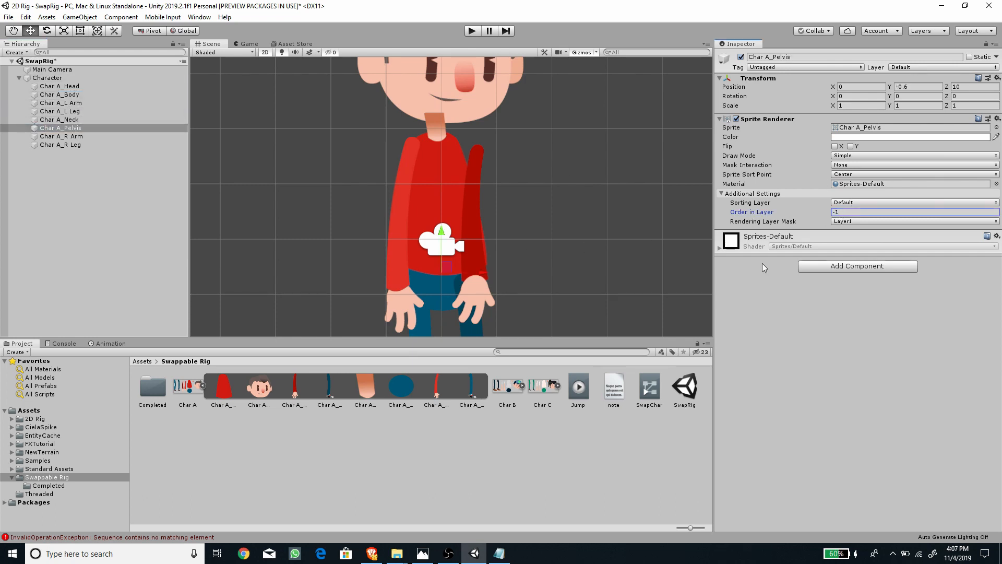
middle_drag(490, 247, 468, 173)
click(60, 111)
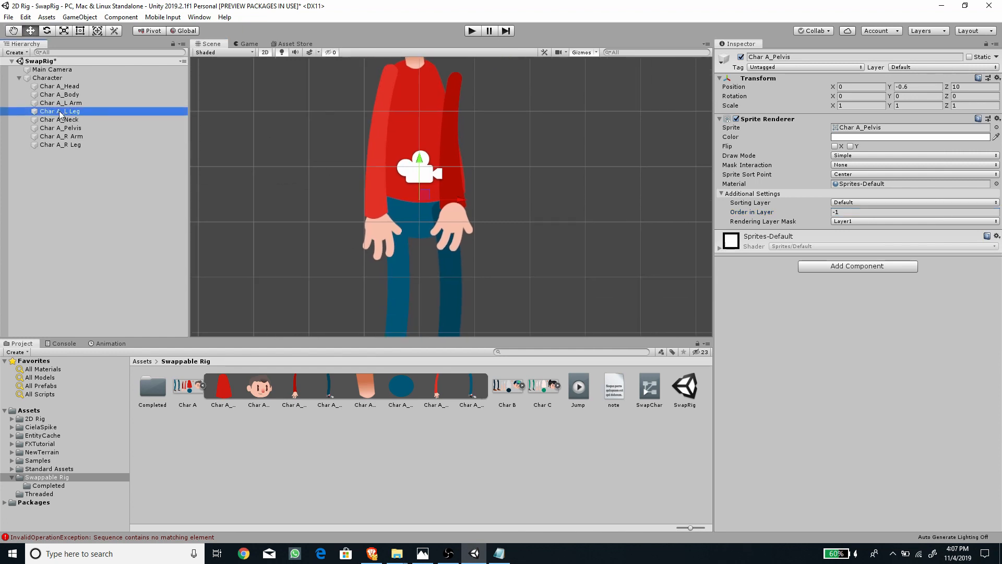
click(850, 213)
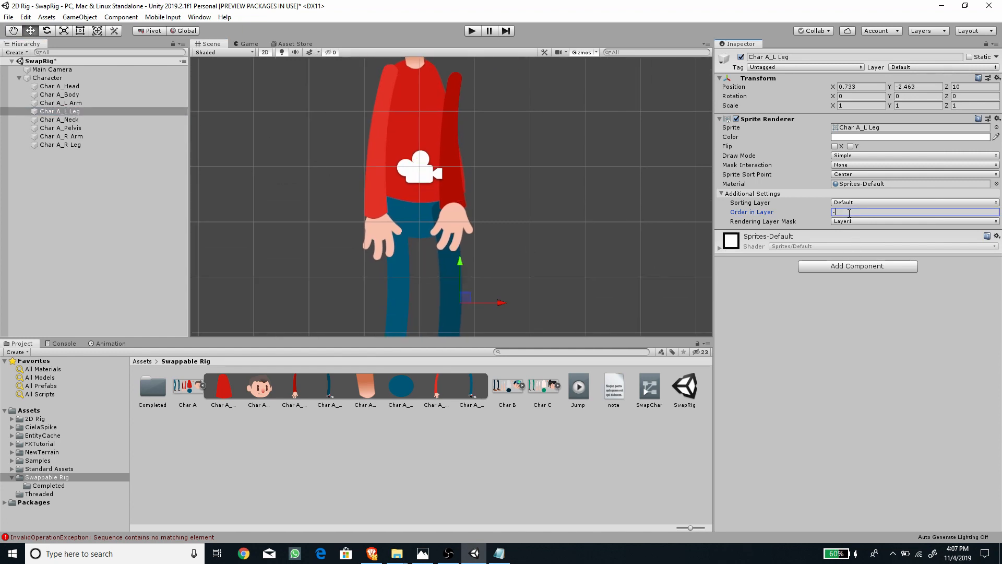
key(Return)
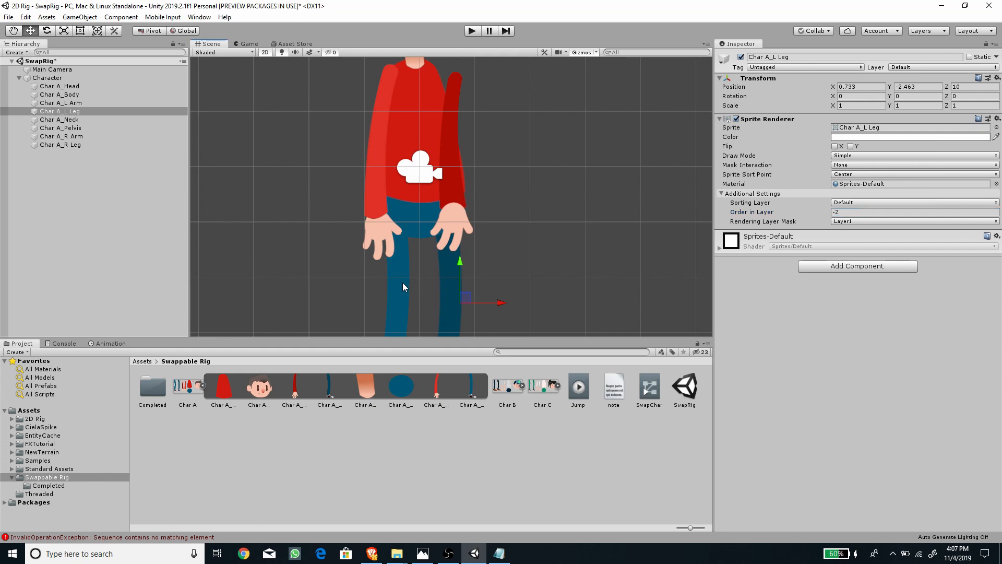
Compare the Order in Layer values of the Char A right leg and pelvis.
click(403, 283)
click(847, 213)
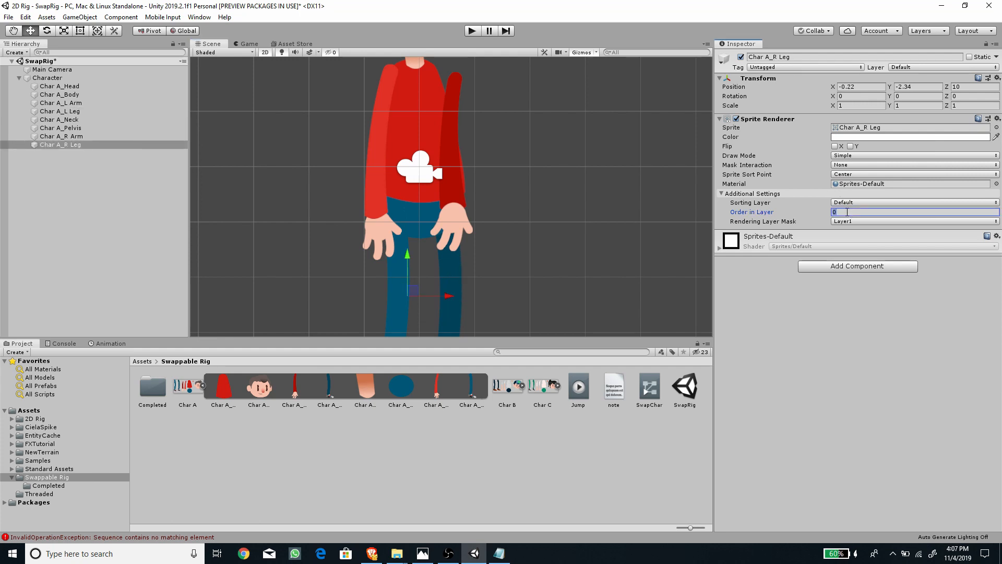
click(414, 224)
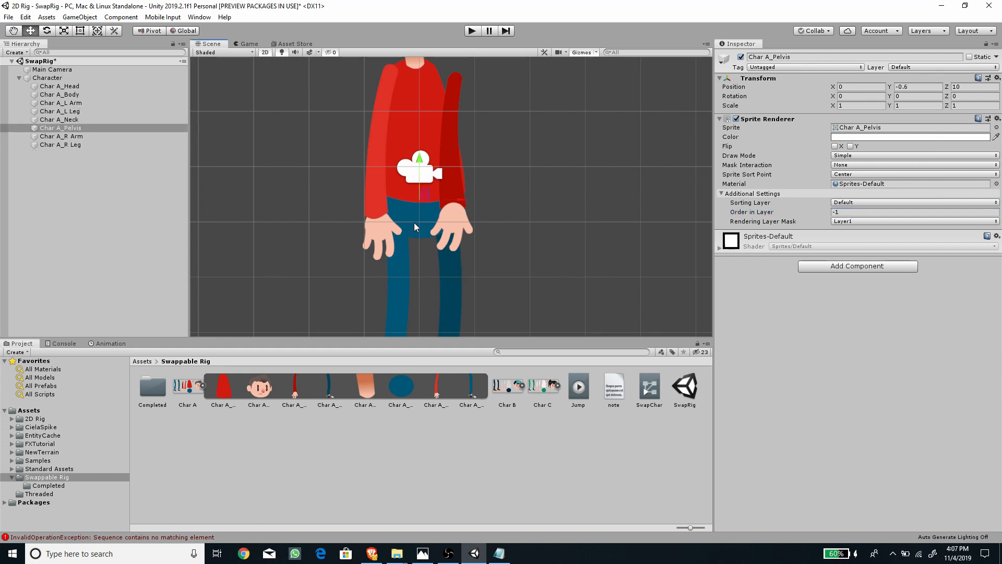
click(397, 293)
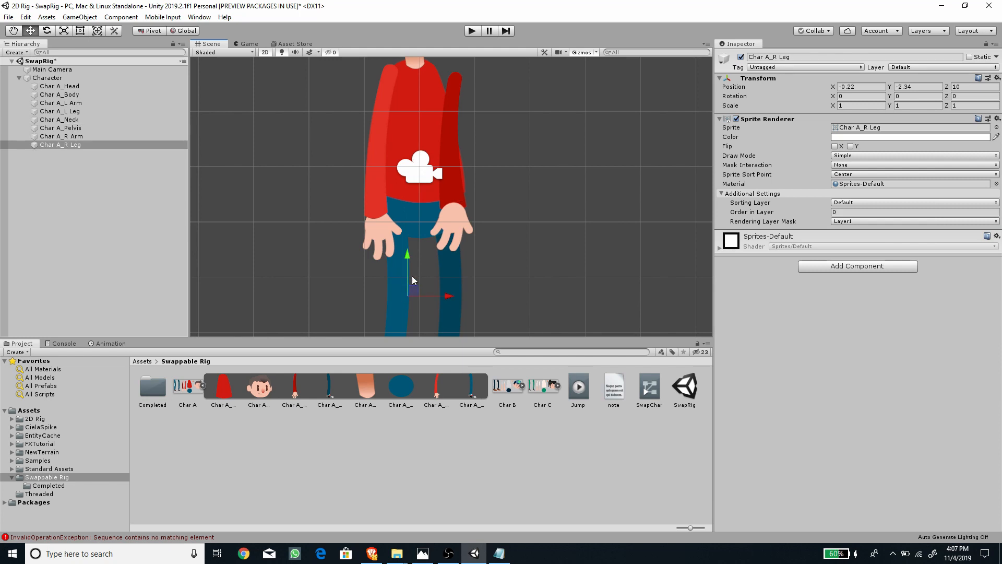
Set the Order in Layer to 2 for the Char A right arm and -3 for the left arm.
click(372, 166)
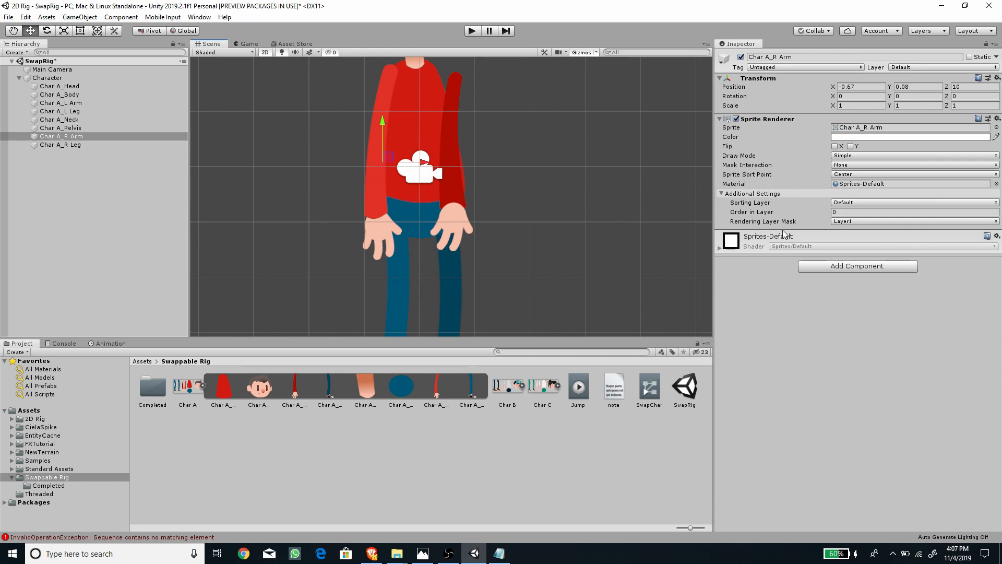
click(838, 212)
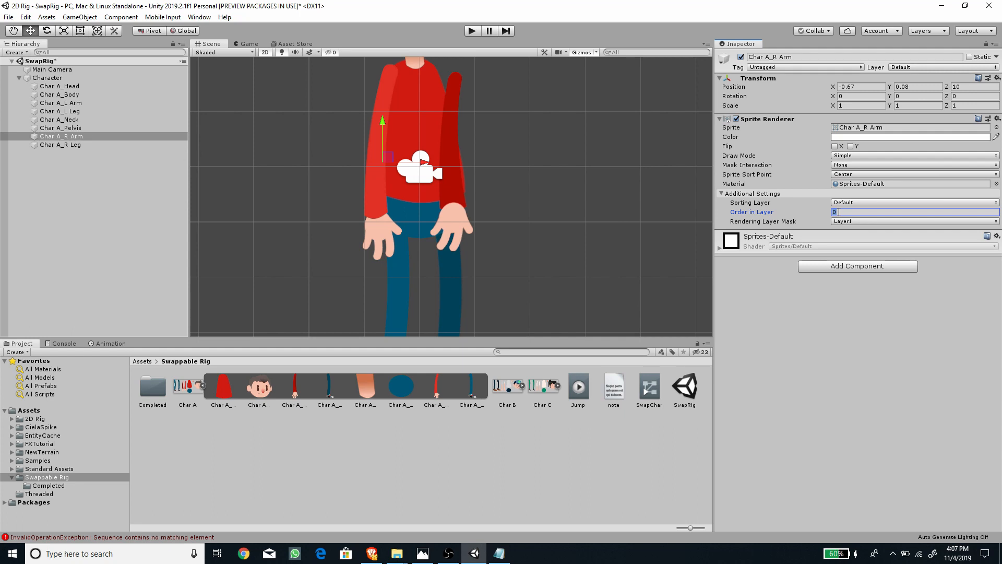
click(450, 104)
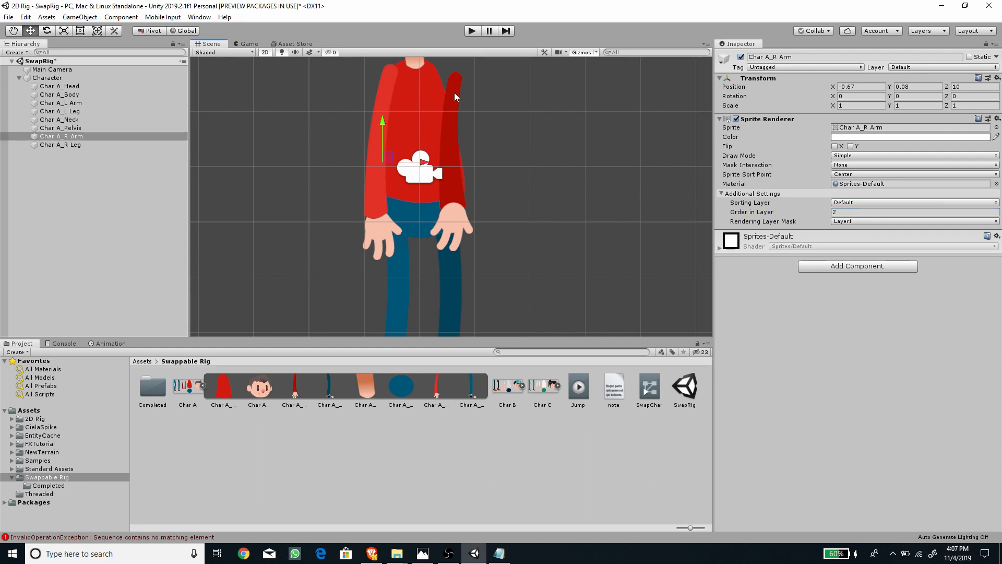
click(843, 212)
text(-)
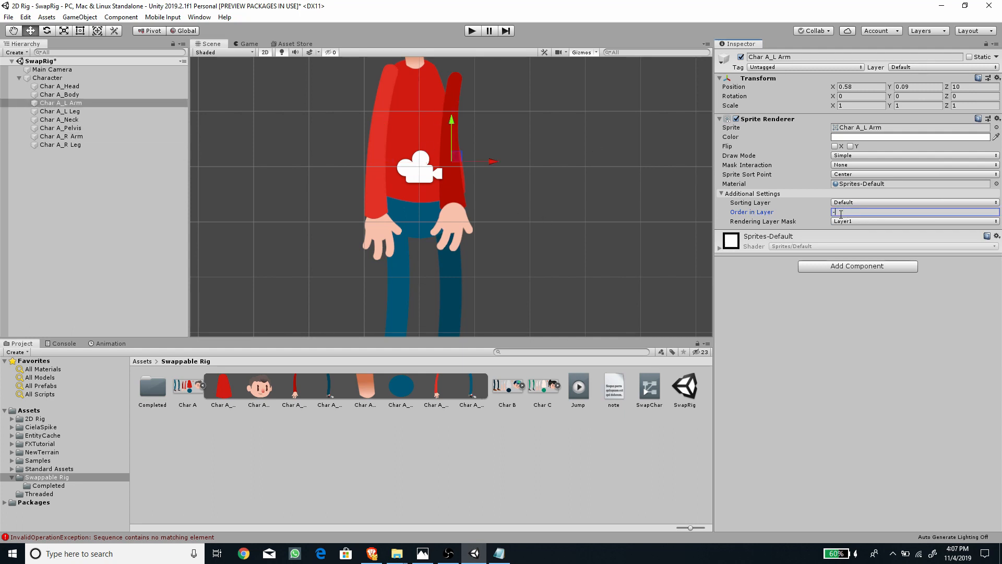
text(3)
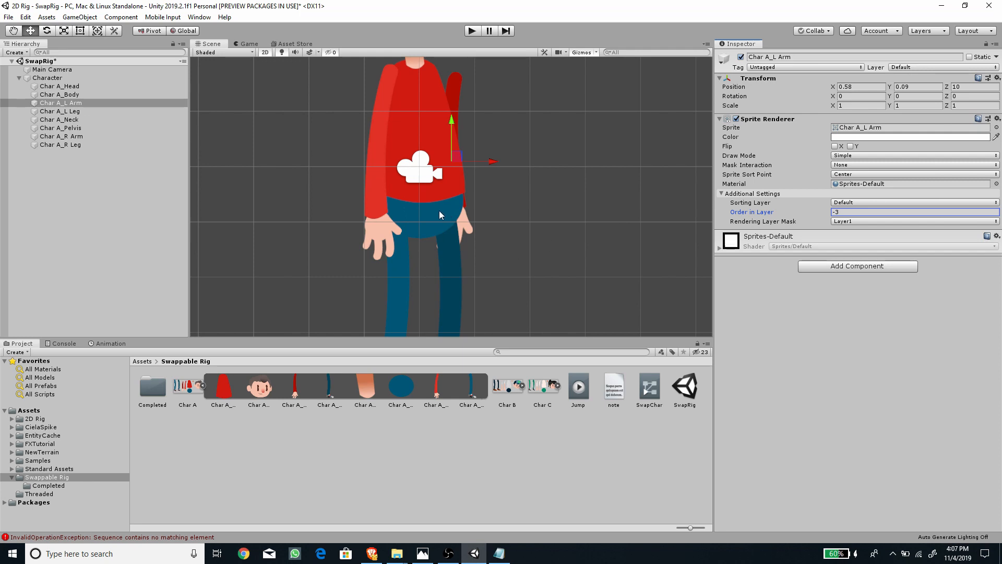
Set the Order in Layer to 2 for the Char A head and 3 for the right arm.
middle_drag(430, 104, 429, 204)
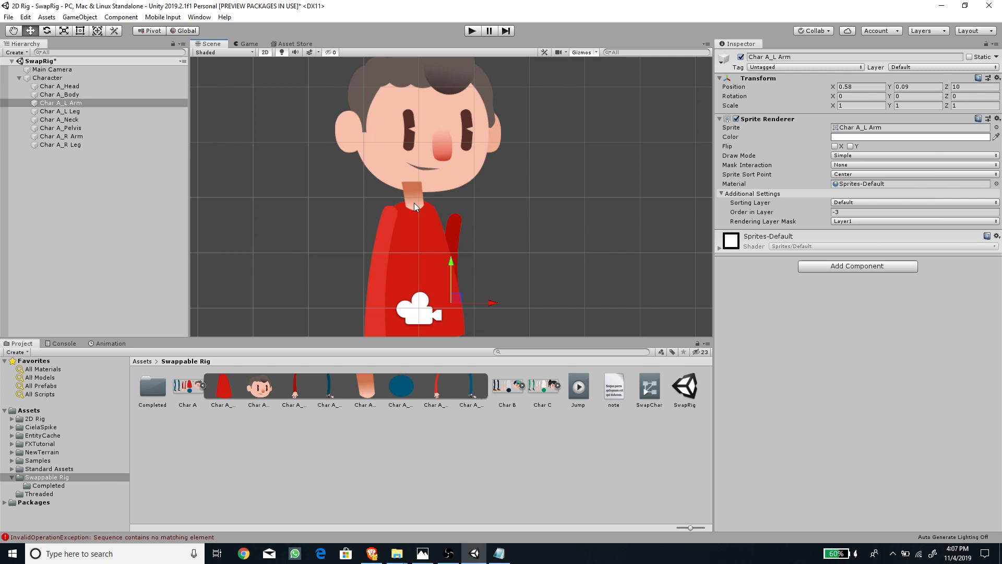
click(414, 203)
click(409, 196)
click(847, 212)
click(446, 147)
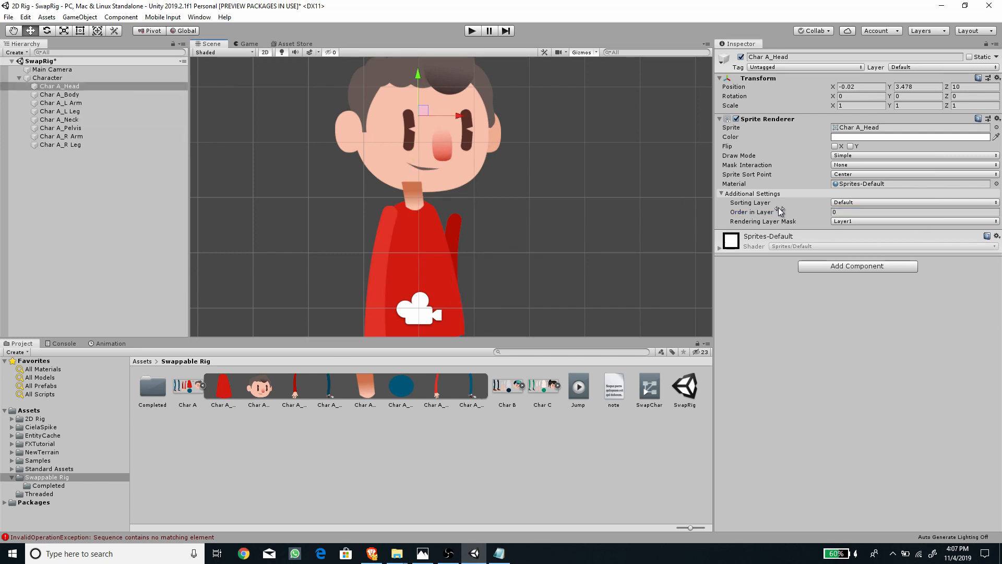
click(856, 212)
text(2)
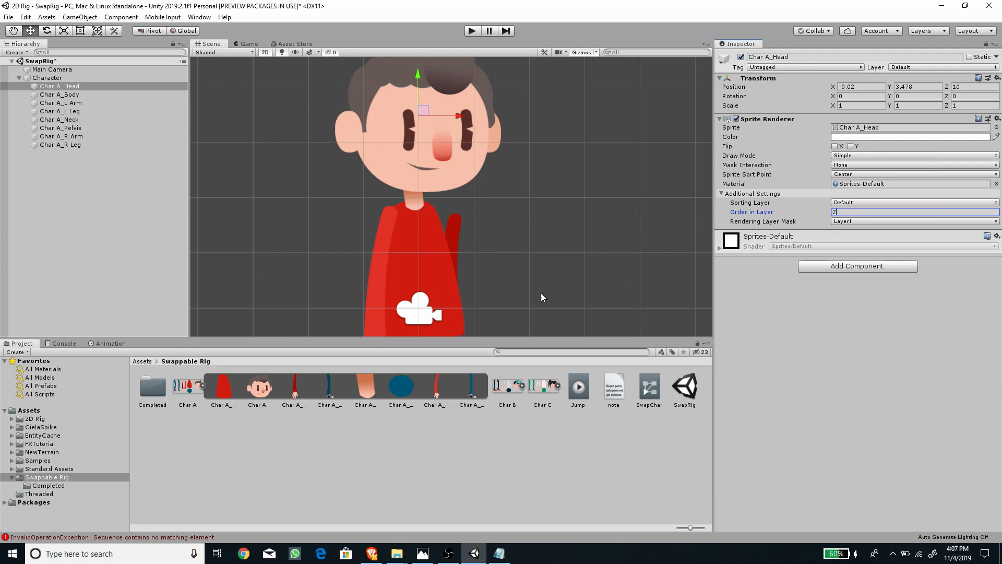
click(379, 241)
click(853, 211)
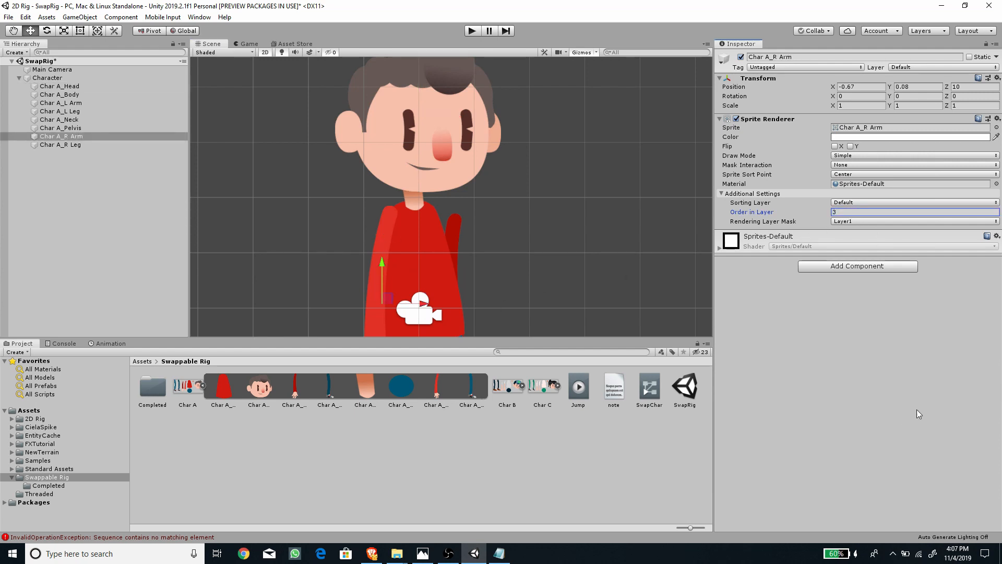
Add a Sprite Skin component to all eight Char A parts under Character and create their bones.
scroll(395, 189, down, 4)
middle_drag(475, 225, 468, 182)
scroll(519, 192, down, 2)
click(74, 85)
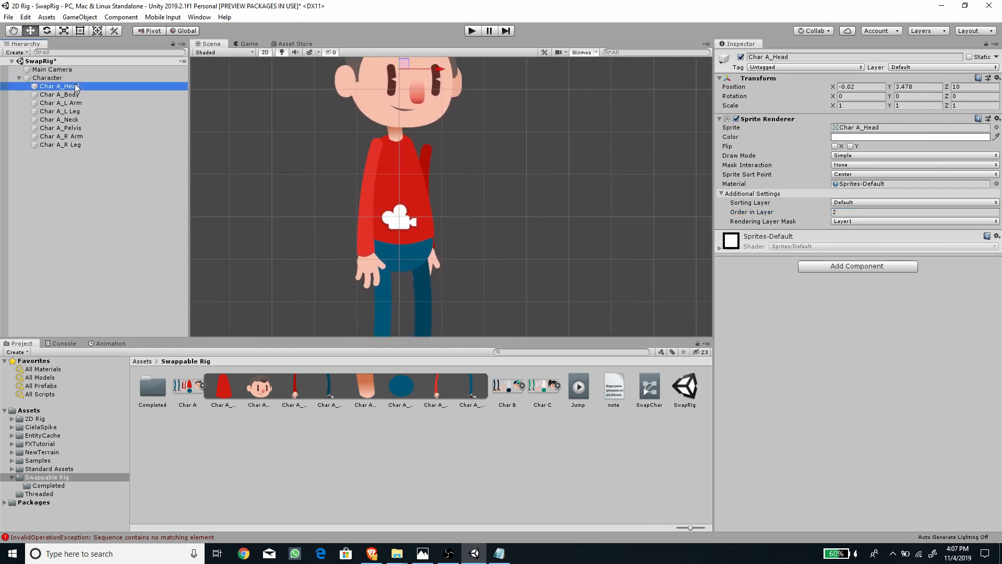
shift+click(76, 145)
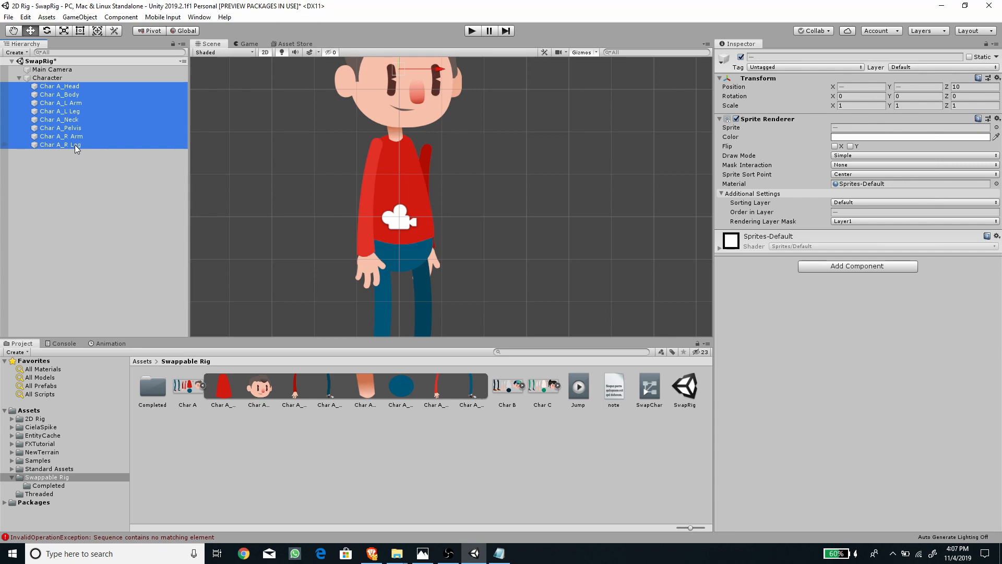
click(814, 269)
text(spri)
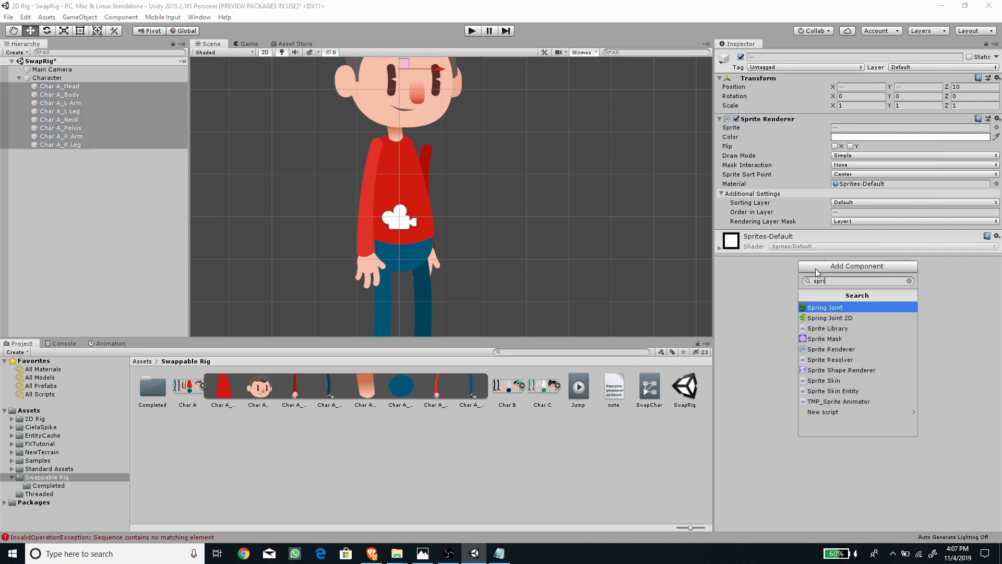
key(Down)
key(Down)
key(Down)
key(Down)
key(Down)
key(Down)
key(Down)
key(Return)
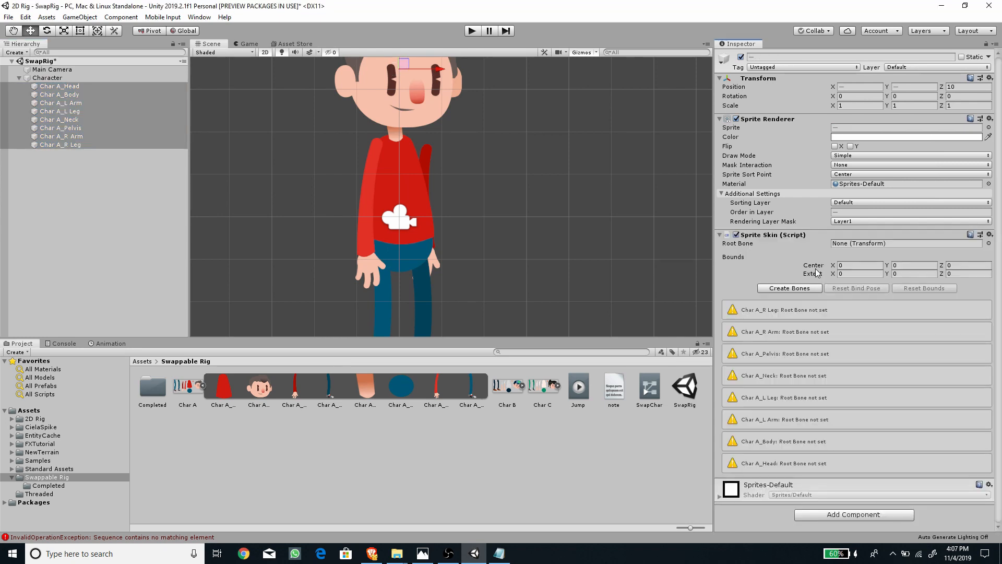
click(786, 288)
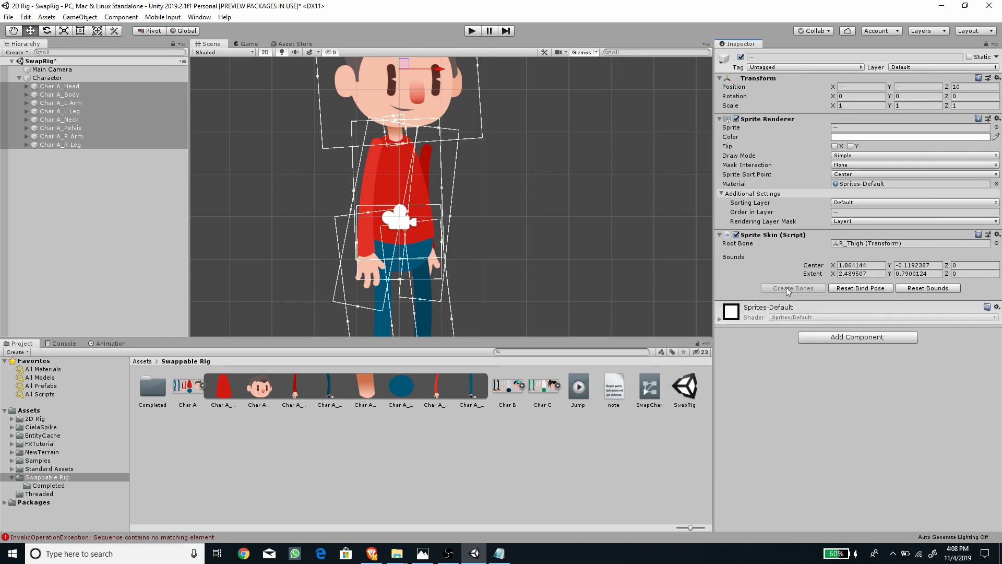
click(65, 166)
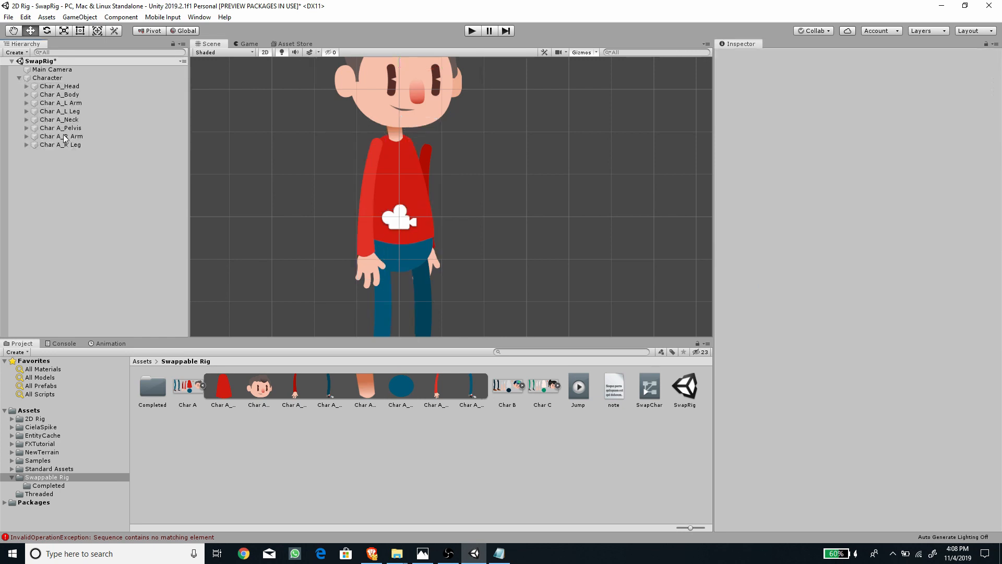
Parent Char A_Head to the Neck bone inside Char A_Neck.
click(59, 86)
scroll(455, 170, down, 2)
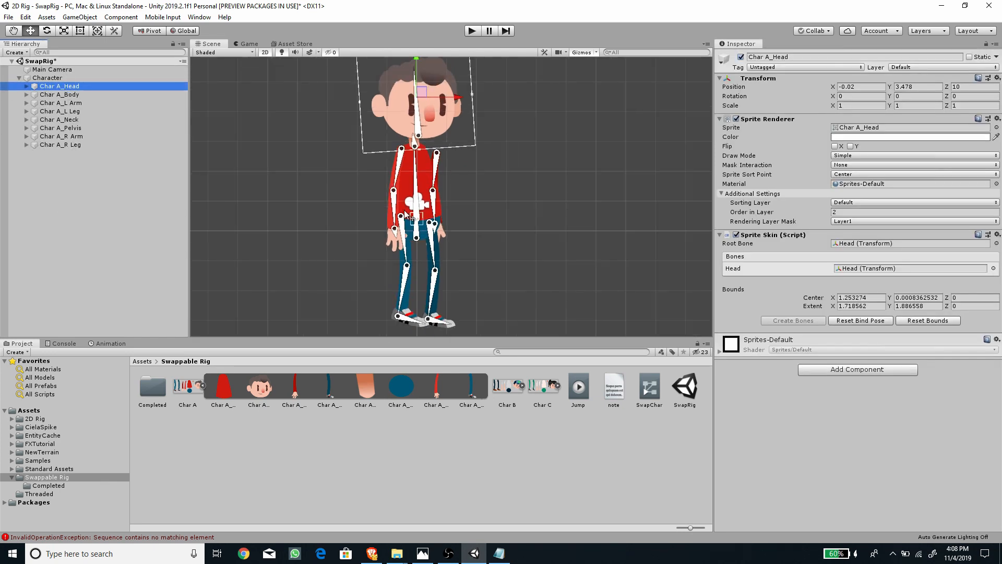
scroll(367, 180, up, 5)
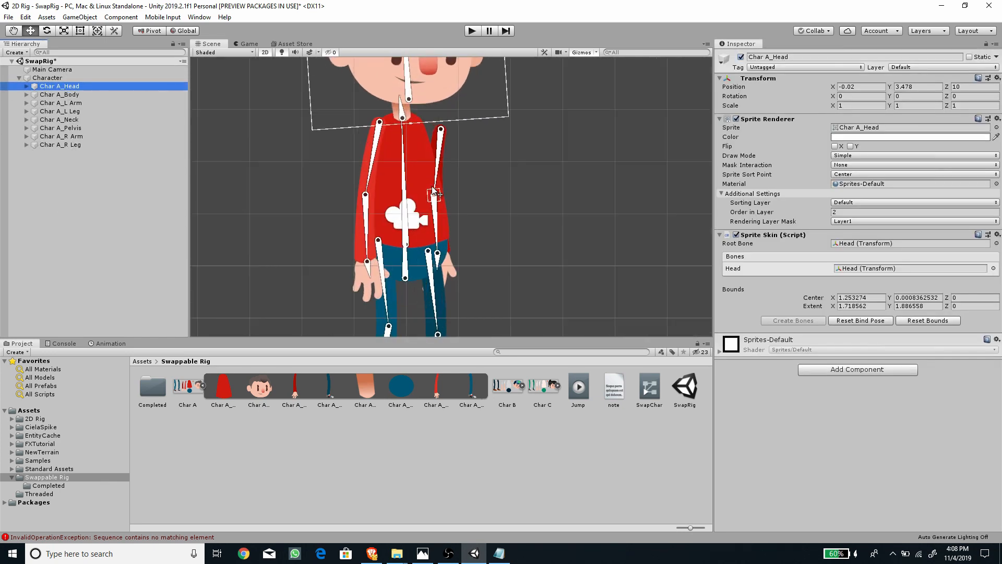
middle_drag(367, 180, 357, 207)
middle_drag(379, 163, 366, 206)
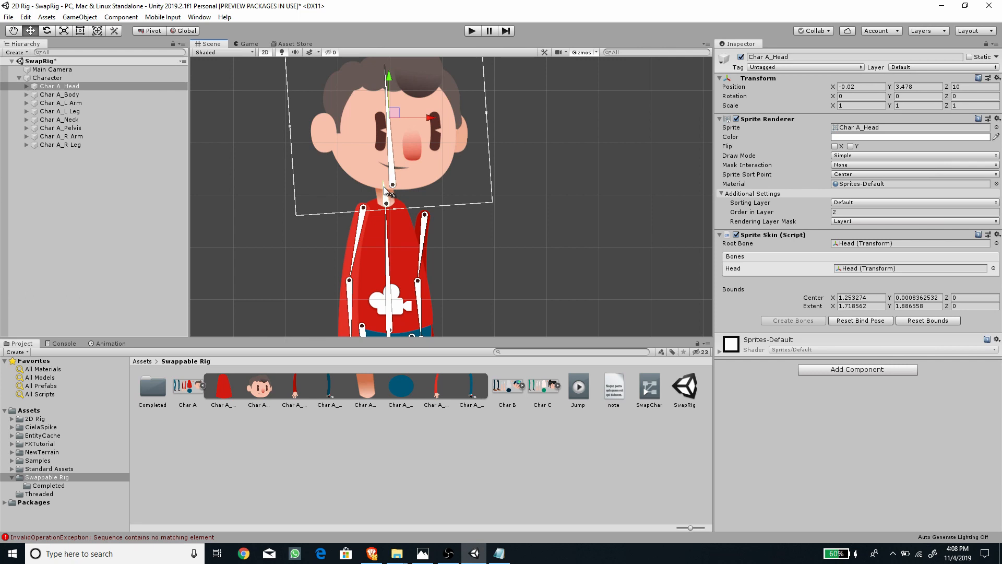
click(26, 120)
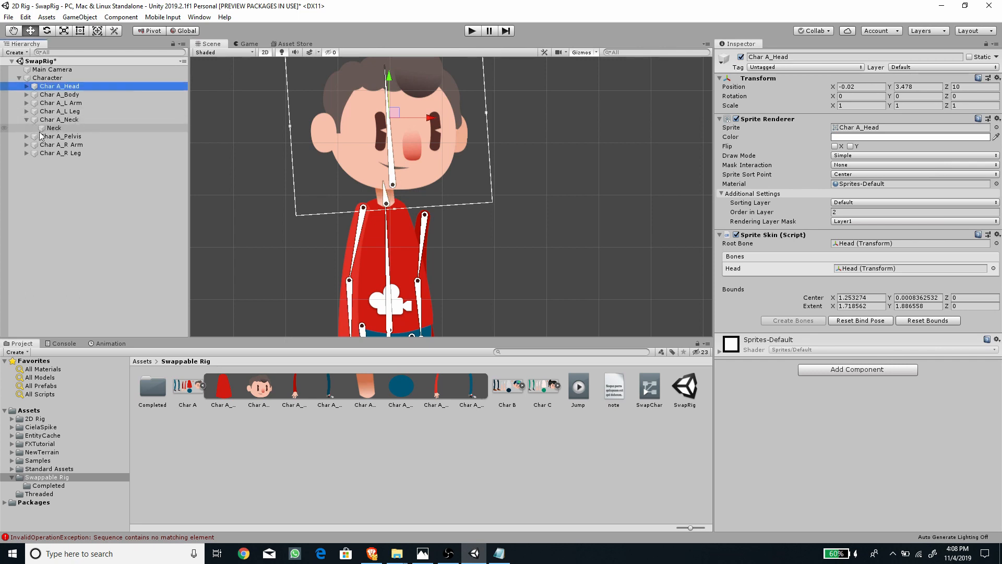
drag(60, 87, 76, 130)
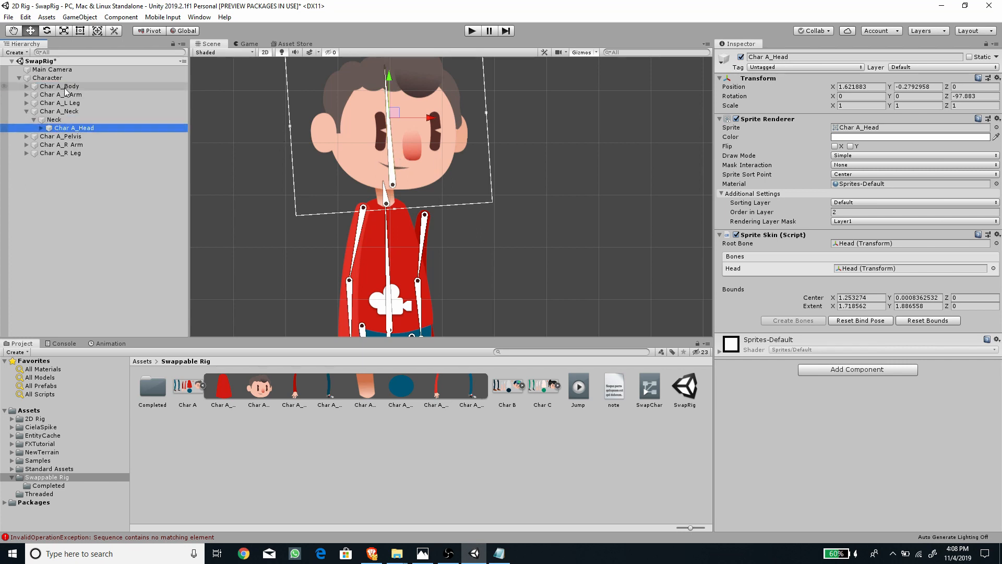
Try a small rotation of the Neck bone to test whether the head follows, and undo it.
click(58, 120)
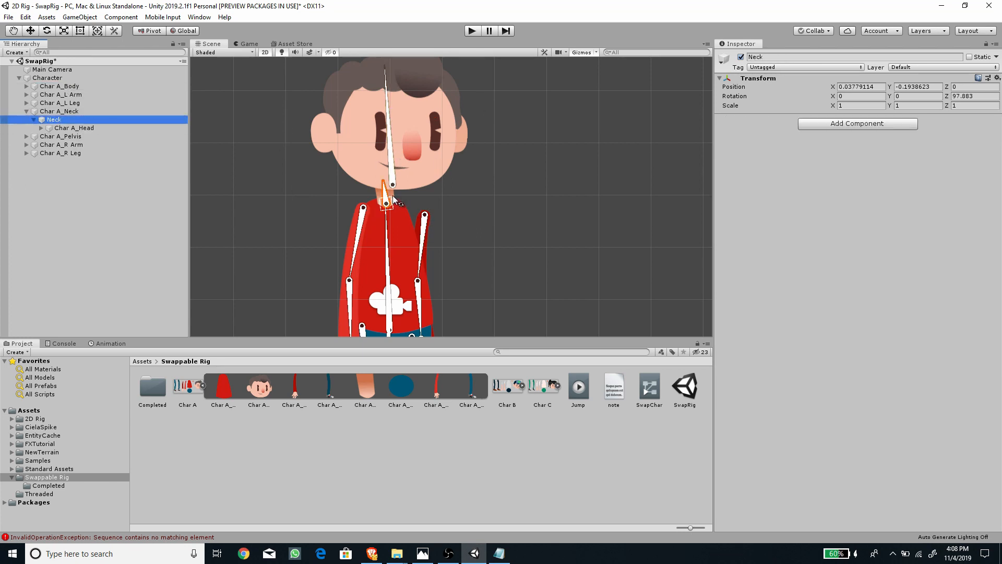
drag(385, 192, 386, 190)
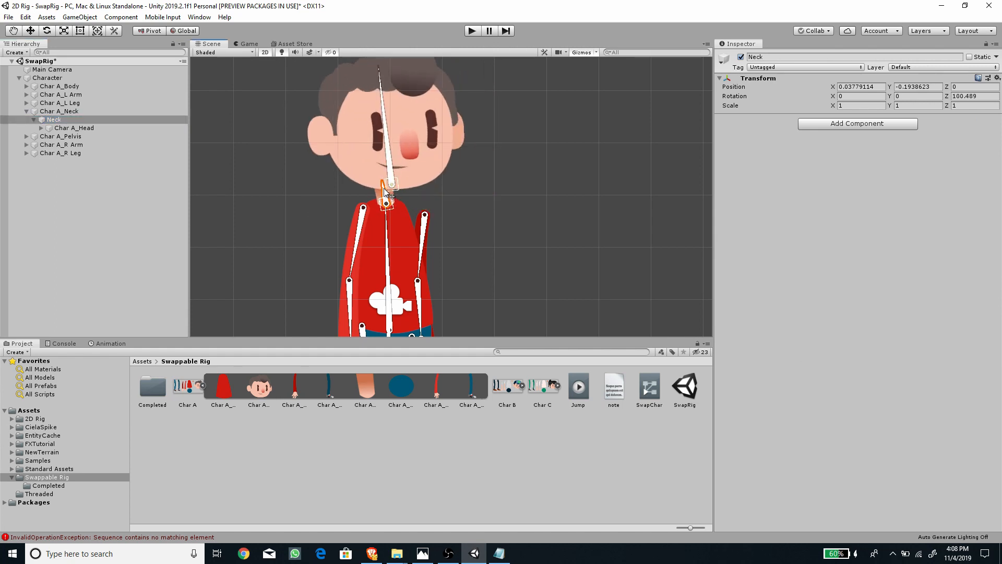
key(ctrl+z)
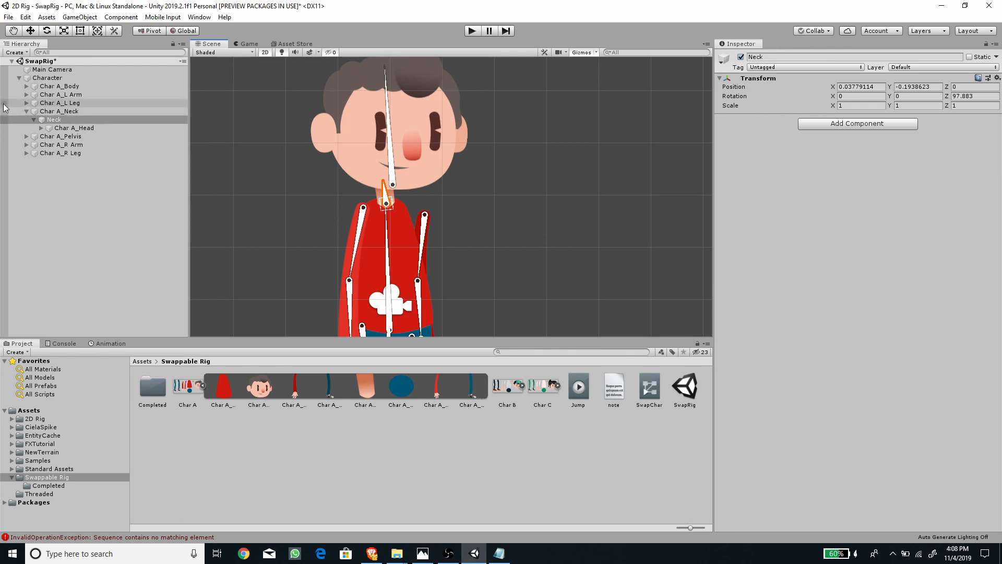
Parent Char A_L Arm and Char A_R Arm to the Body bone inside Char A_Body.
click(26, 86)
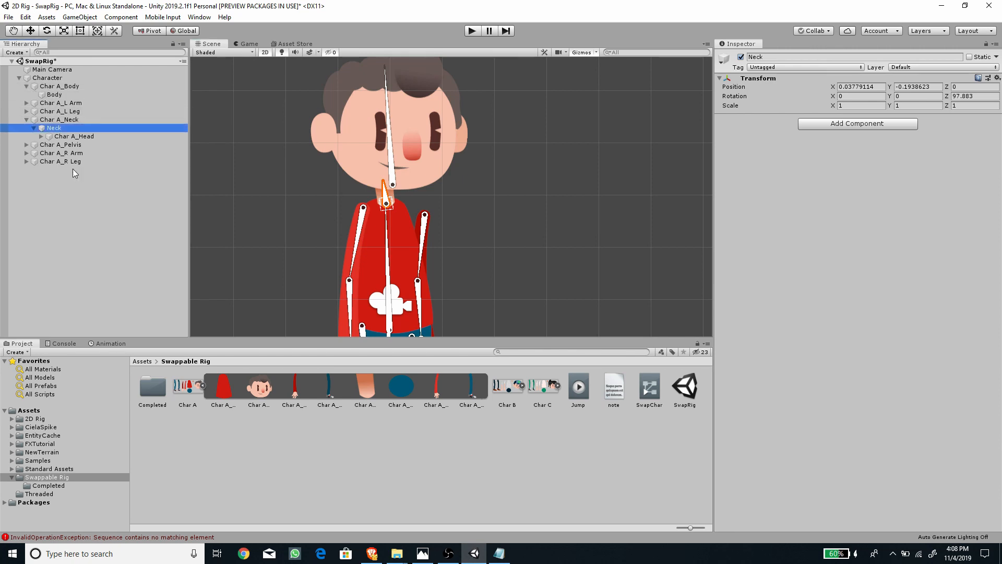
drag(63, 104, 58, 95)
drag(70, 154, 57, 95)
middle_drag(418, 207, 412, 166)
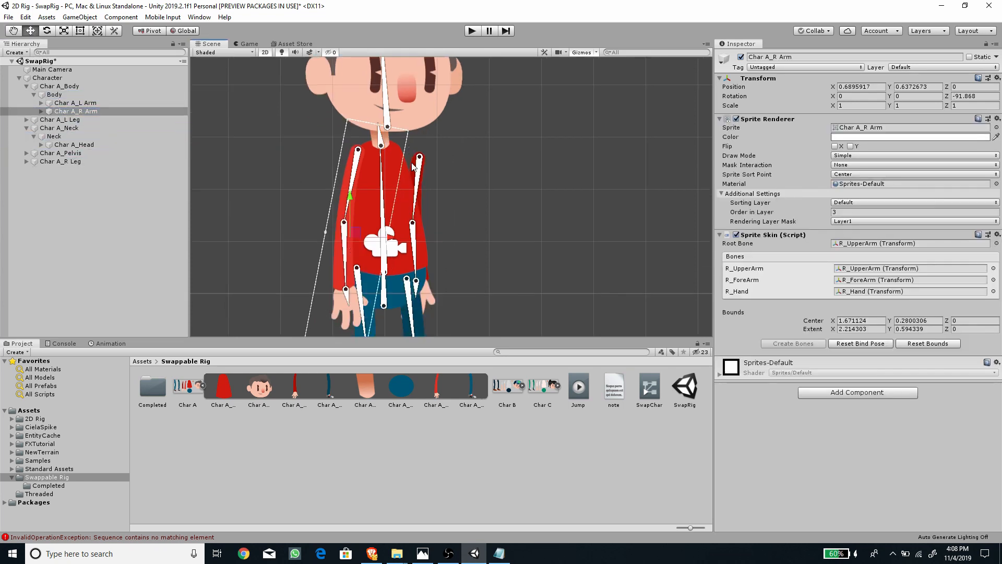
Rotate the R_UpperArm bone outward to about -108° and move Char A_R Arm to about X 0.63, Y 0.63.
drag(355, 167, 348, 172)
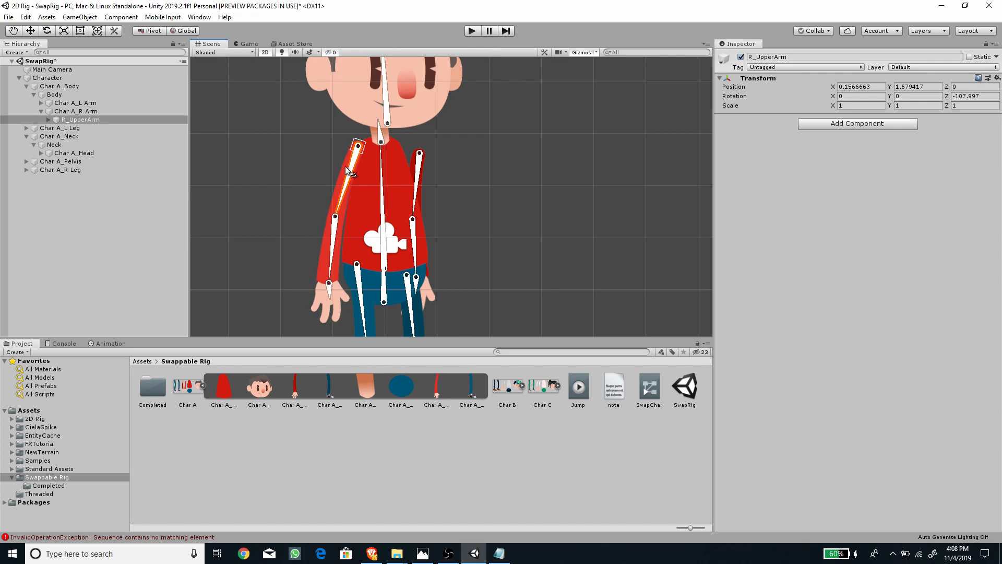
click(76, 111)
drag(358, 230, 359, 233)
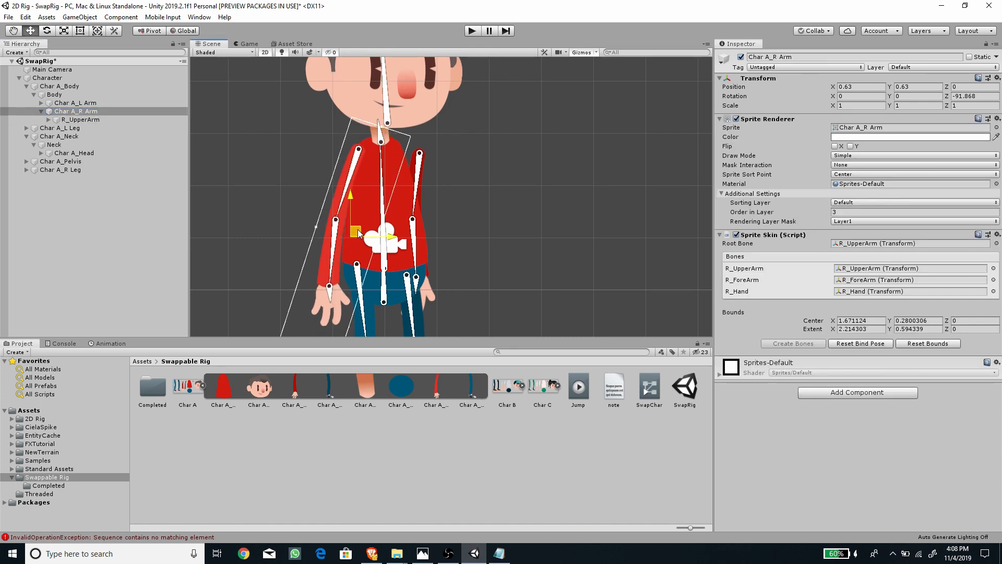
Move the left arm inward to the shoulder and rotate its L_UpperArm bone to about -75.7°.
click(67, 104)
click(41, 112)
click(57, 103)
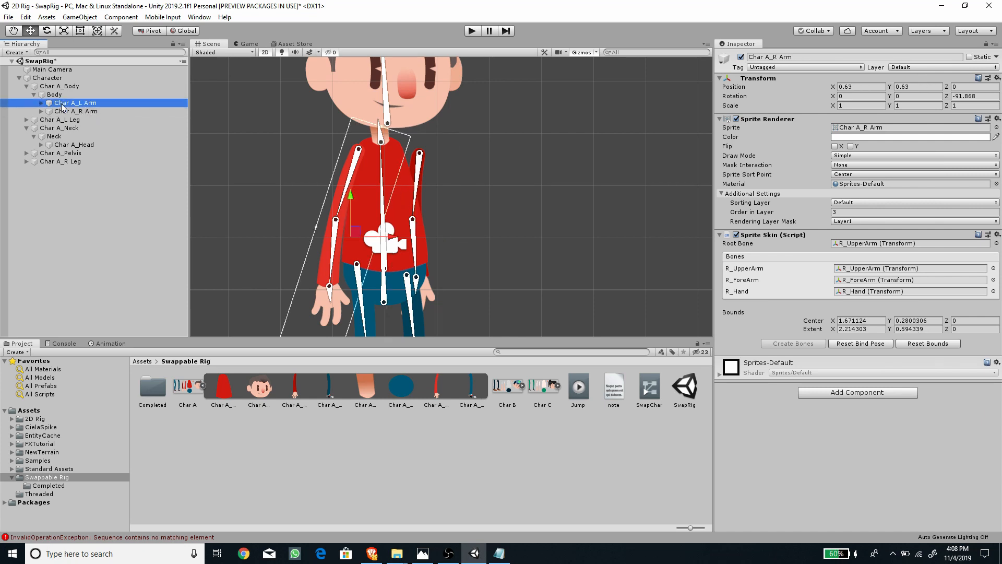
drag(417, 177, 403, 151)
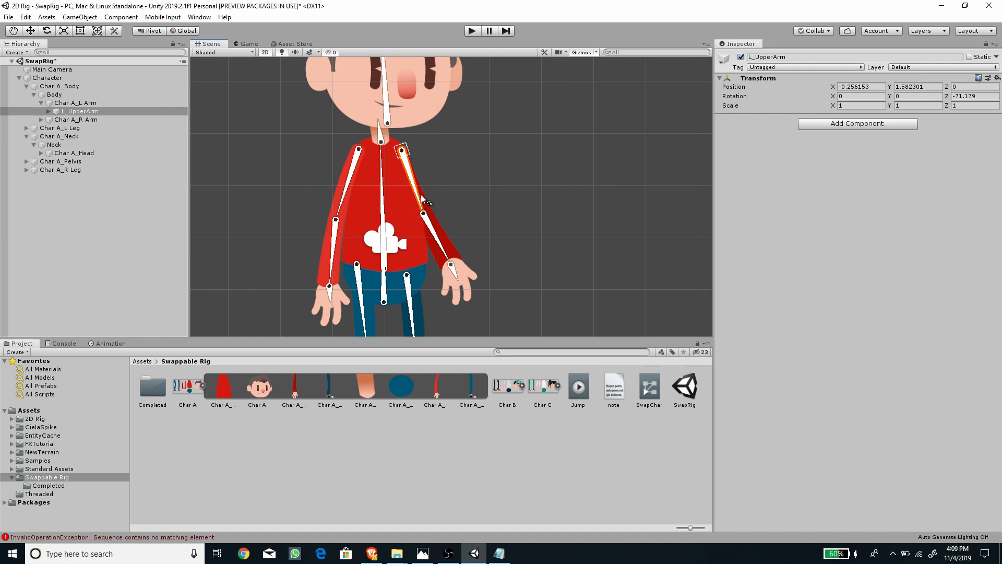
drag(416, 191, 424, 247)
Parent Char A_R Leg and Char A_L Leg to the Pelvis bone inside Char A_Pelvis.
middle_drag(423, 243, 443, 107)
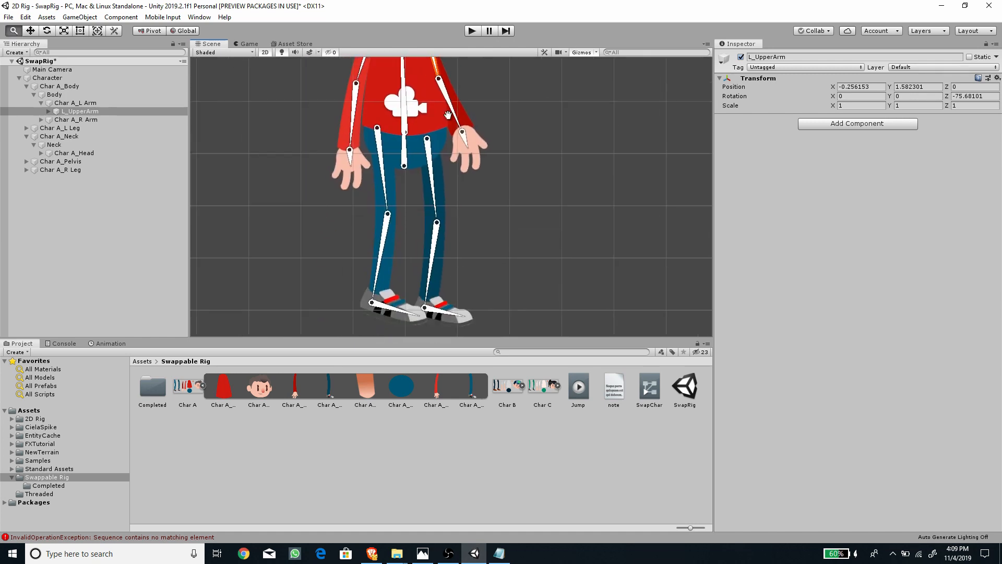
click(382, 153)
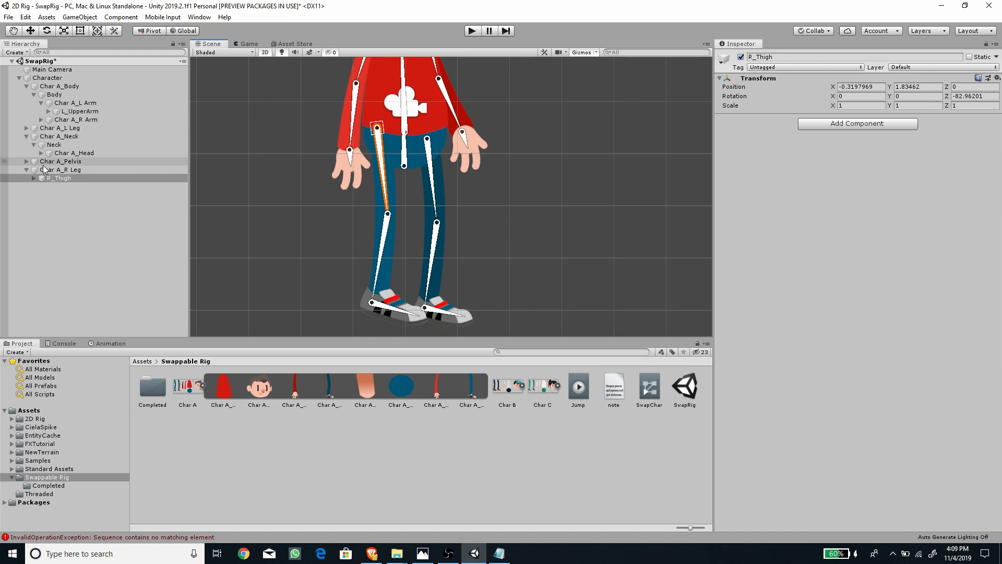
click(60, 171)
click(27, 169)
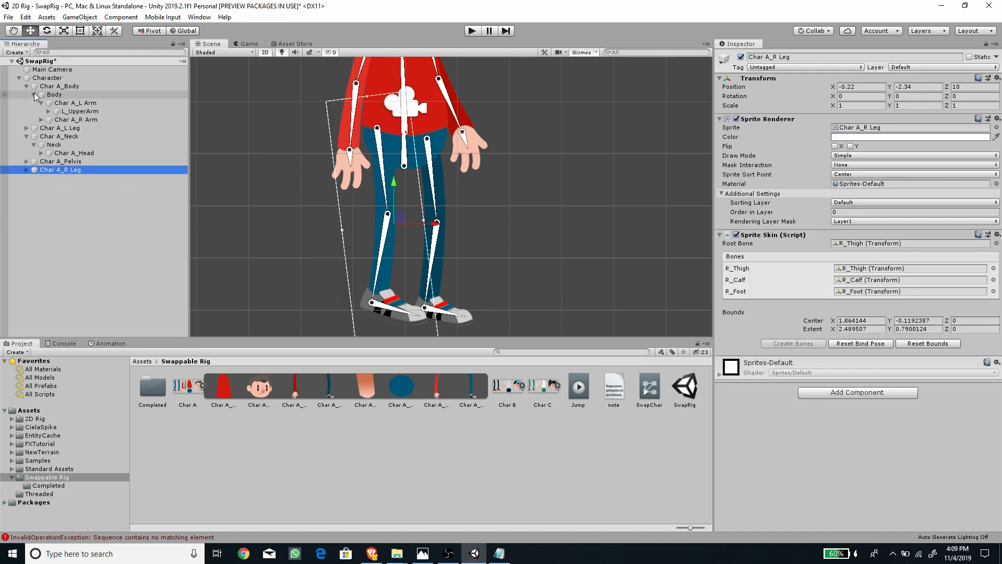
click(27, 162)
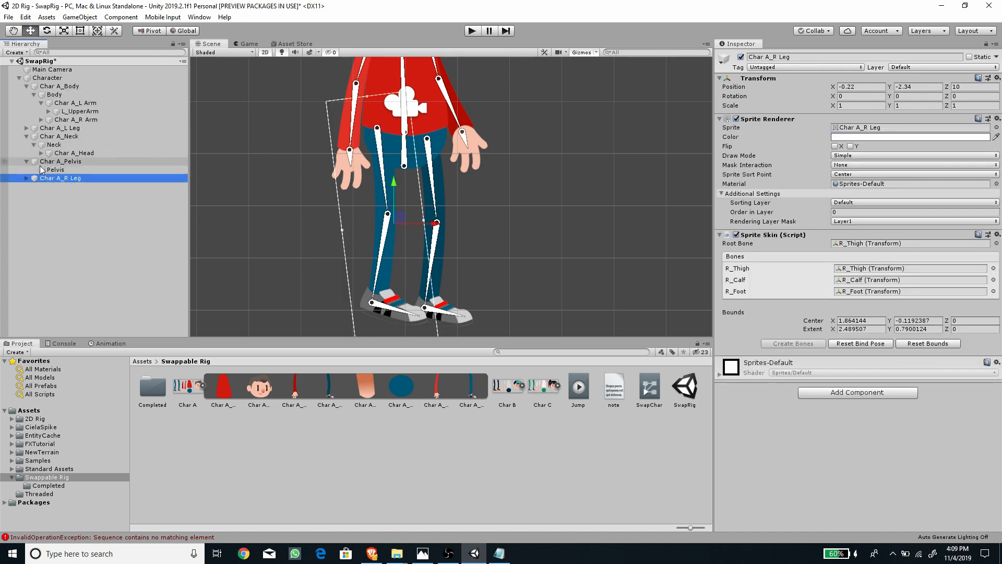
drag(50, 180, 64, 174)
drag(62, 128, 63, 170)
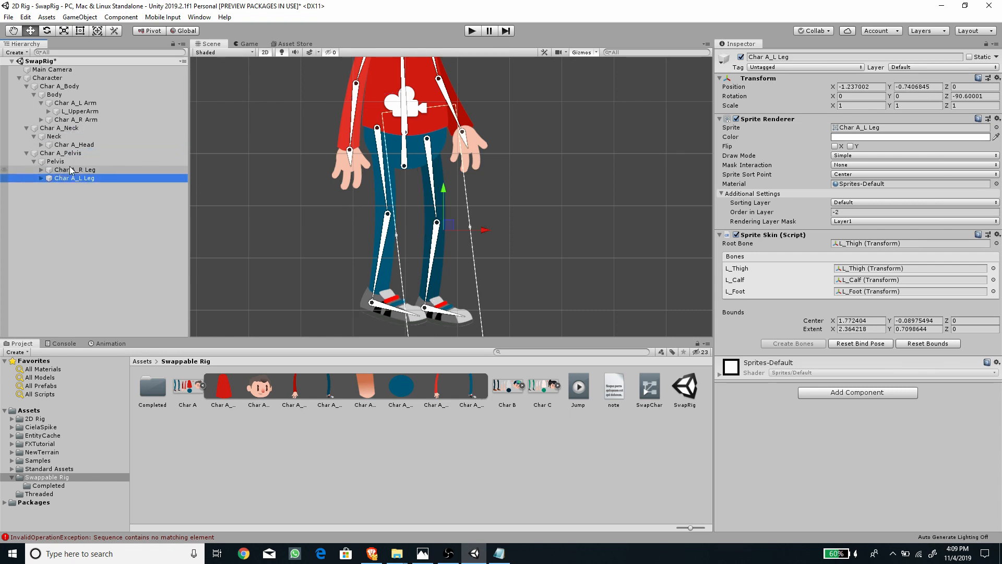
Parent Char A_Neck to the Body bone and Char A_Body to the Pelvis bone.
click(27, 129)
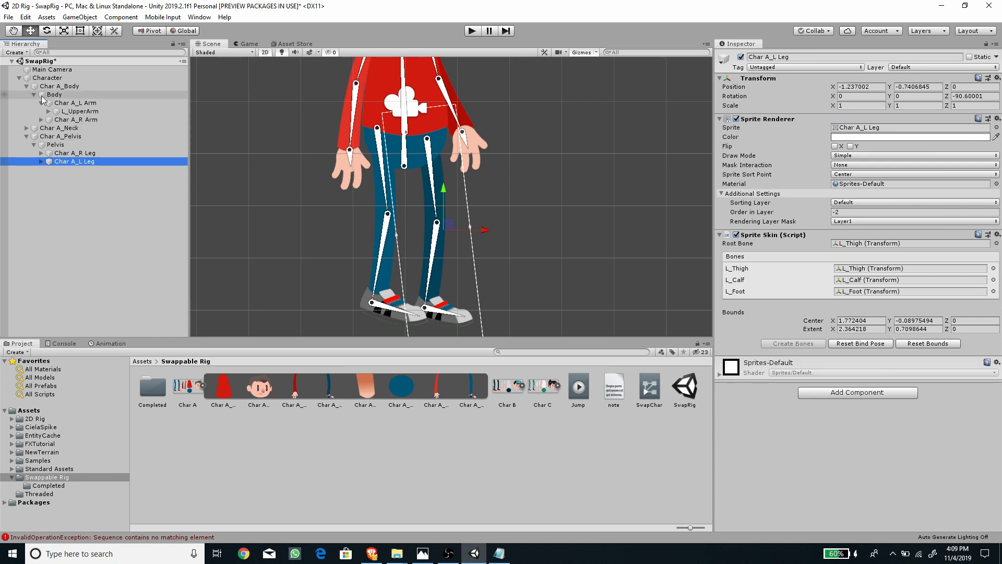
mouse_move(60, 133)
mouse_down()
mouse_move(61, 88)
mouse_move(62, 144)
mouse_up()
Expand the entire Char A_Pelvis hierarchy to review how all parts and bones are nested.
click(24, 86)
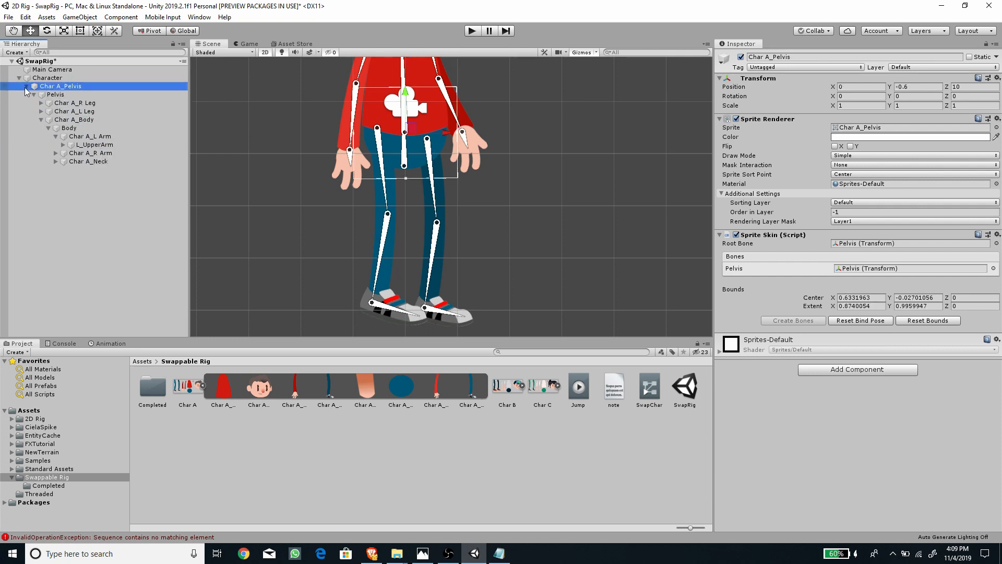
key(alt+Left)
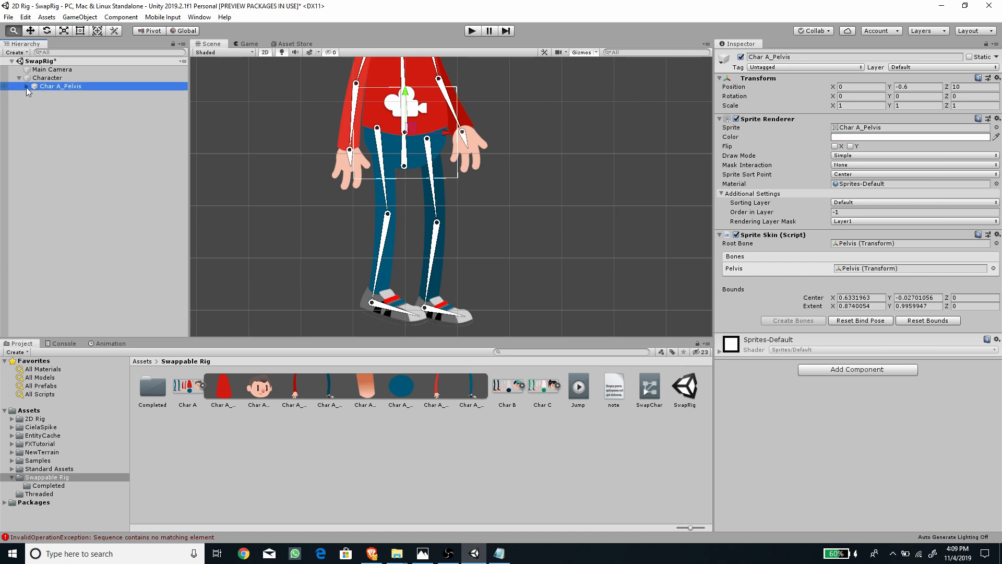
alt+click(26, 87)
click(101, 284)
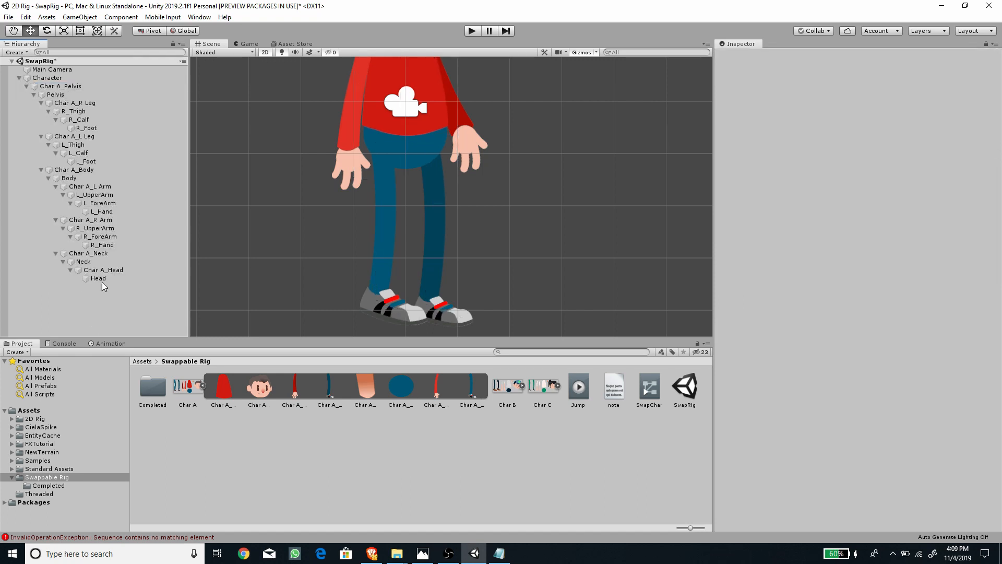
mouse_move(410, 115)
middle_down()
mouse_move(404, 128)
mouse_move(402, 103)
middle_up()
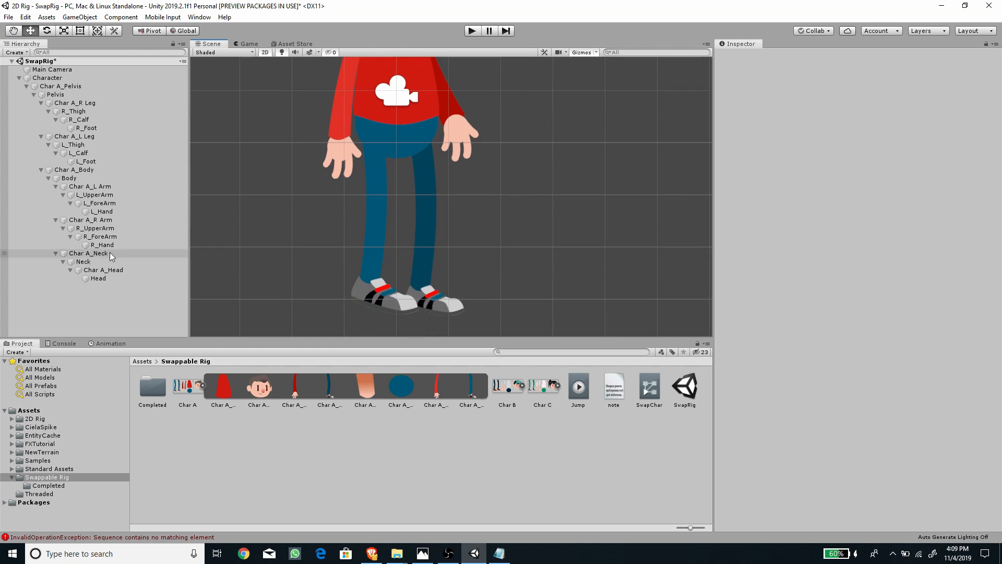
Reposition the Char A legs under the pelvis to level them, and check the whole figure.
click(94, 253)
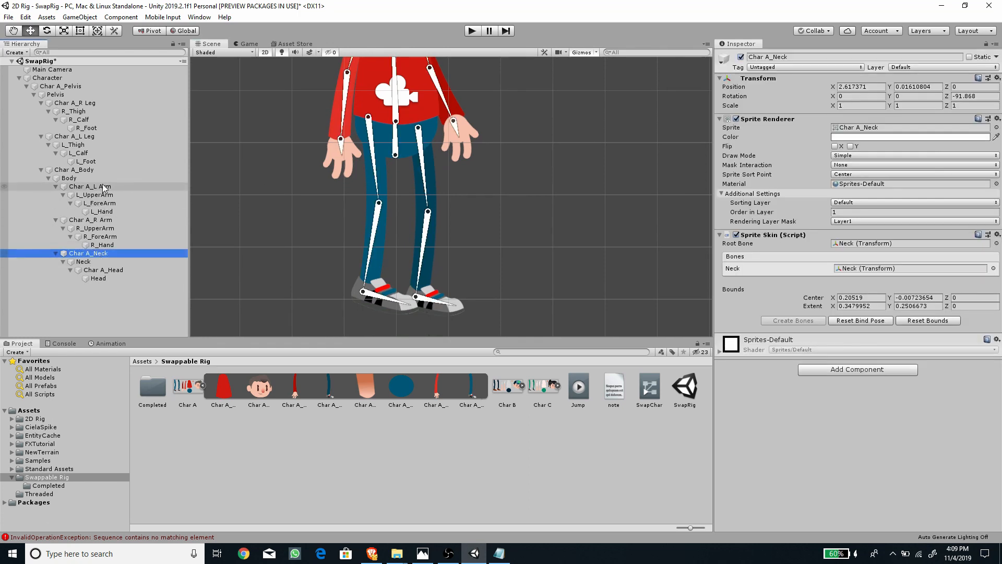
click(74, 136)
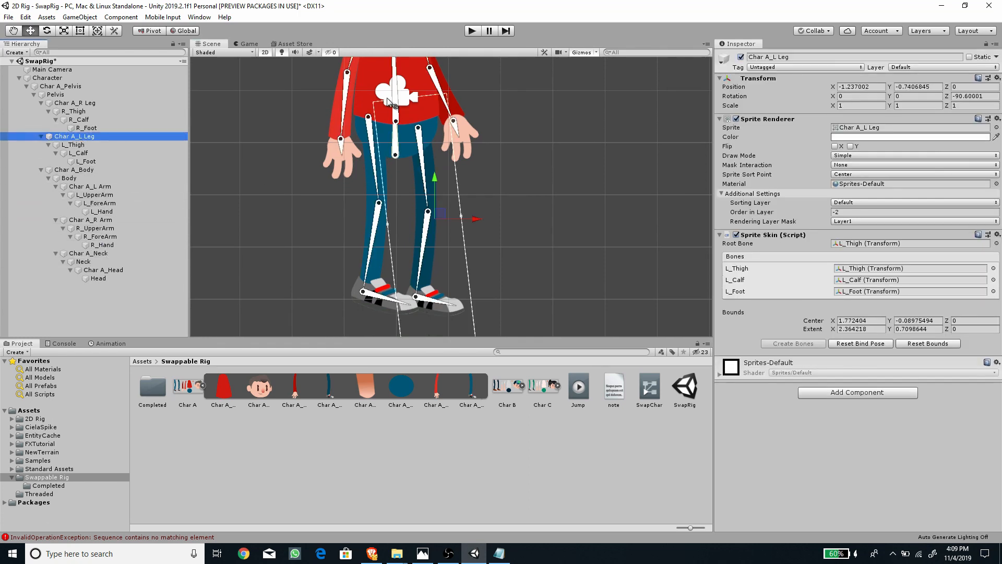
drag(443, 214, 390, 215)
click(73, 103)
scroll(542, 160, down, 3)
click(542, 159)
middle_drag(529, 133, 521, 227)
scroll(523, 274, down, 3)
scroll(522, 235, down, 3)
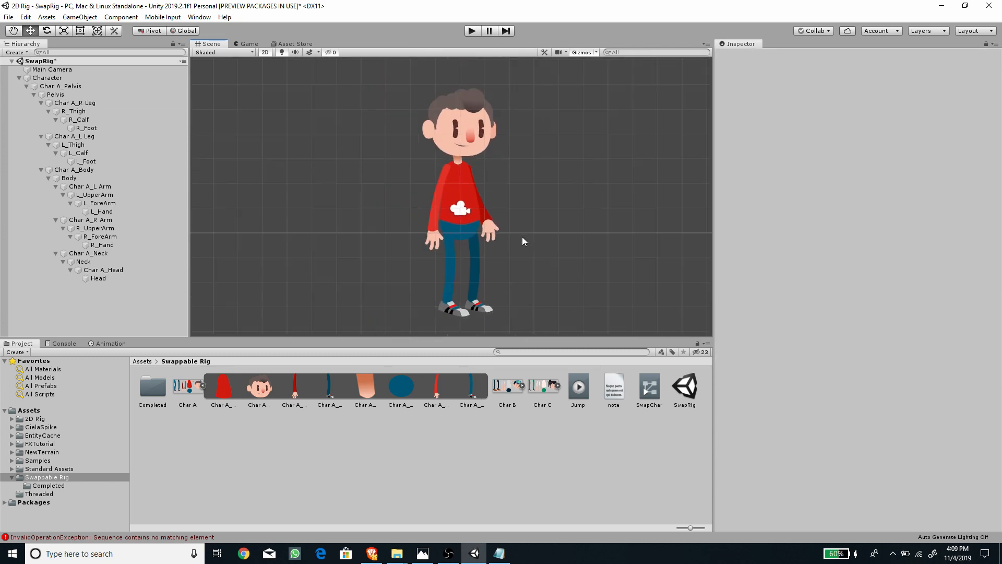
Start adding a component to the Character object.
click(50, 79)
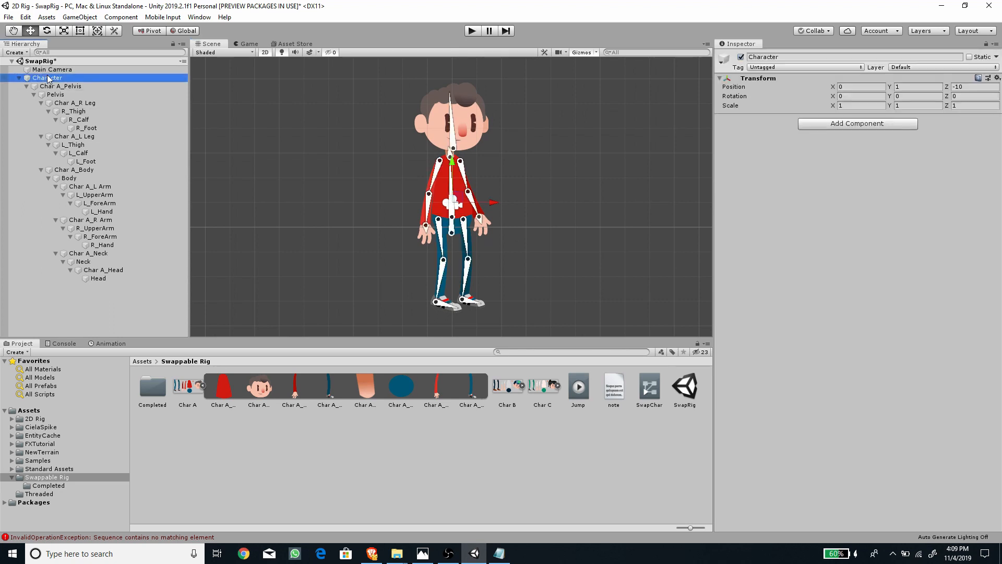
click(813, 124)
text(srpti)
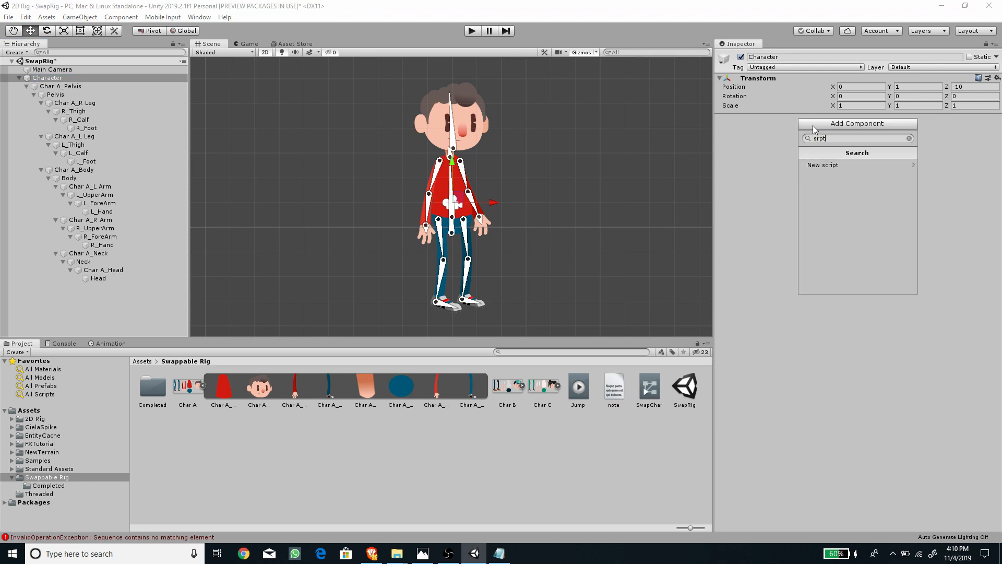
key(BackSpace)
key(BackSpace)
key(BackSpace)
key(BackSpace)
text(pr)
key(Up)
key(Down)
key(Down)
key(Up)
key(BackSpace)
key(BackSpace)
key(BackSpace)
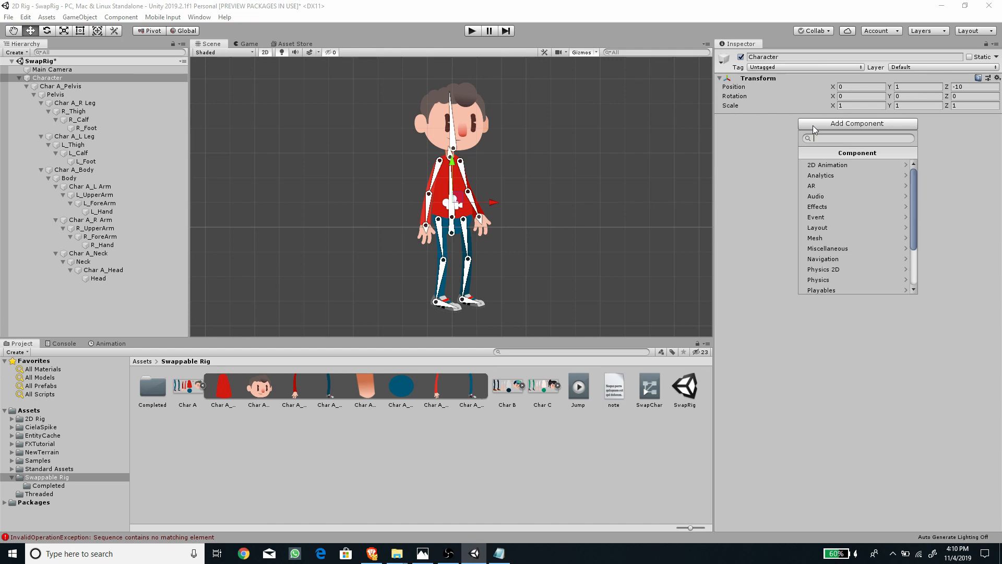
Add an IK Manager 2D component to Character and create a Limb solver in its IK Solvers list.
text(ik)
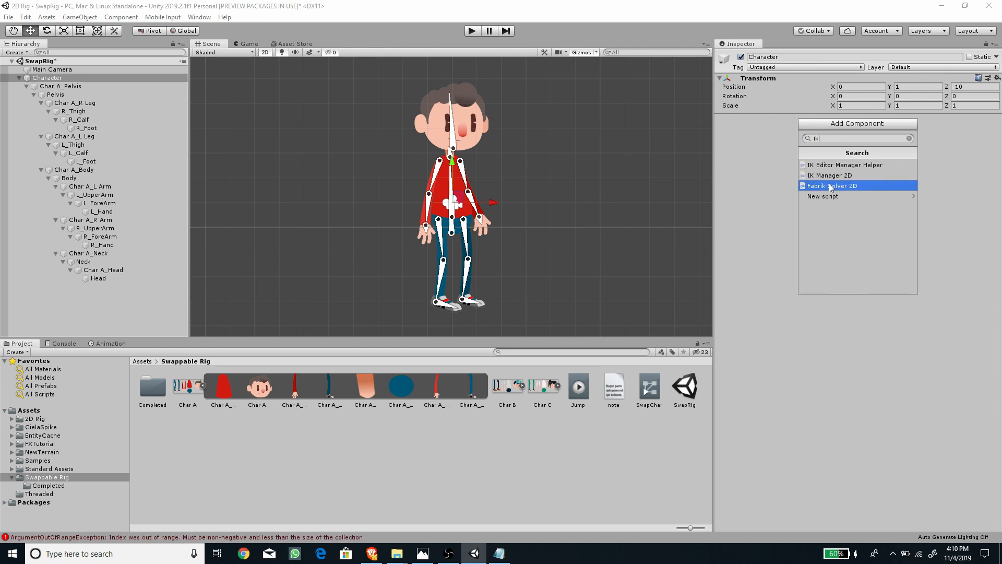
click(832, 177)
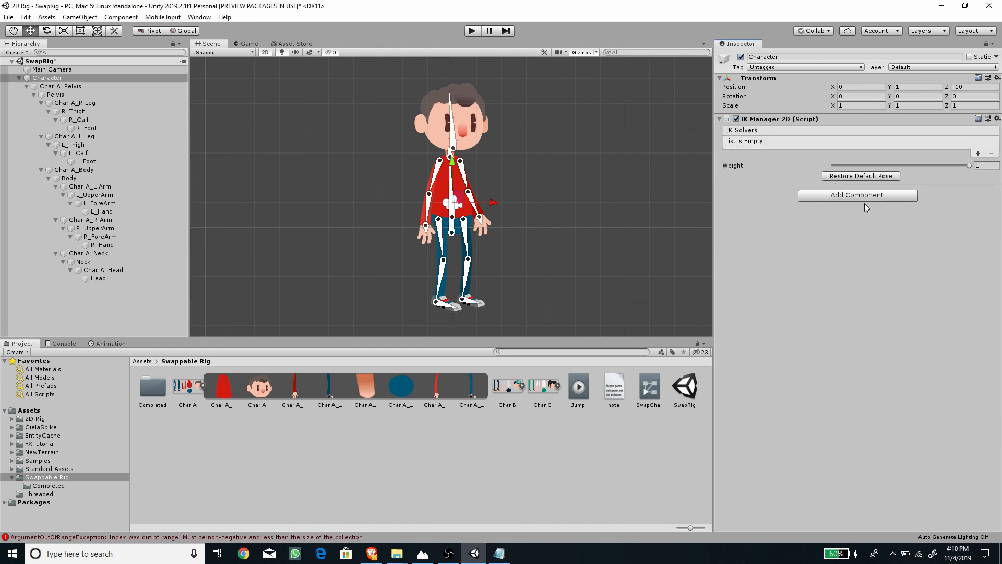
click(979, 153)
click(962, 186)
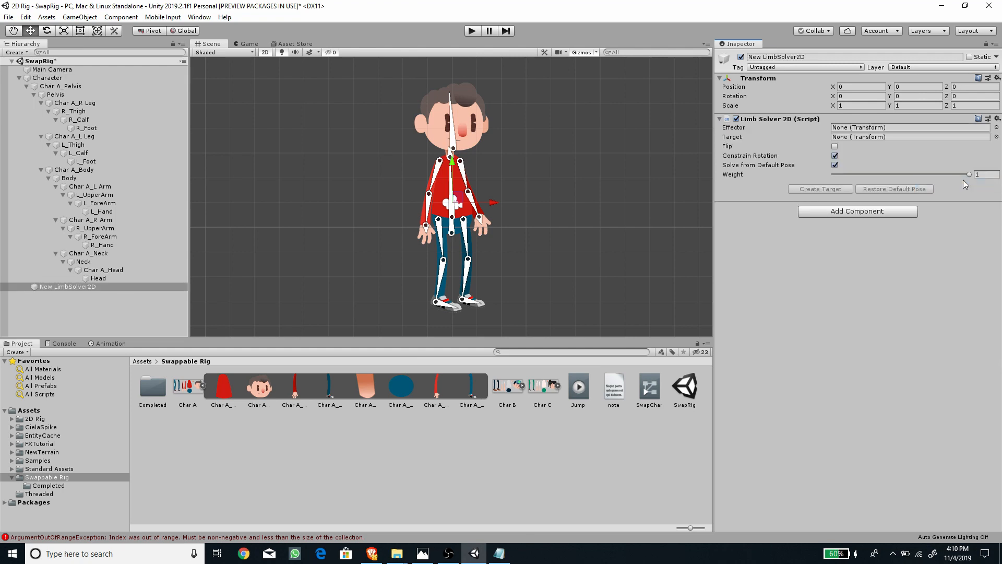
Move the new limb solver onto the R_Hand wrist at about X -1.06, Y -1.05 and rename it R Hand IK.
scroll(425, 255, up, 5)
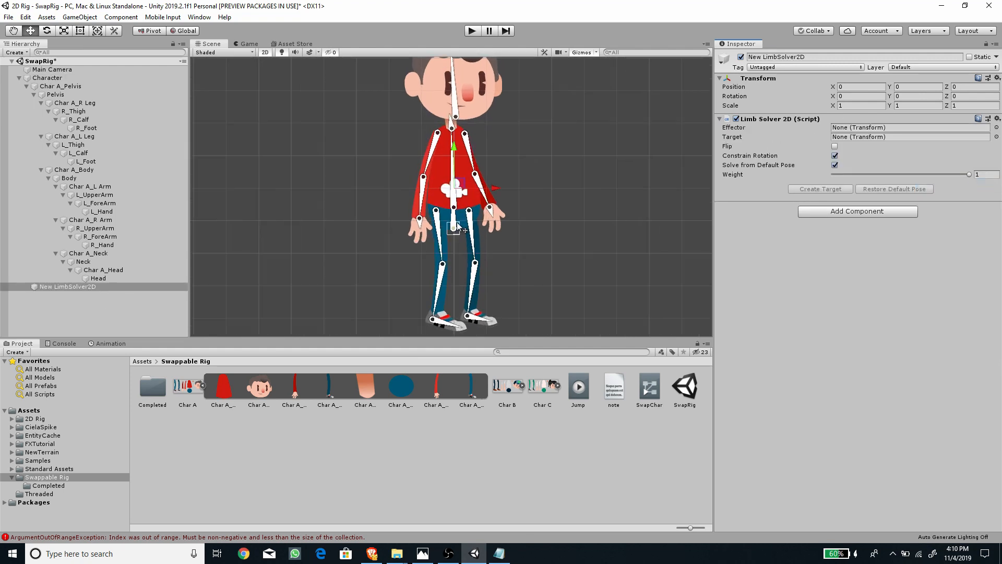
drag(454, 181, 418, 221)
click(808, 58)
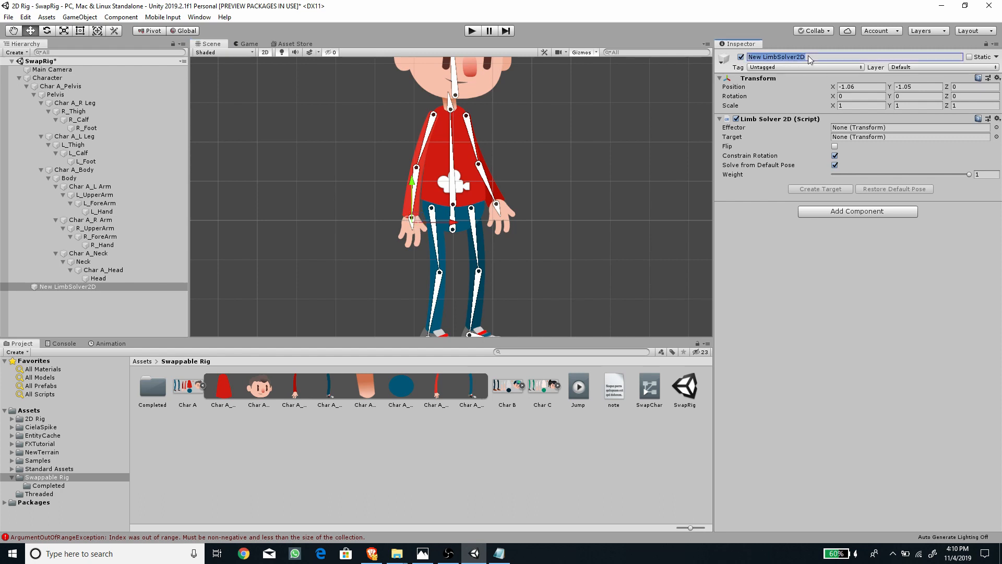
text(R Hand IK)
key(Return)
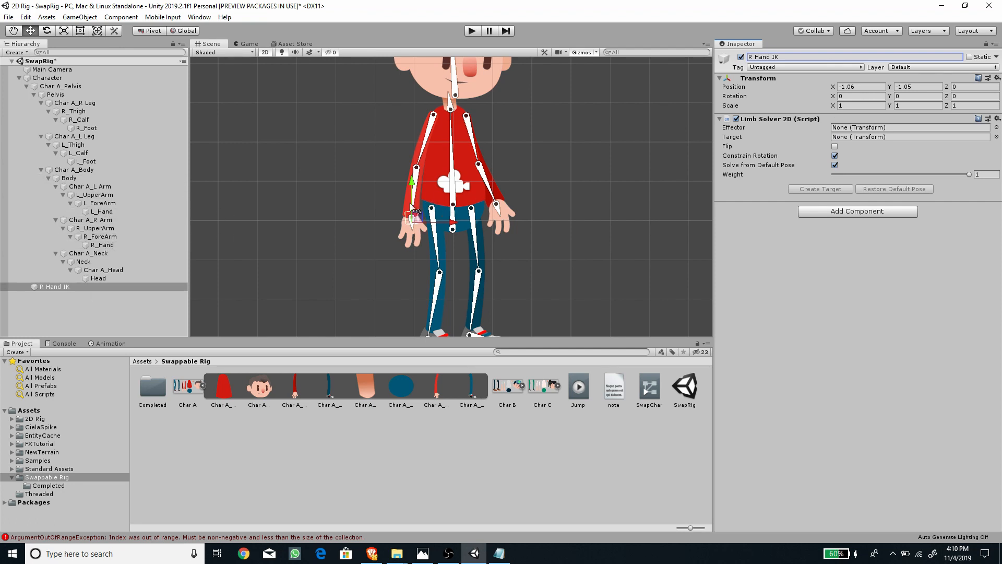
Assign R_Hand as the effector of R Hand IK, create its target, and enable Flip to correct the elbow bend.
drag(106, 247, 838, 127)
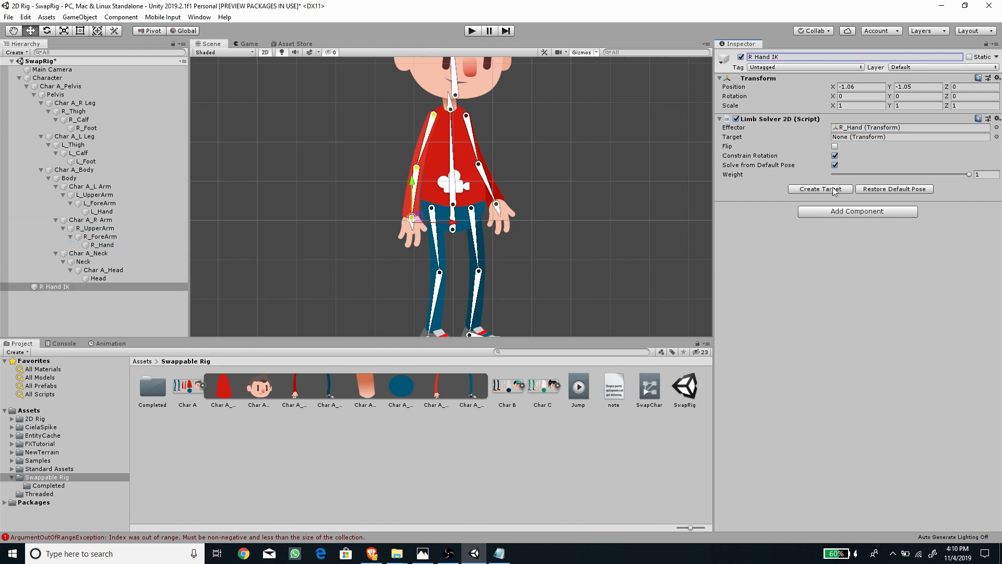
click(834, 190)
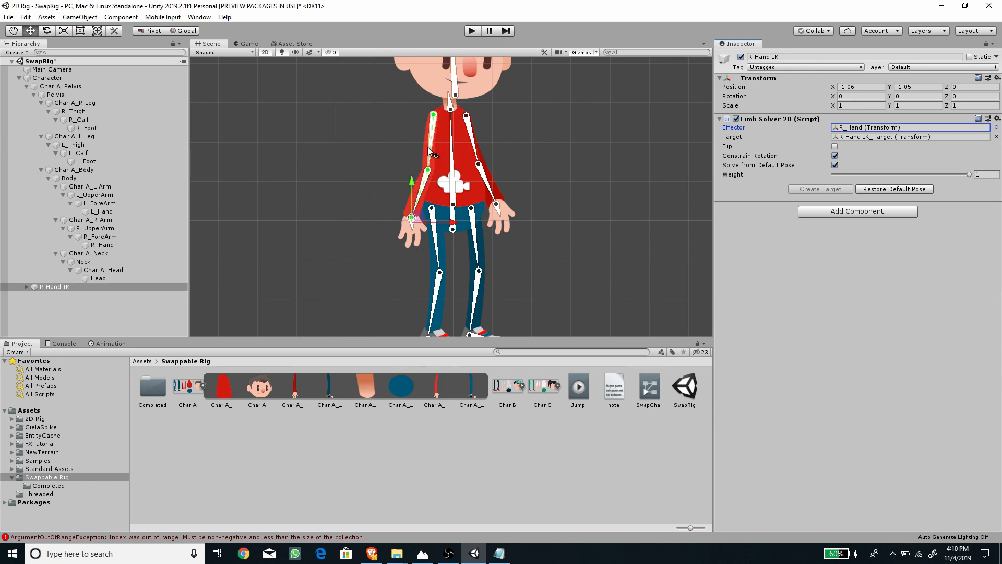
click(835, 148)
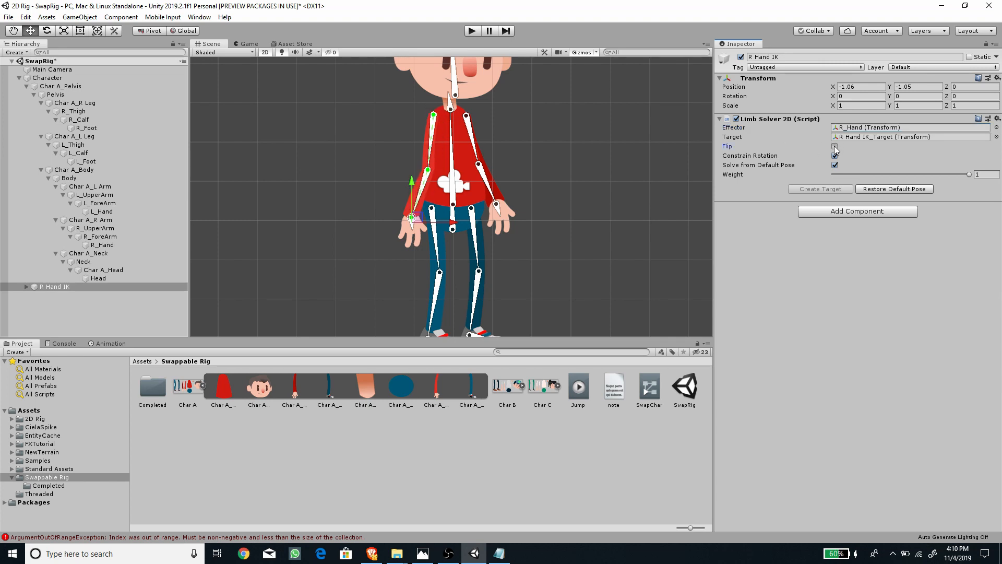
click(834, 147)
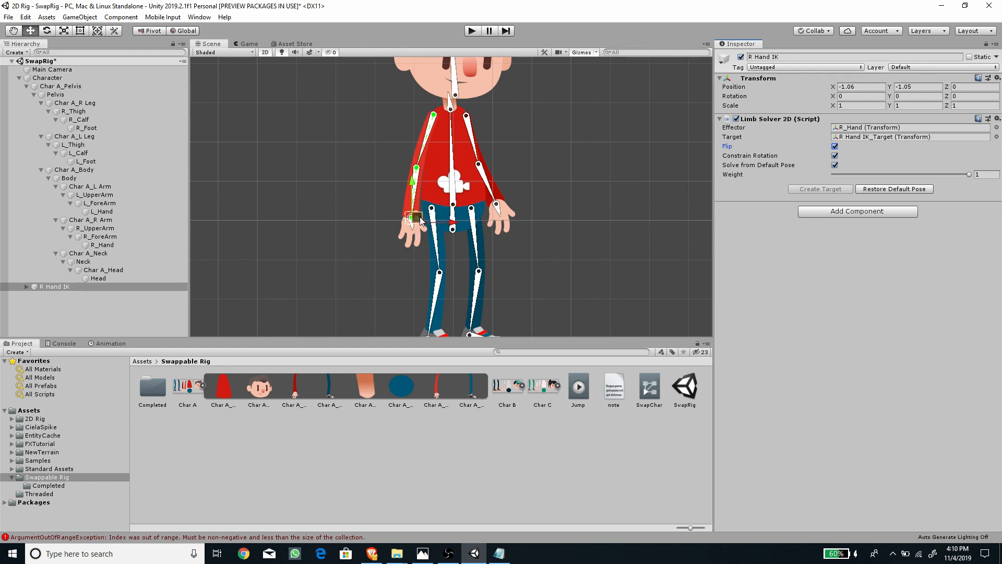
drag(429, 211, 413, 224)
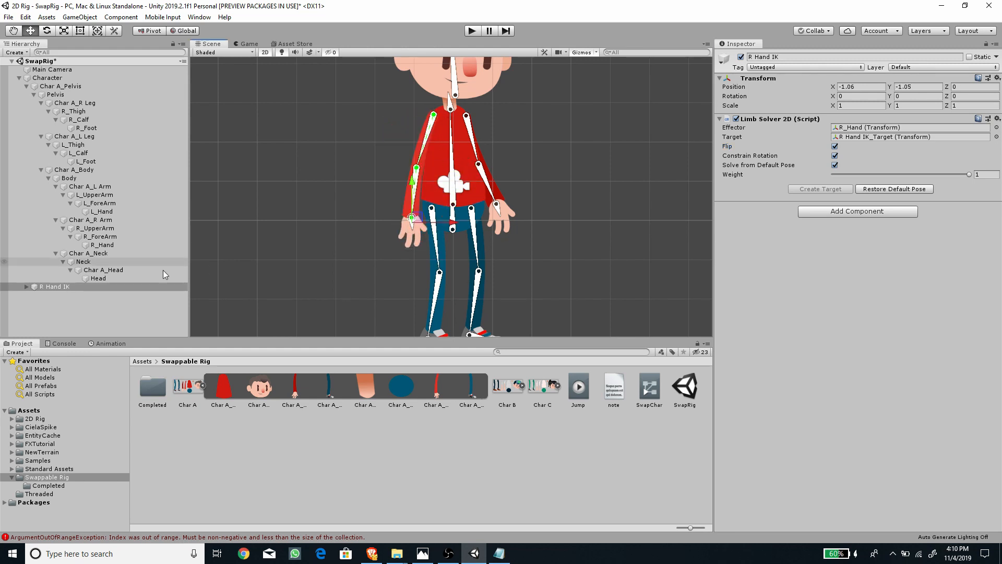
Add Limb solvers L Hand IK, L Foot IK and R Foot IK to Character's IK Manager, each with its matching effector and target.
click(47, 77)
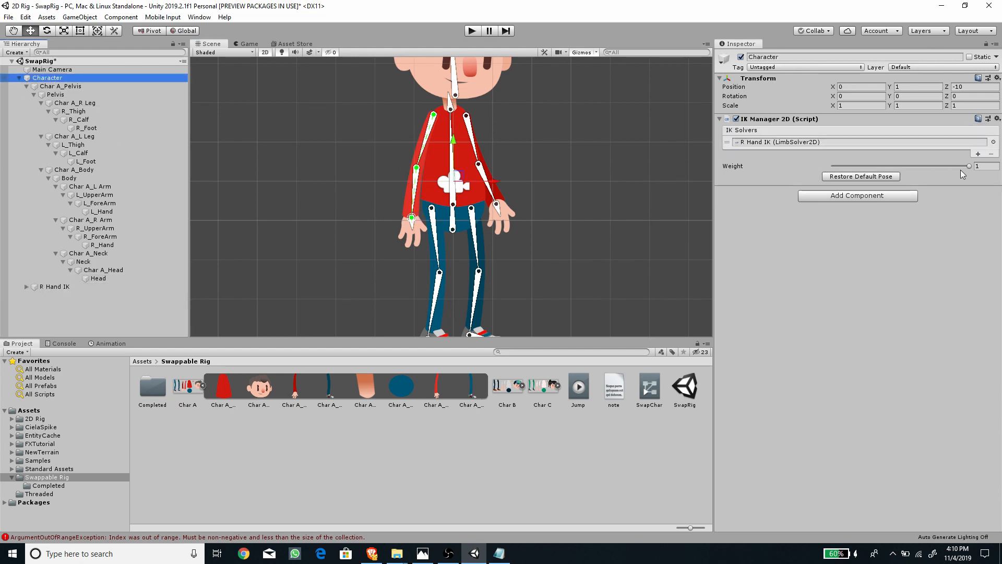
click(979, 155)
click(934, 183)
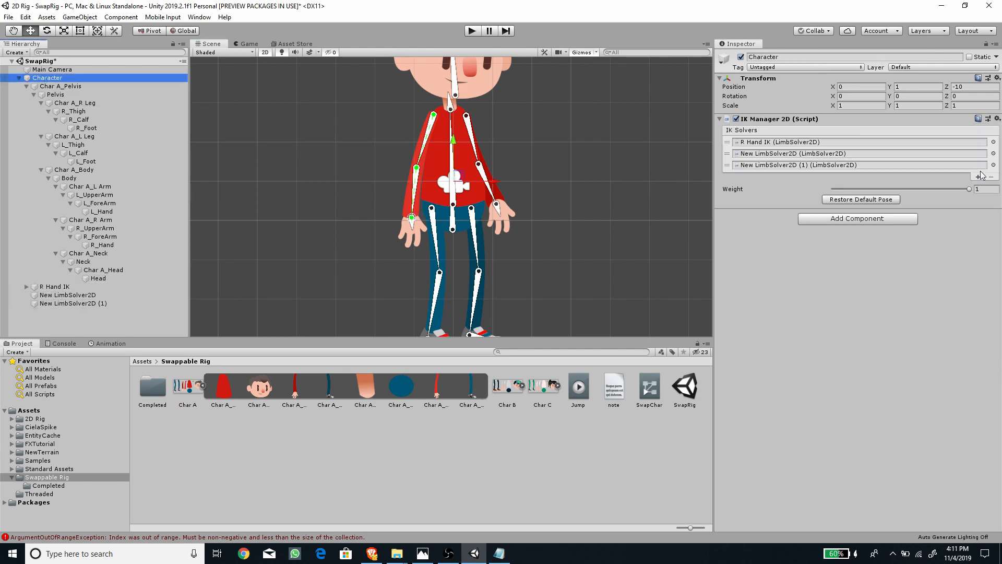
text(L Hand IK)
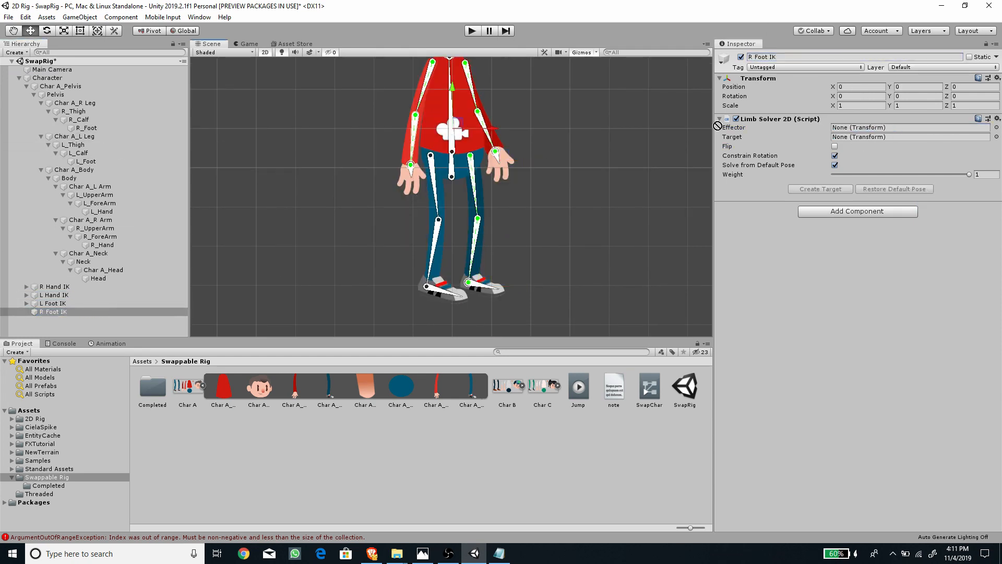
click(837, 189)
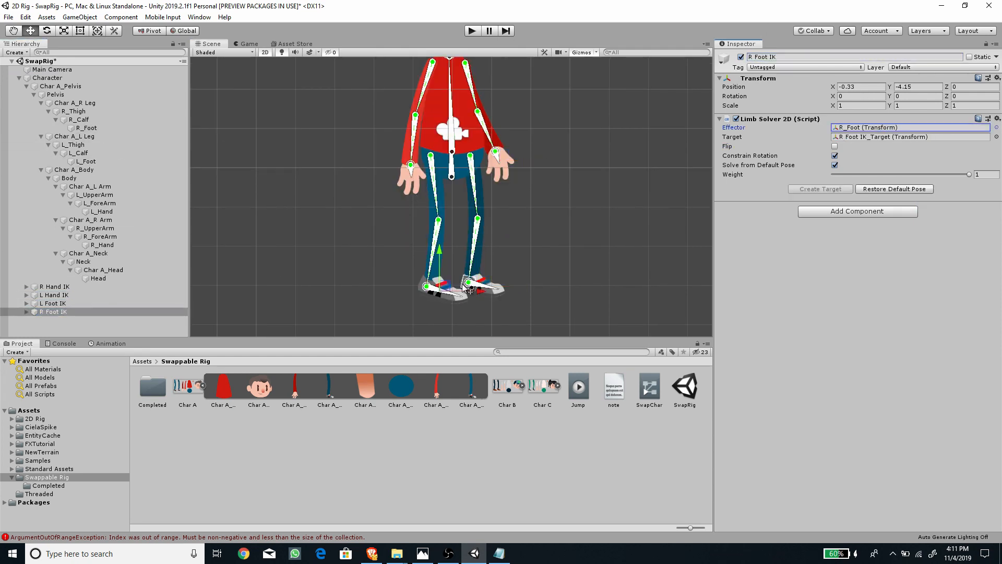
Test the leg IK by moving the right foot solver and the Pelvis bone, undoing the movement.
drag(454, 275, 435, 250)
key(ctrl+z)
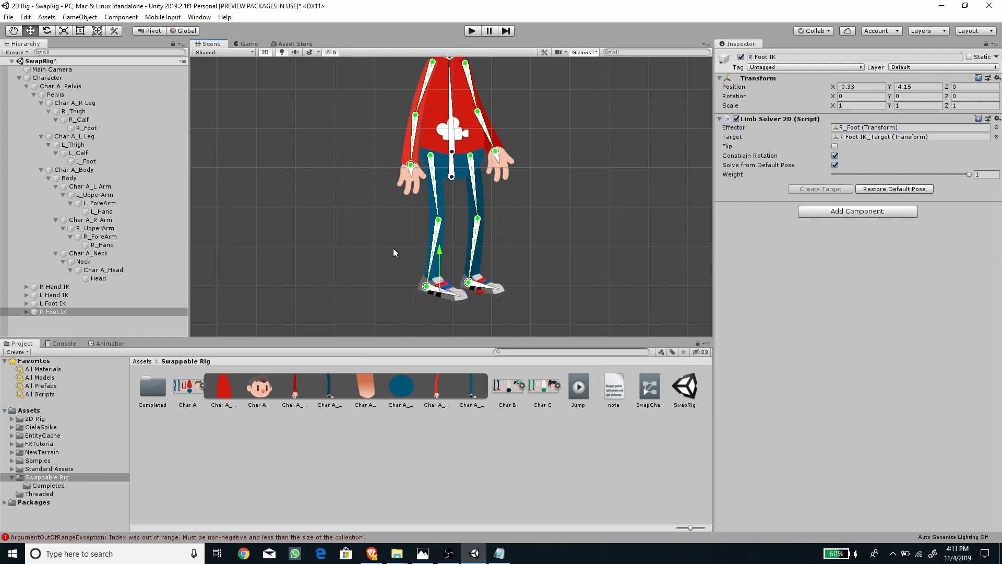
click(55, 94)
mouse_move(452, 170)
mouse_down()
mouse_move(458, 200)
mouse_move(459, 166)
mouse_move(459, 194)
mouse_move(452, 179)
mouse_up()
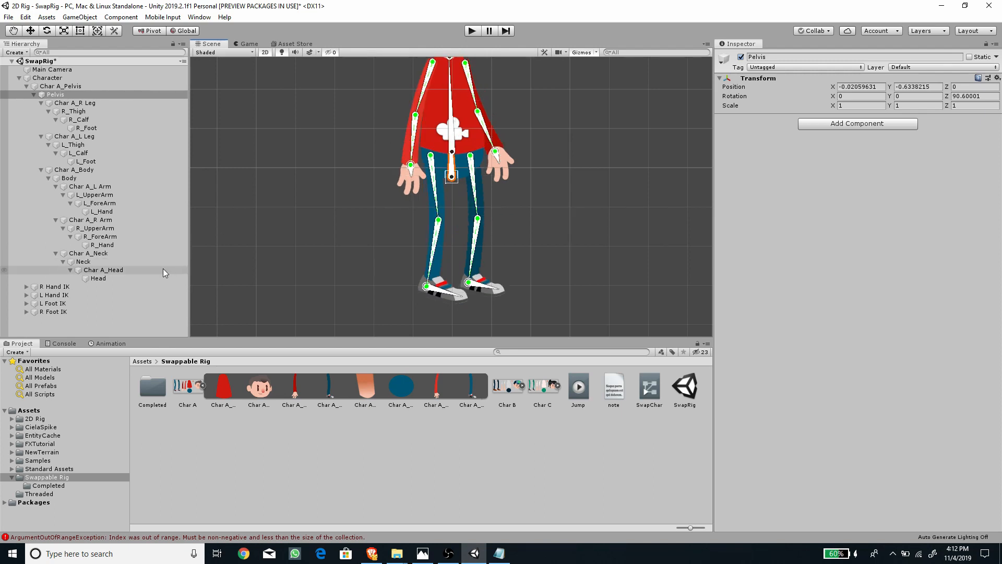
Give all four hand and foot IK objects a blue label icon so they can be picked in the scene.
click(85, 288)
shift+click(61, 312)
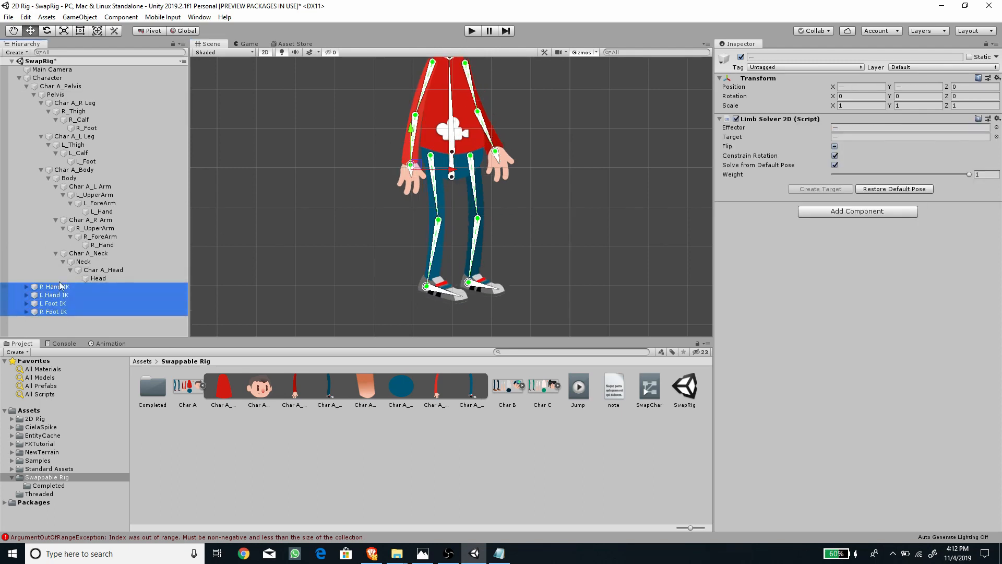
click(725, 59)
click(748, 83)
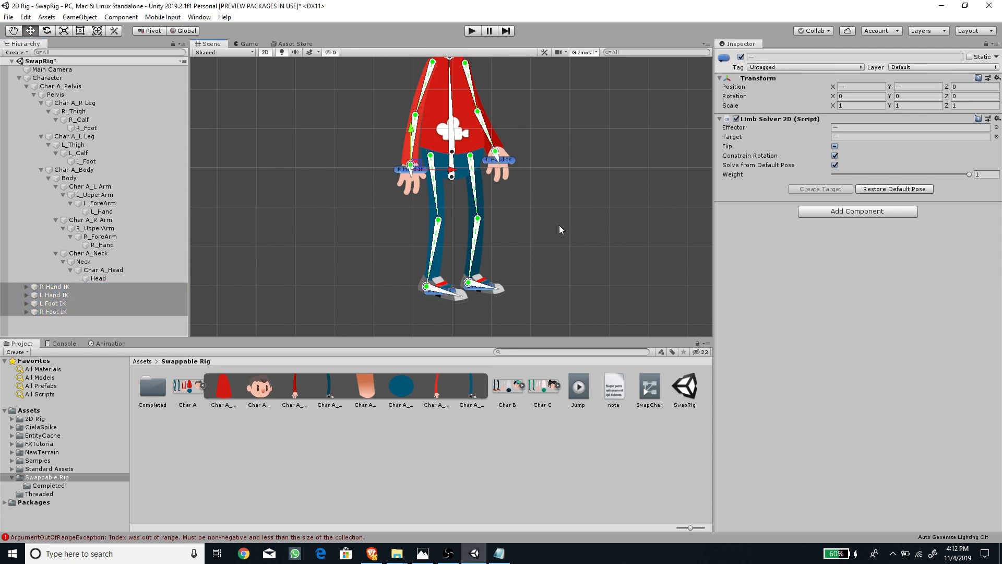
click(569, 202)
scroll(553, 219, down, 2)
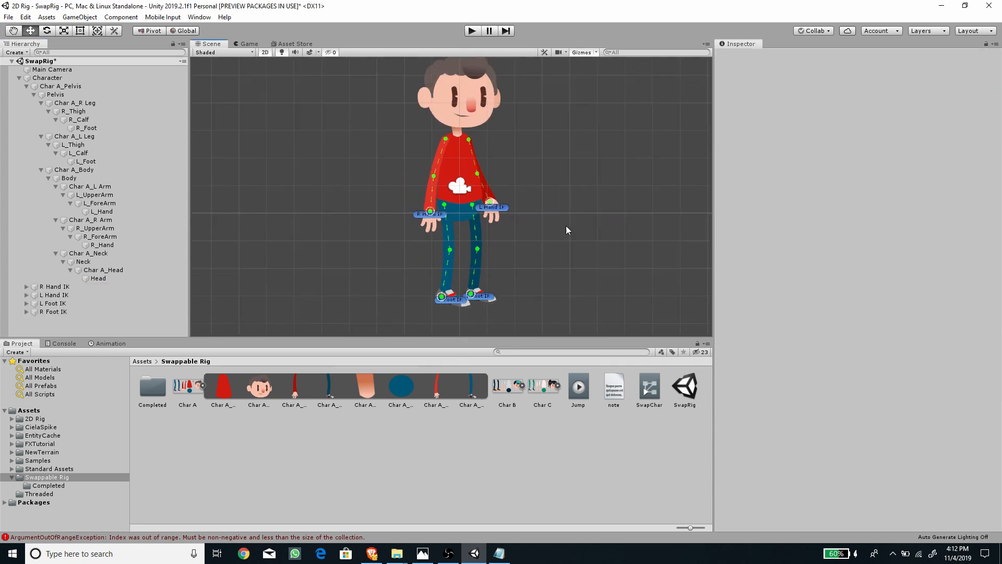
Create a Sprite Library Asset named BodyParts in the Swappable Rig folder.
click(47, 77)
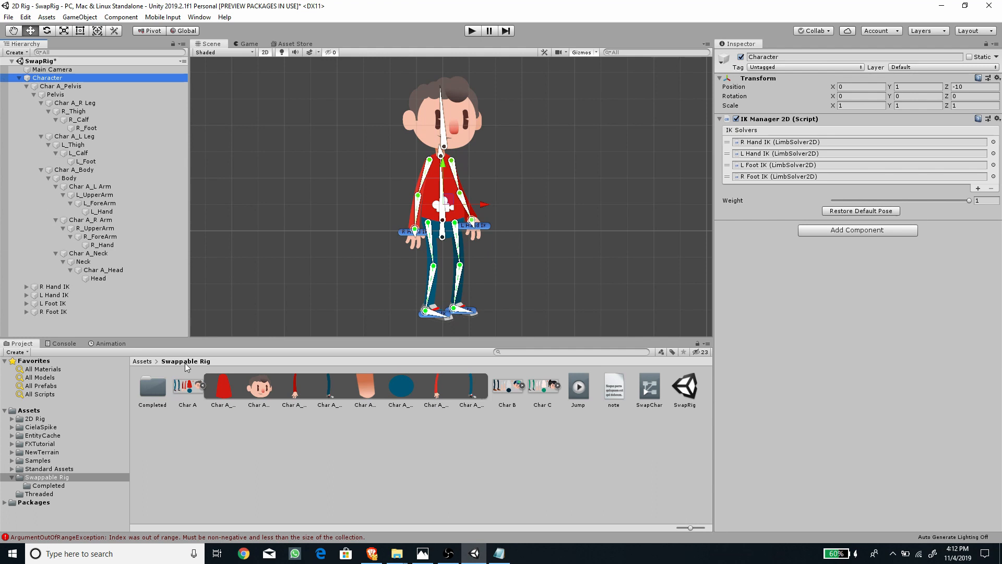
click(204, 386)
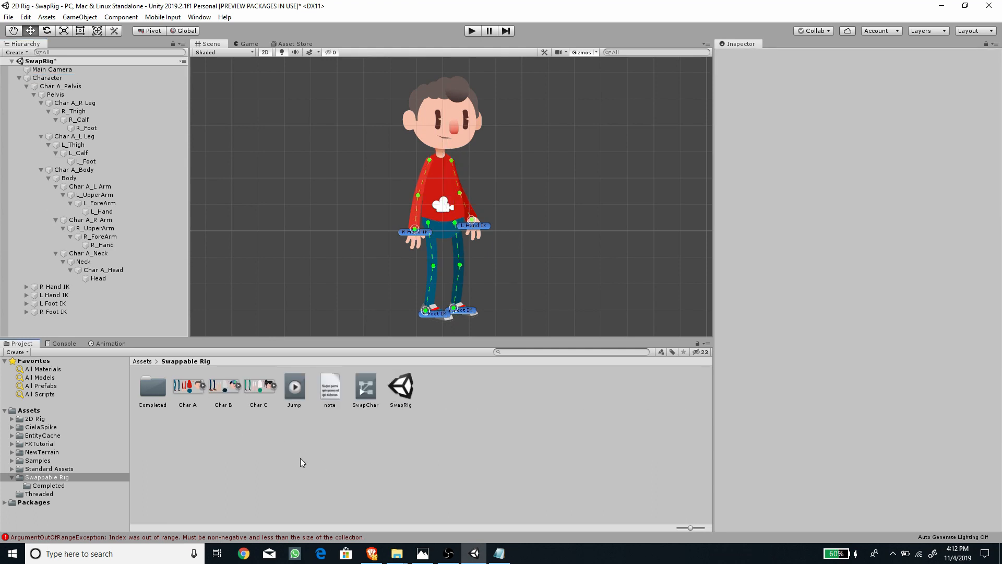
right_click(300, 462)
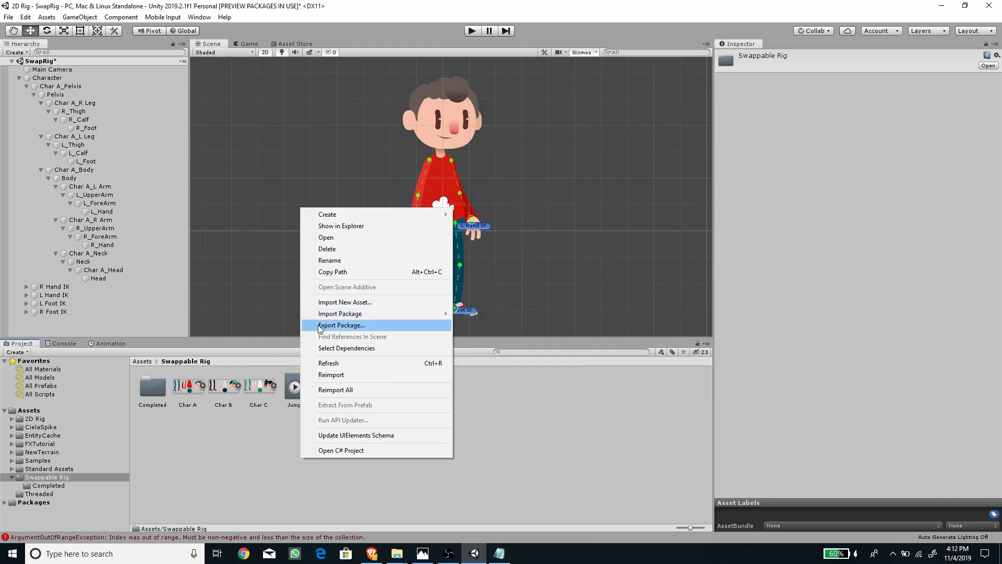
mouse_move(346, 215)
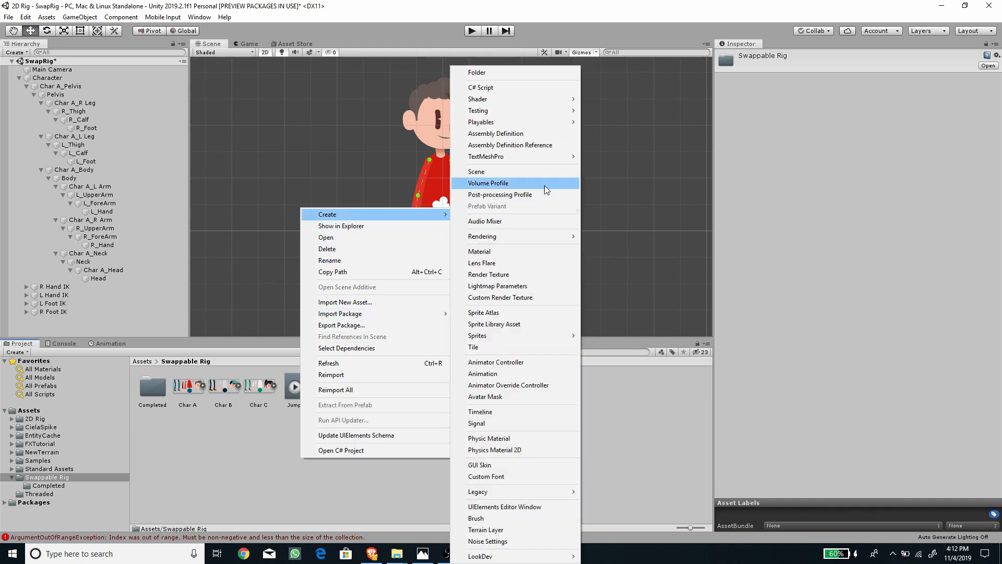
click(504, 324)
text(BodyPArt)
key(BackSpace)
text(arts)
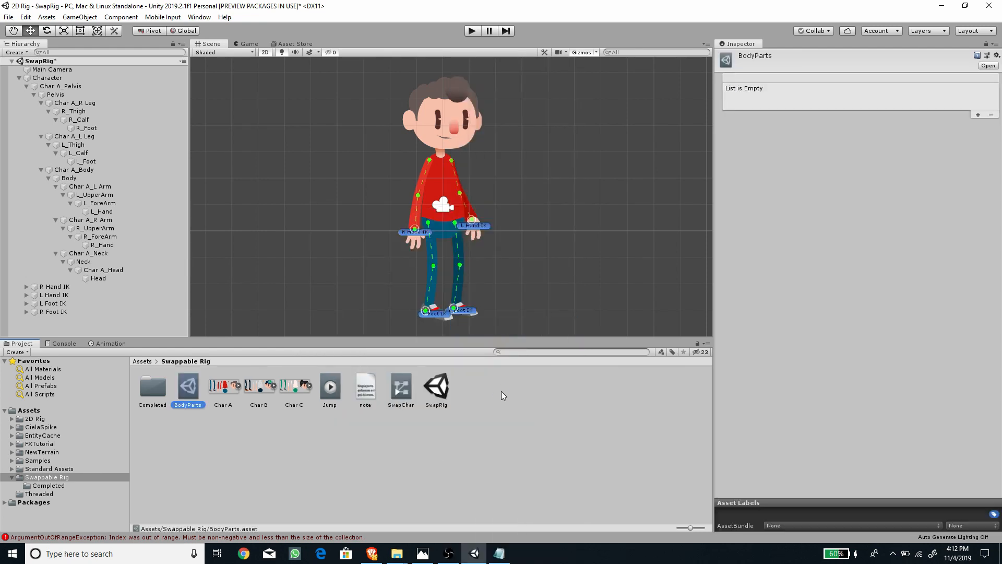
key(Return)
Add a category named Head to BodyParts and set its list size to 3.
click(978, 115)
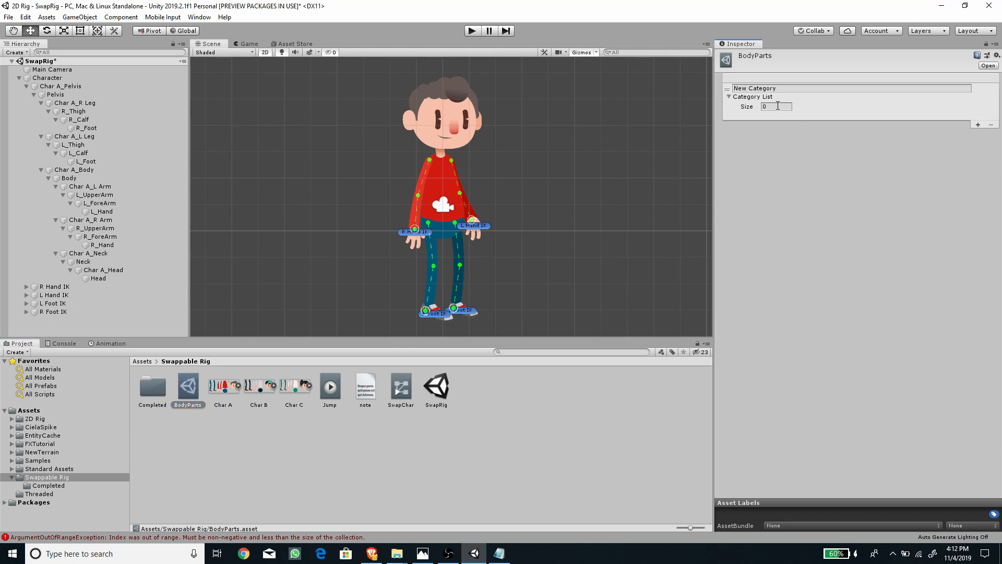
click(786, 88)
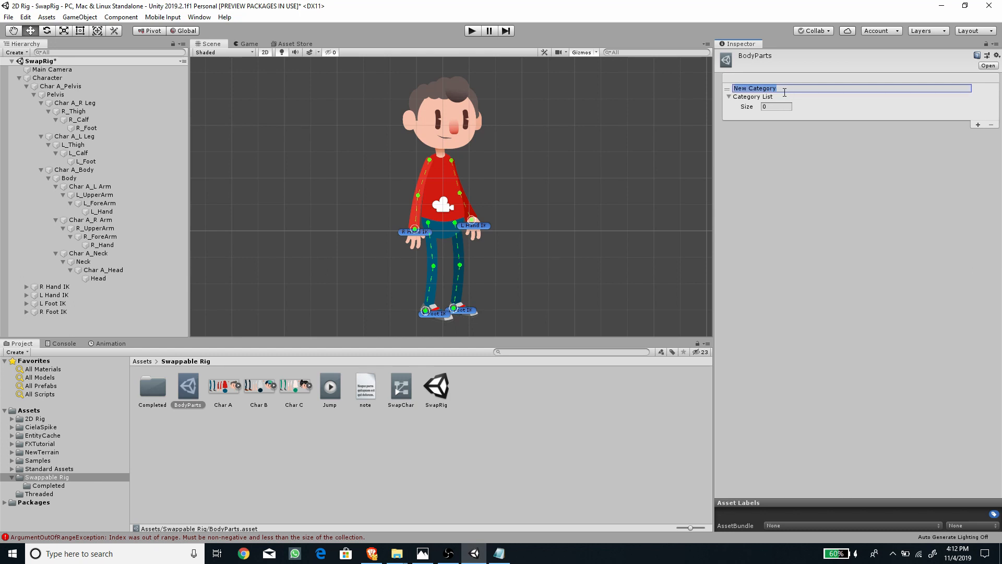
text(Head)
click(774, 106)
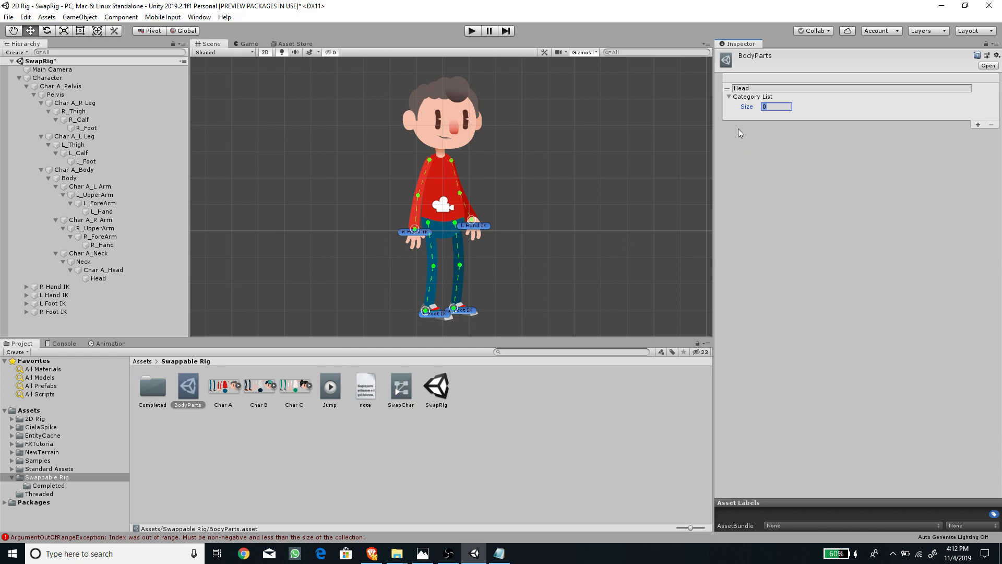
text(3)
key(Return)
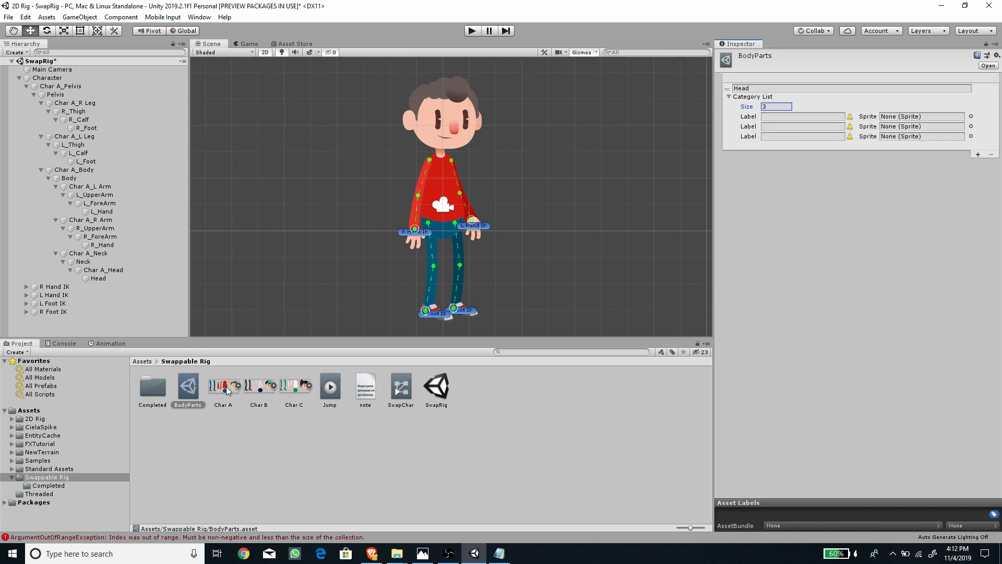
Label the three Head category entries A, B and C.
click(810, 118)
text(A)
key(Tab)
click(805, 127)
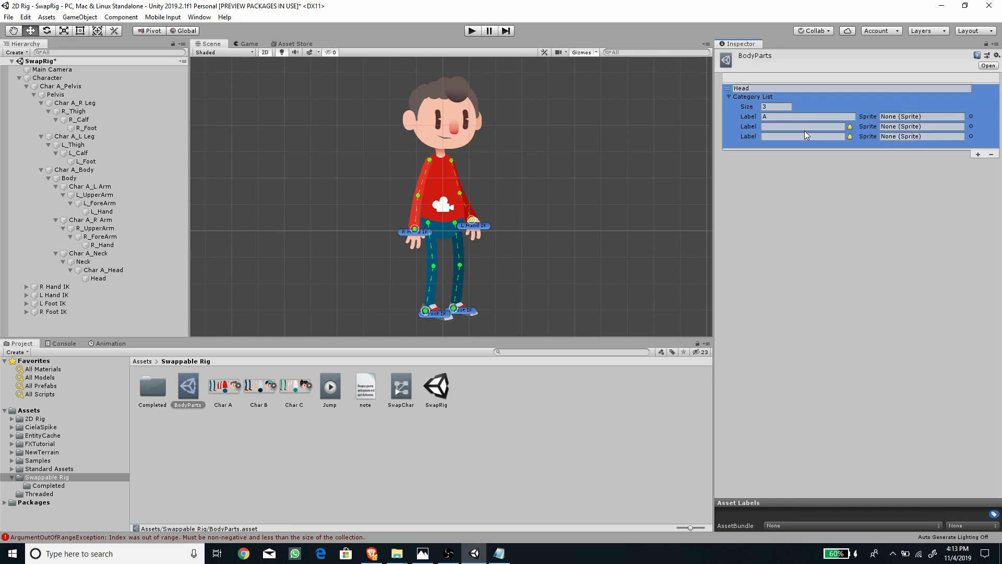
text(B)
click(825, 137)
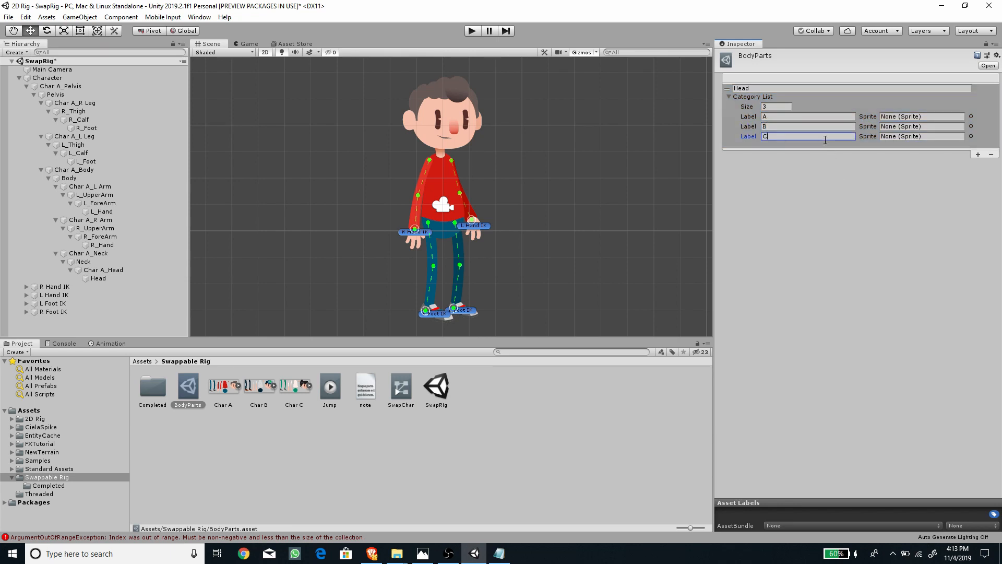
Assign Char A_Head, Char B_Head and Char C_Head to labels A, B and C of the Head category, and add another category.
click(239, 387)
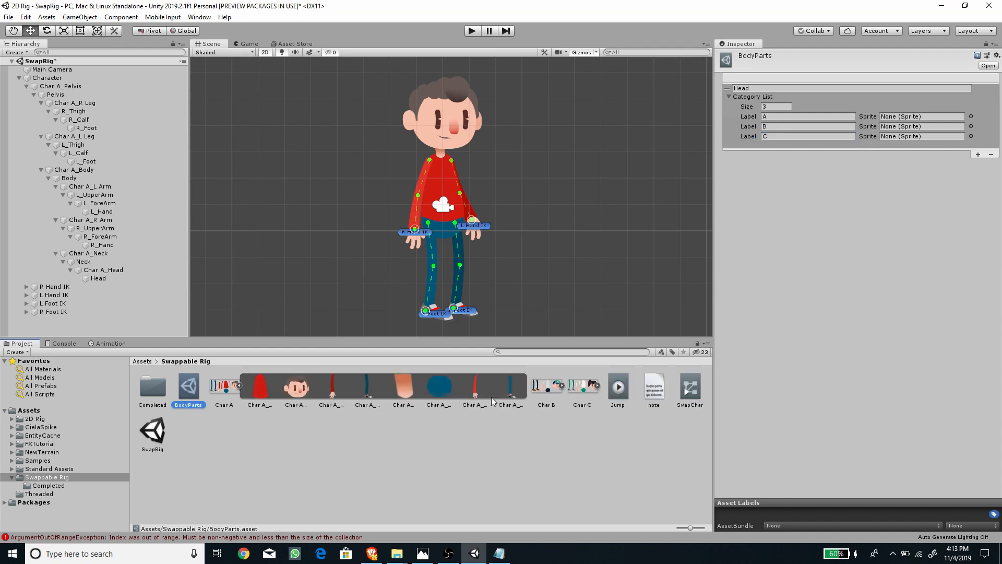
click(559, 386)
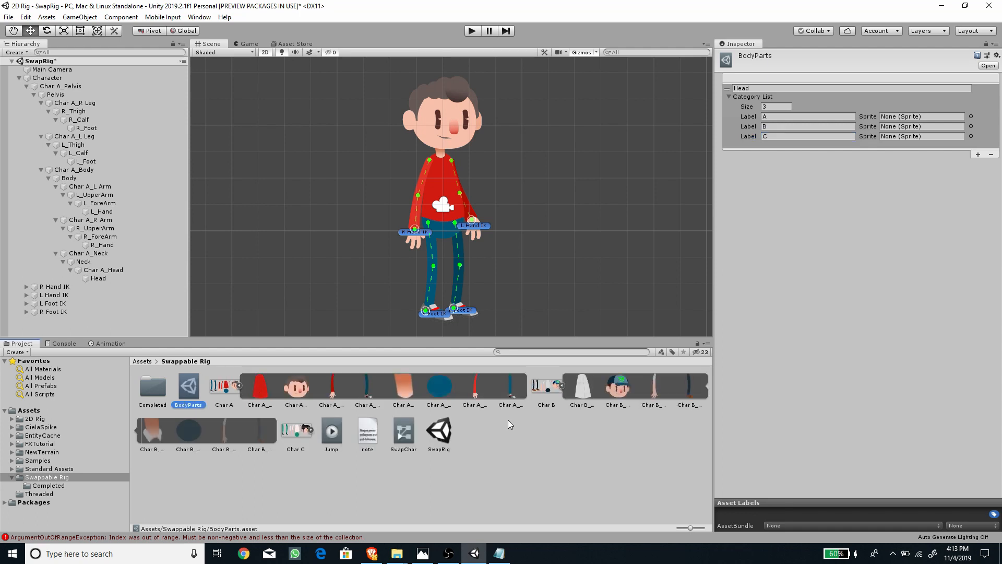
click(312, 432)
drag(296, 387, 896, 119)
drag(617, 394, 894, 130)
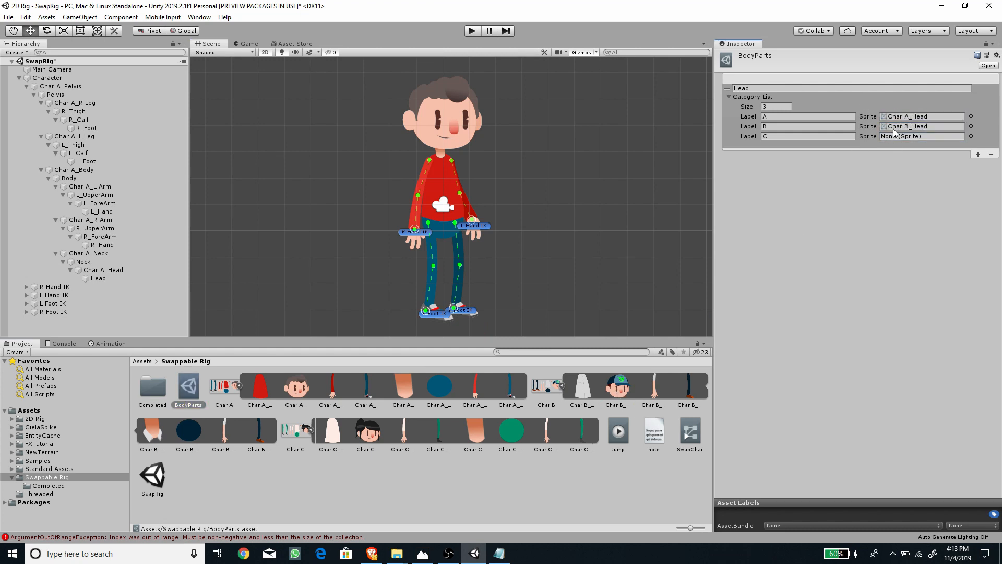
drag(371, 439, 896, 138)
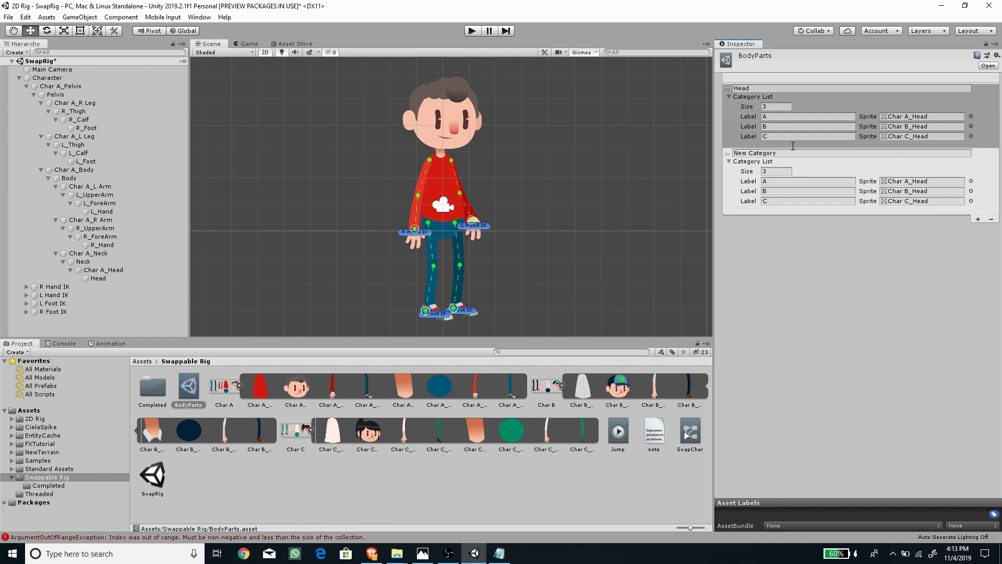
Open the Char Swap sprite library in the Completed folder to examine how its body part categories are set up.
click(239, 385)
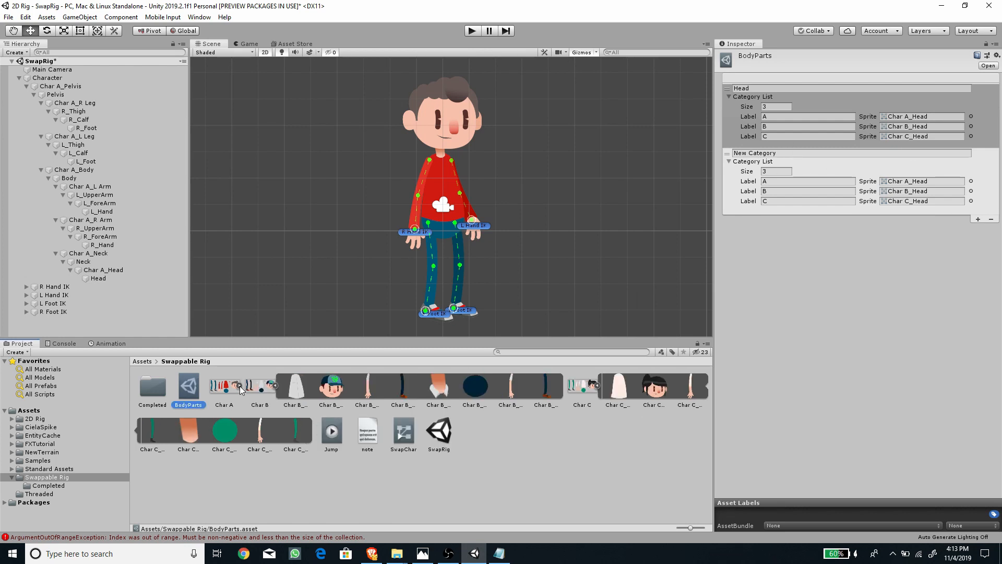
click(274, 387)
click(158, 395)
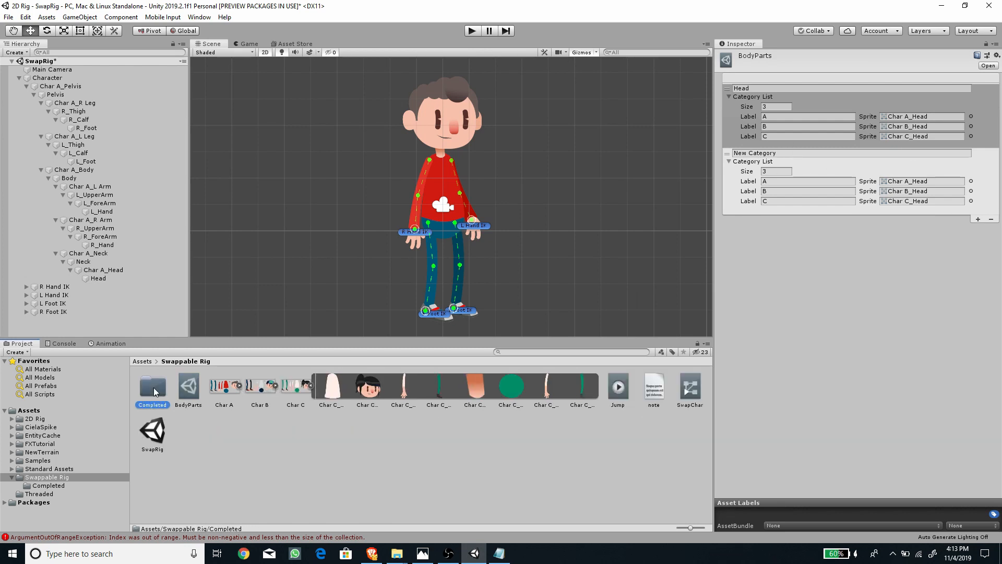
double_click(158, 397)
click(153, 389)
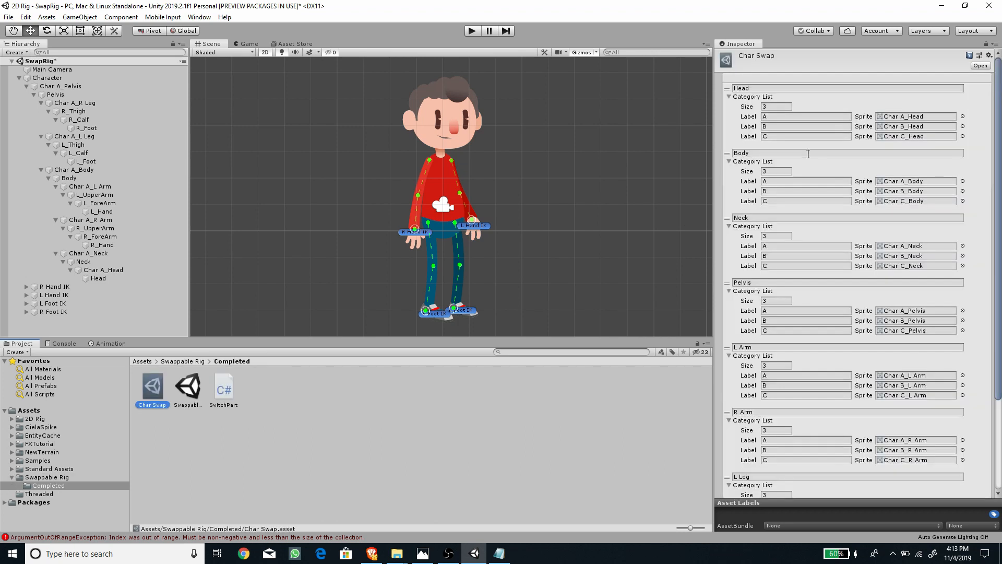
Add a Sprite Library component to the Char A pelvis, both legs, body, both arms and neck sprite objects together.
scroll(748, 100, down, 4)
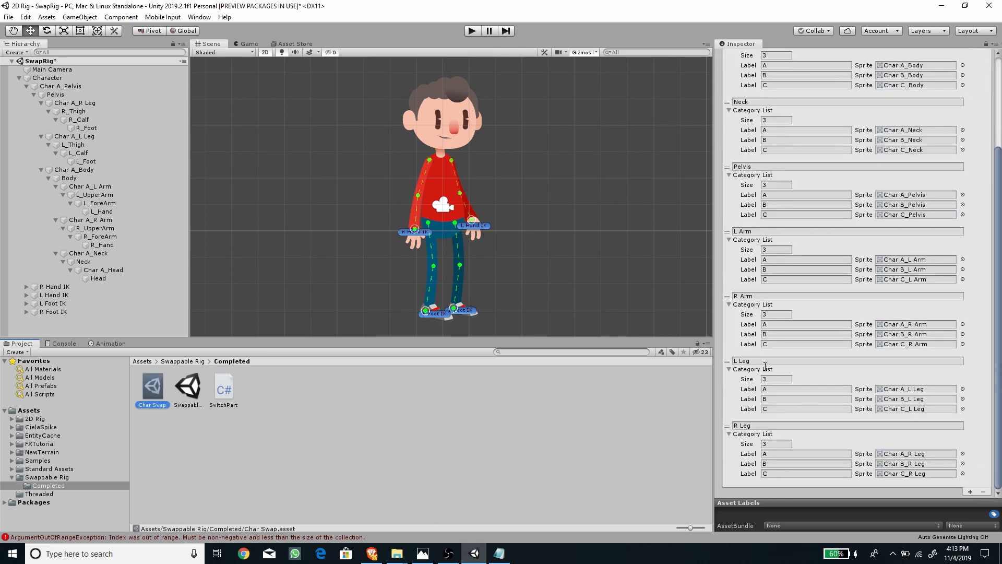
scroll(824, 413, up, 4)
click(50, 88)
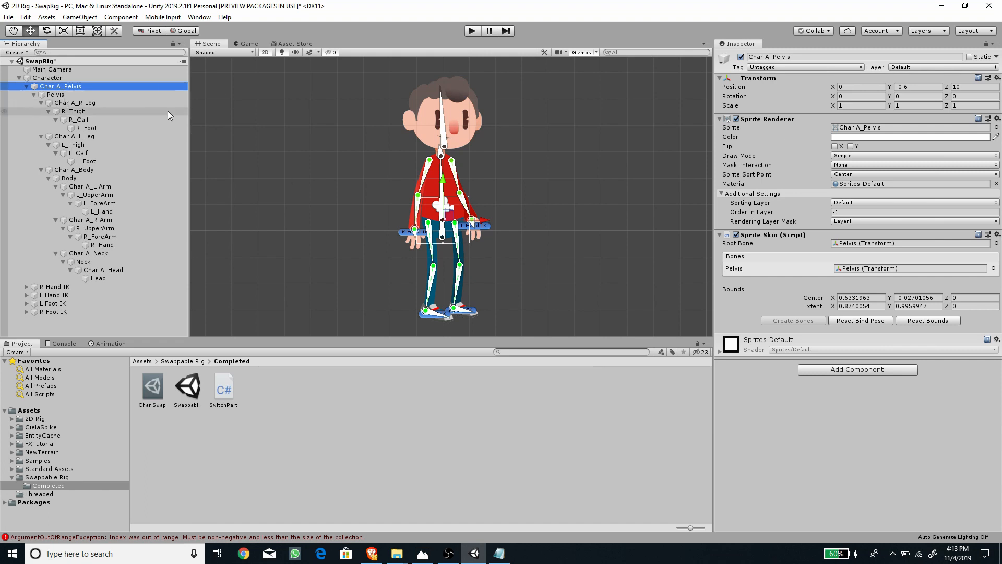
ctrl+click(74, 103)
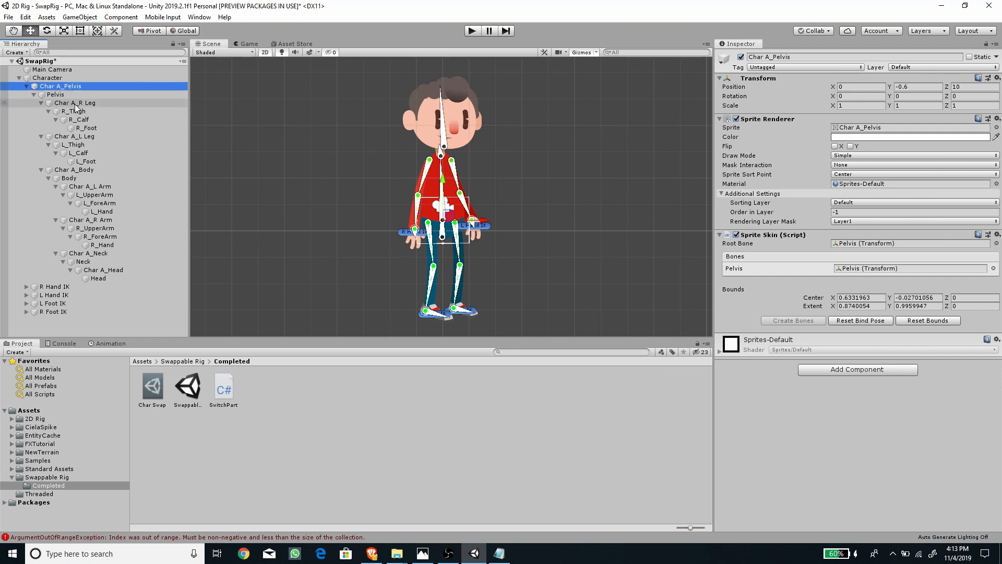
ctrl+click(86, 137)
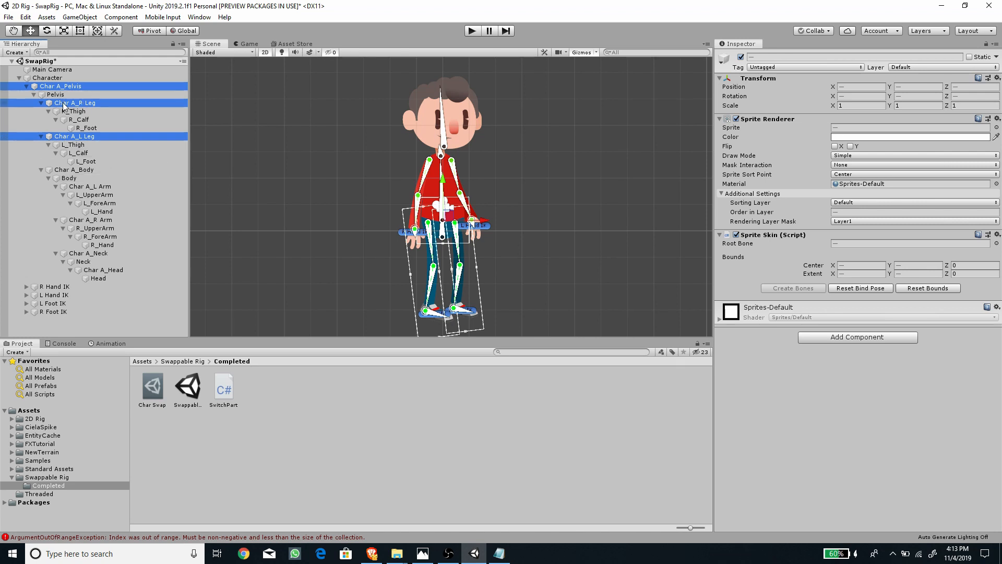
ctrl+click(74, 170)
ctrl+click(88, 186)
ctrl+click(90, 220)
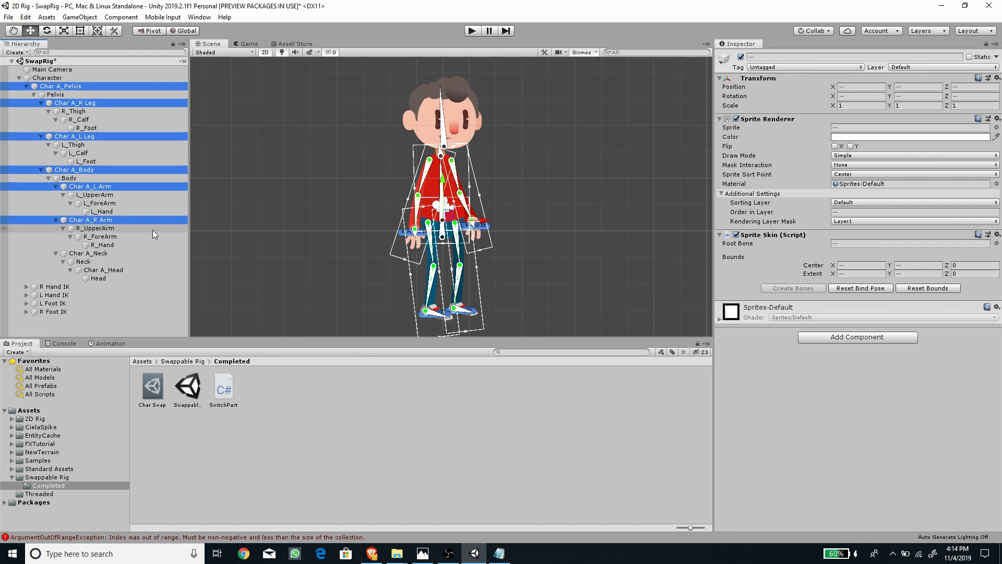
ctrl+click(92, 253)
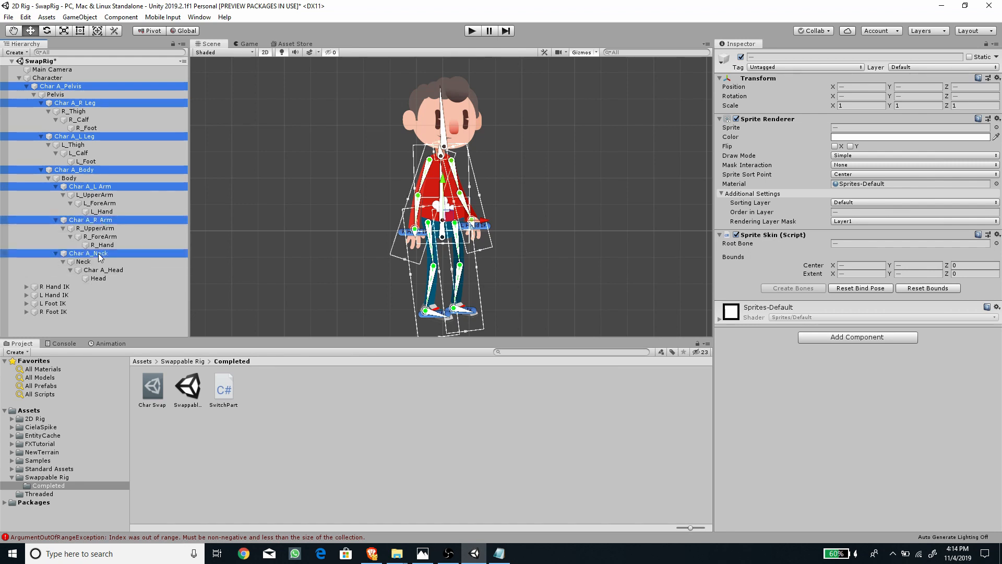
click(870, 339)
text(sprit)
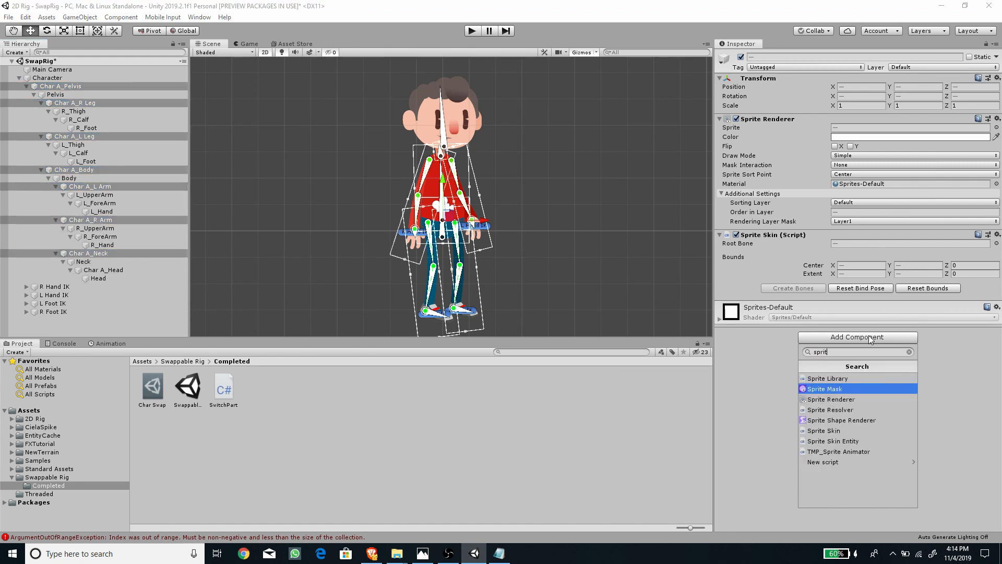
key(Up)
key(Return)
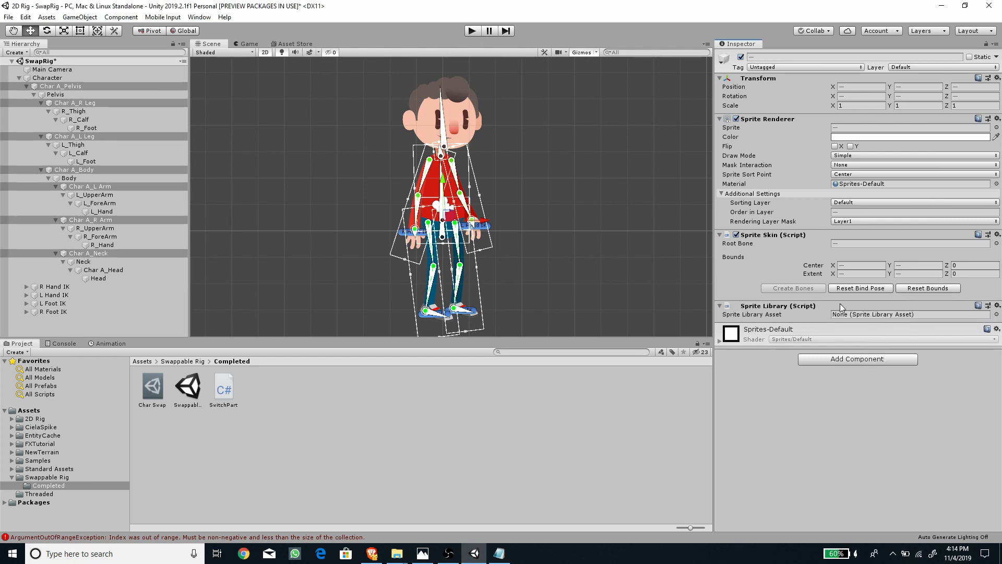
Assign the Char Swap asset as the selected parts' sprite library and add a Sprite Resolver component to them.
drag(156, 392, 846, 320)
click(836, 360)
text(spri)
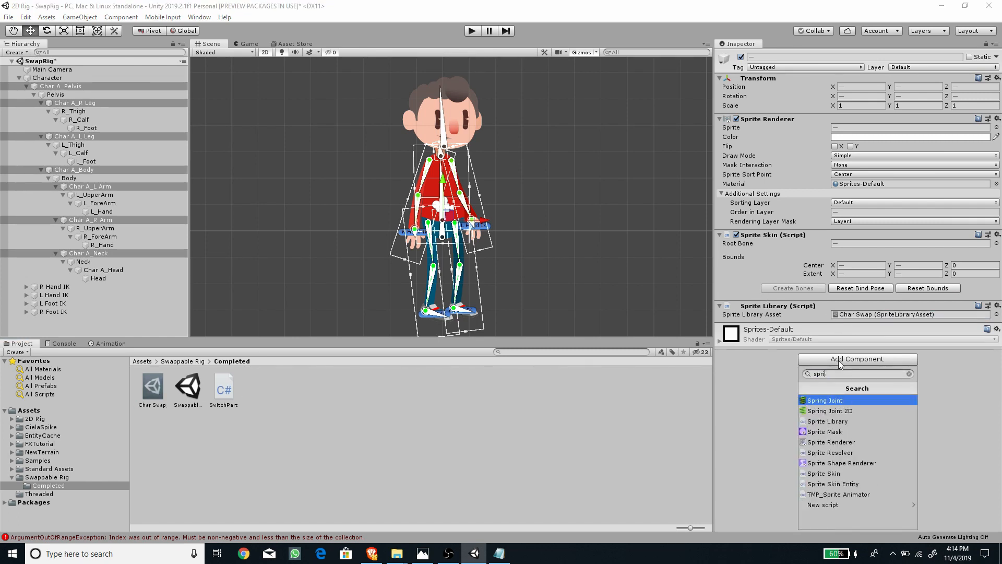
click(836, 453)
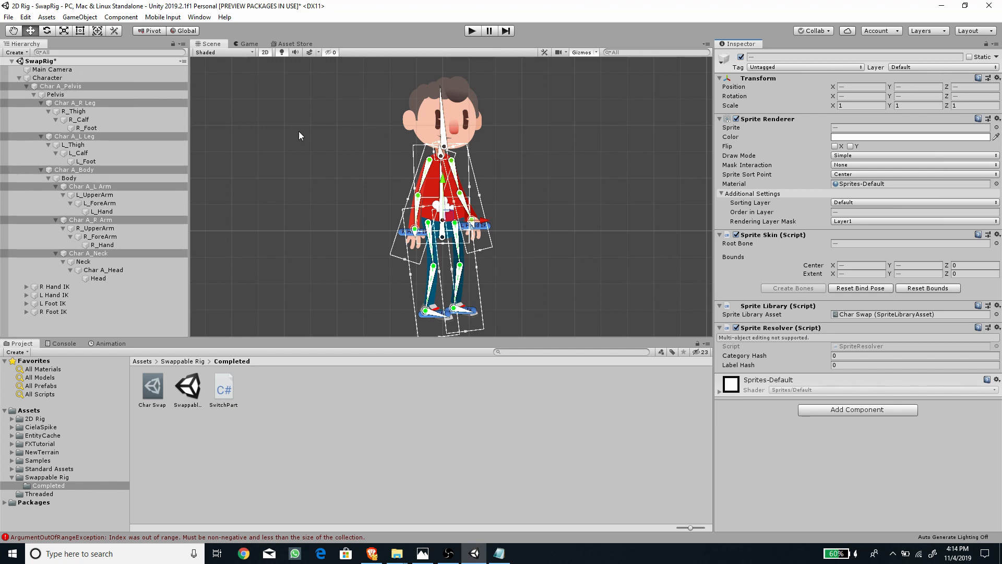
Set the Sprite Resolver category of Char A_Pelvis to Pelvis.
click(76, 89)
click(861, 368)
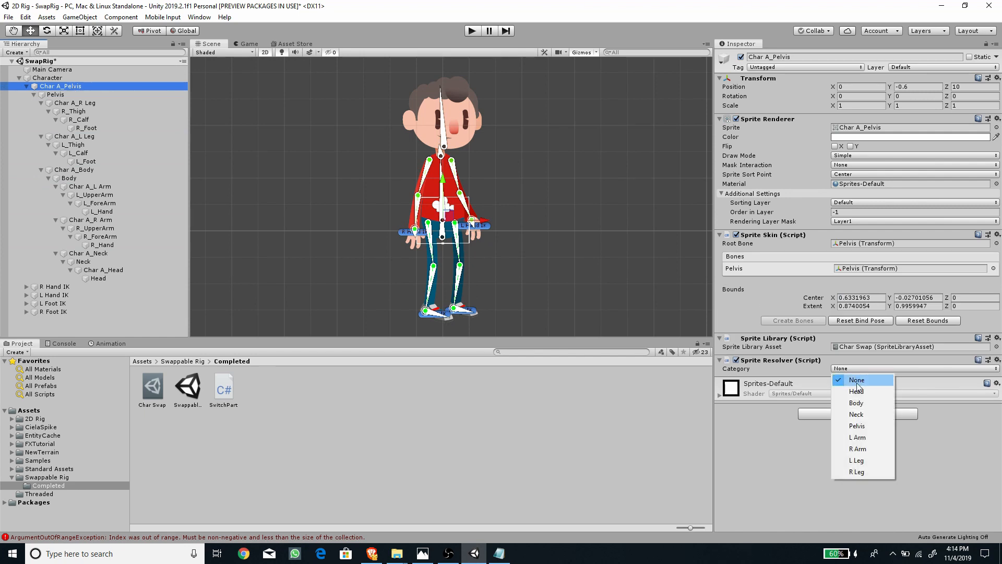
click(857, 425)
Preview the Pelvis category's A, B and C sprite variants on the character.
click(787, 406)
click(805, 410)
click(778, 407)
click(742, 410)
scroll(459, 282, up, 3)
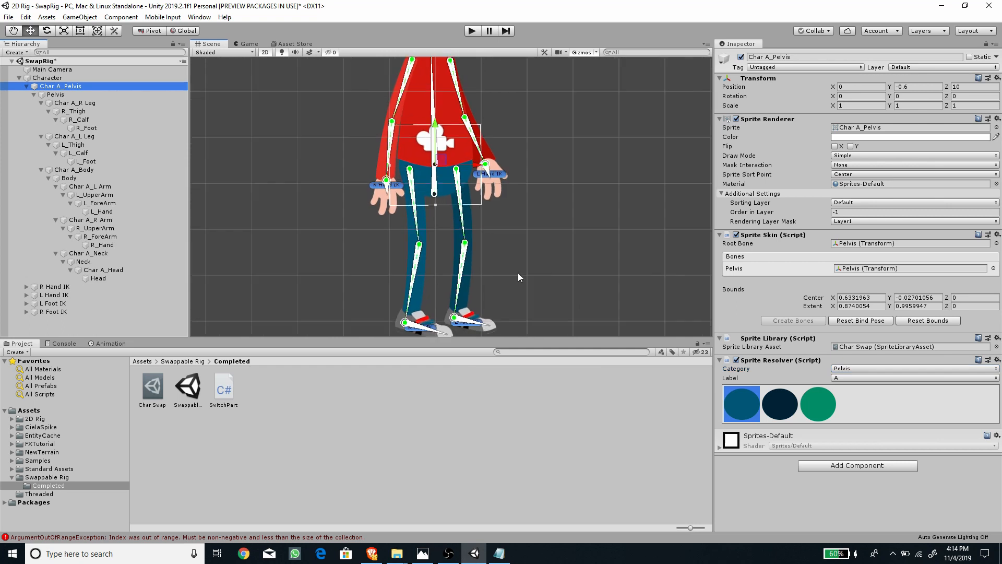
scroll(519, 277, up, 1)
click(778, 404)
click(823, 416)
click(783, 415)
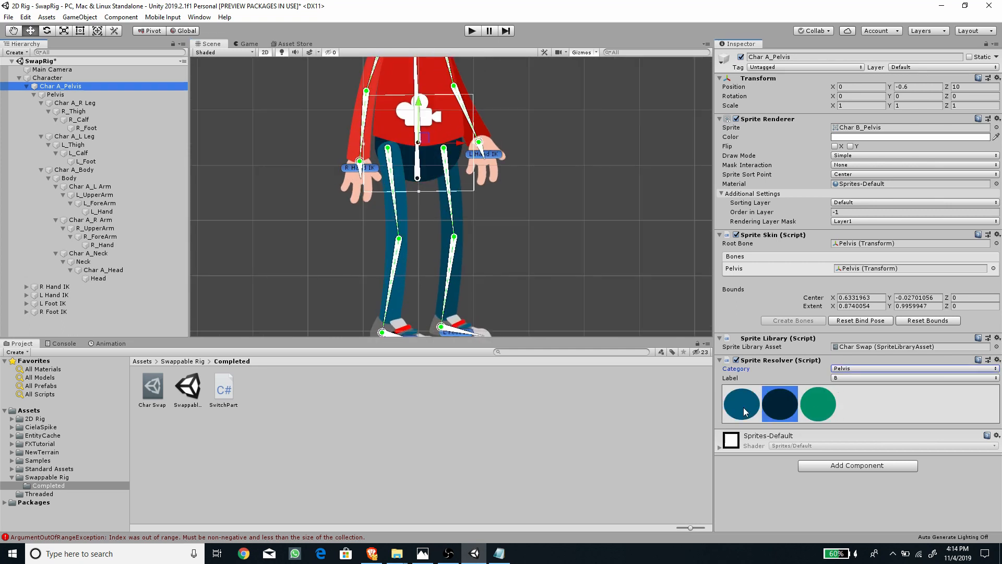
Set the Sprite Resolver category of Char A_R Leg to R Leg and of Char A_L Leg to L Leg.
click(75, 103)
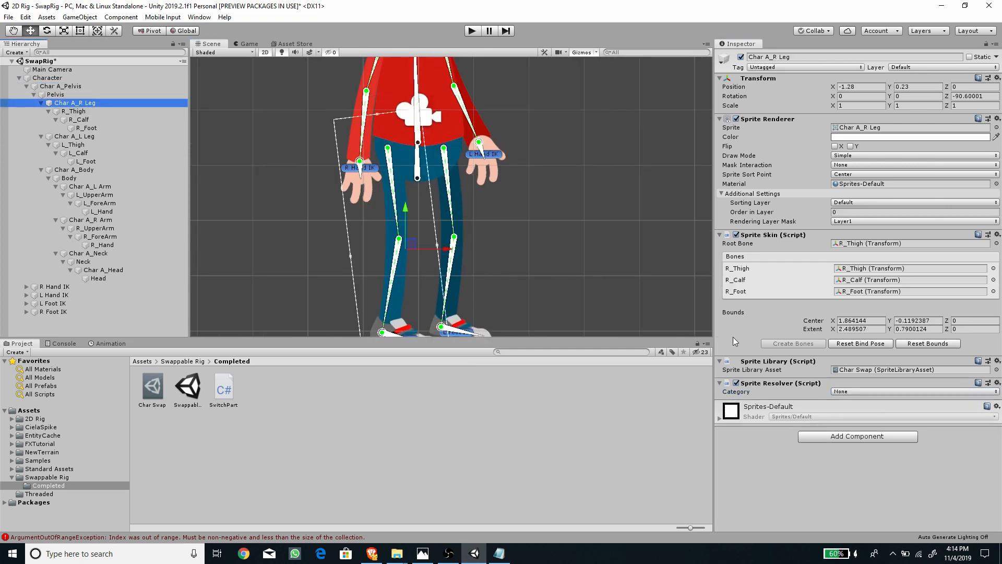
click(859, 391)
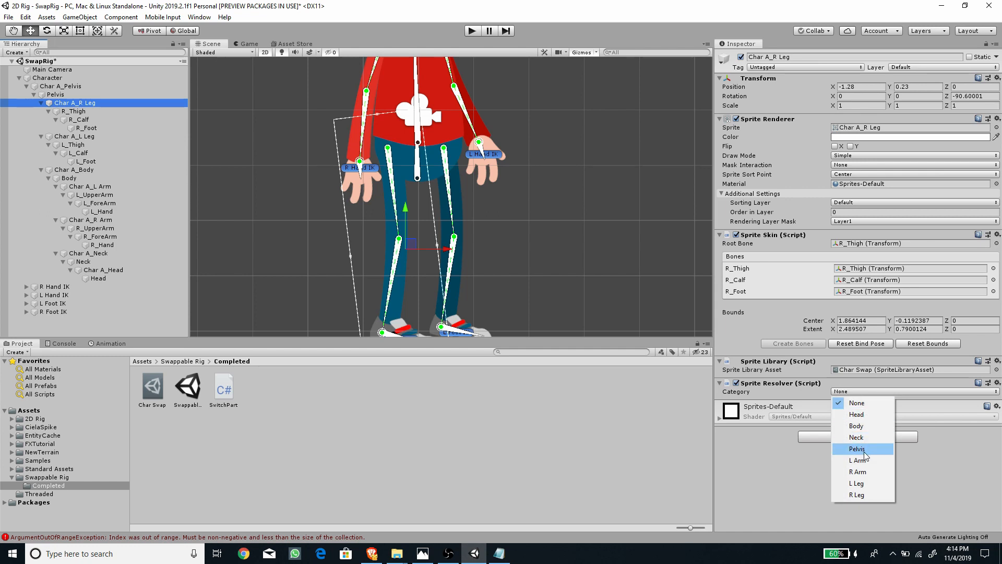
click(858, 495)
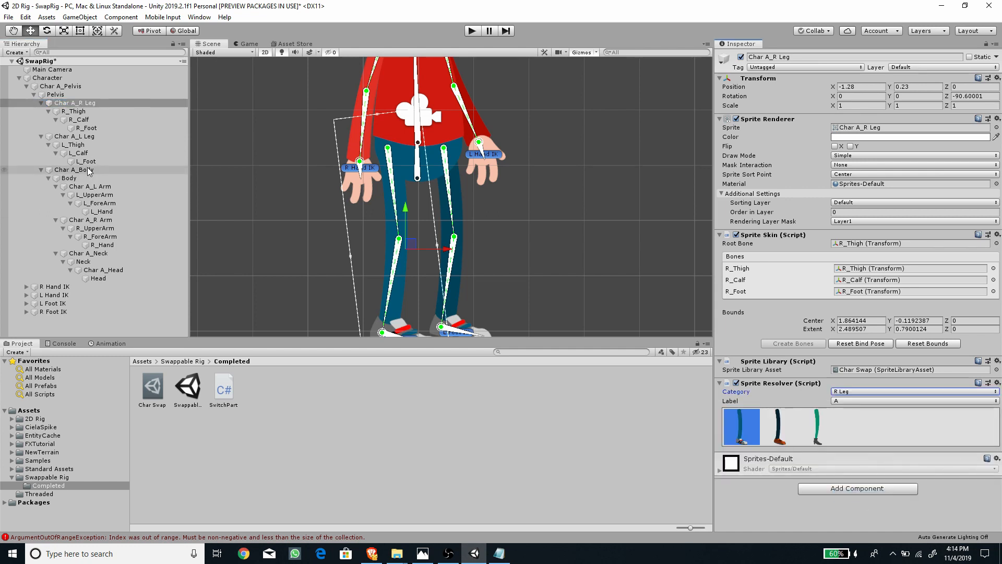
click(74, 136)
click(861, 391)
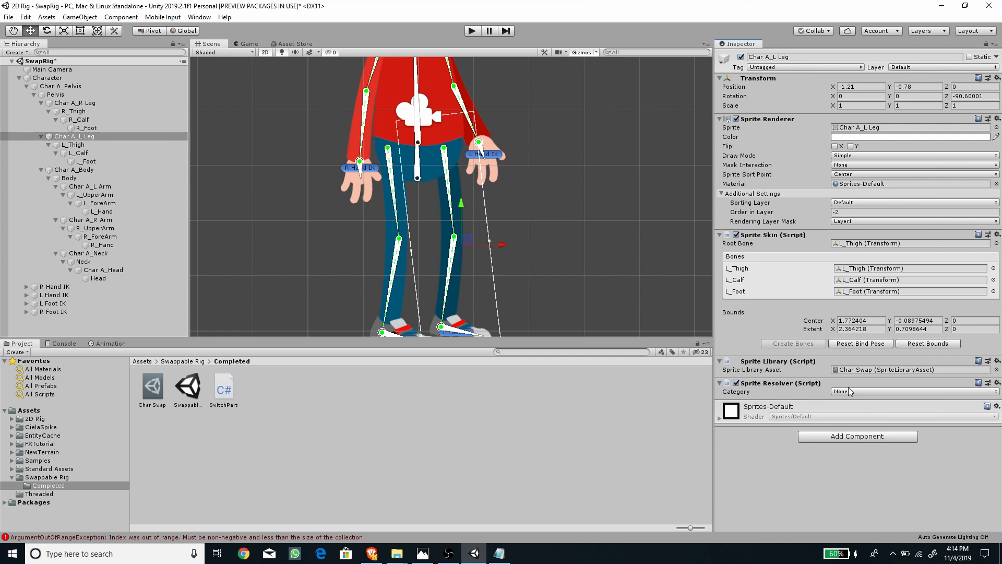
click(859, 483)
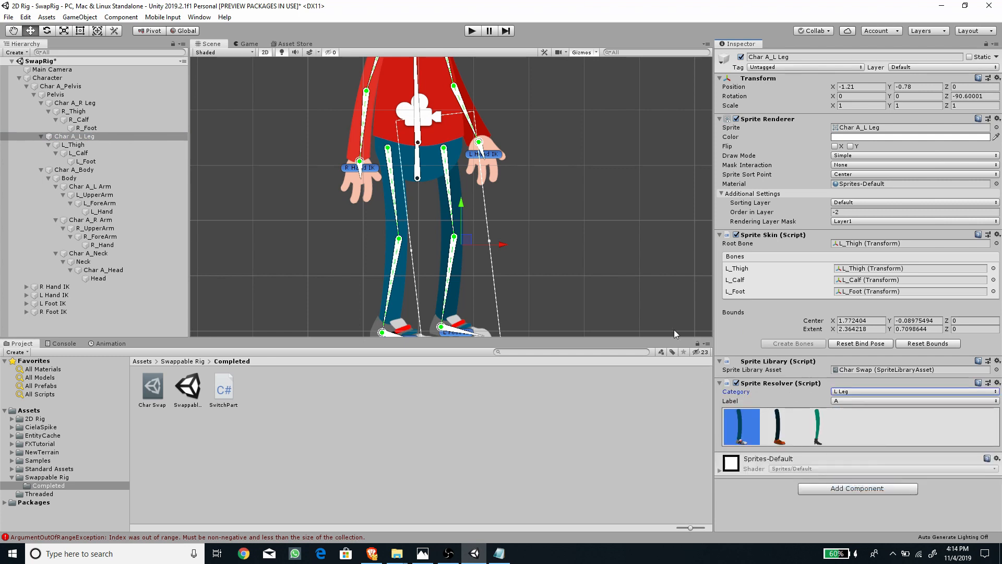
Preview the B and C sprite variants on the left leg and return it to label A.
click(776, 426)
click(822, 425)
click(767, 440)
click(740, 432)
Set the Sprite Resolver category of Char A_Body to Body.
click(87, 169)
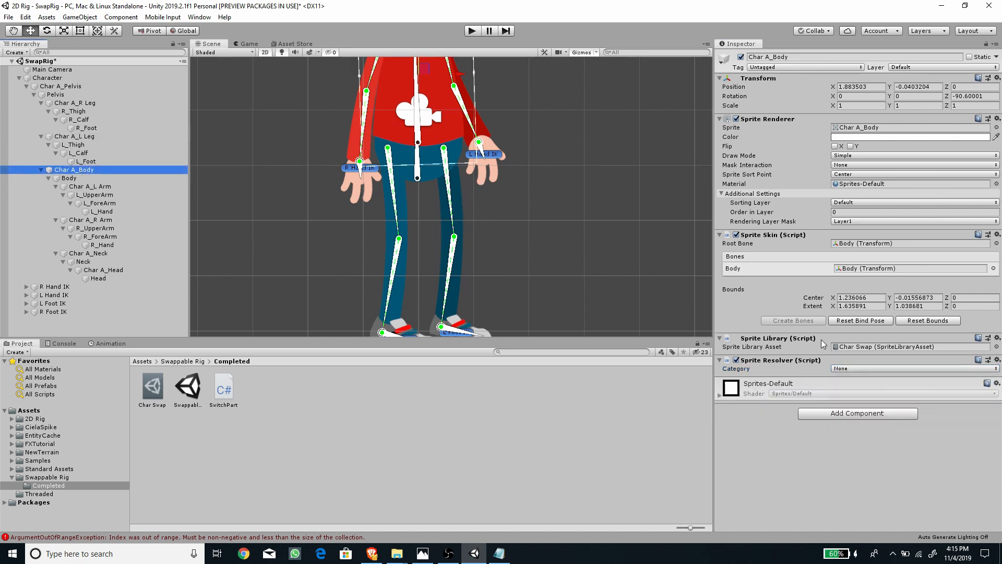
click(862, 370)
click(864, 395)
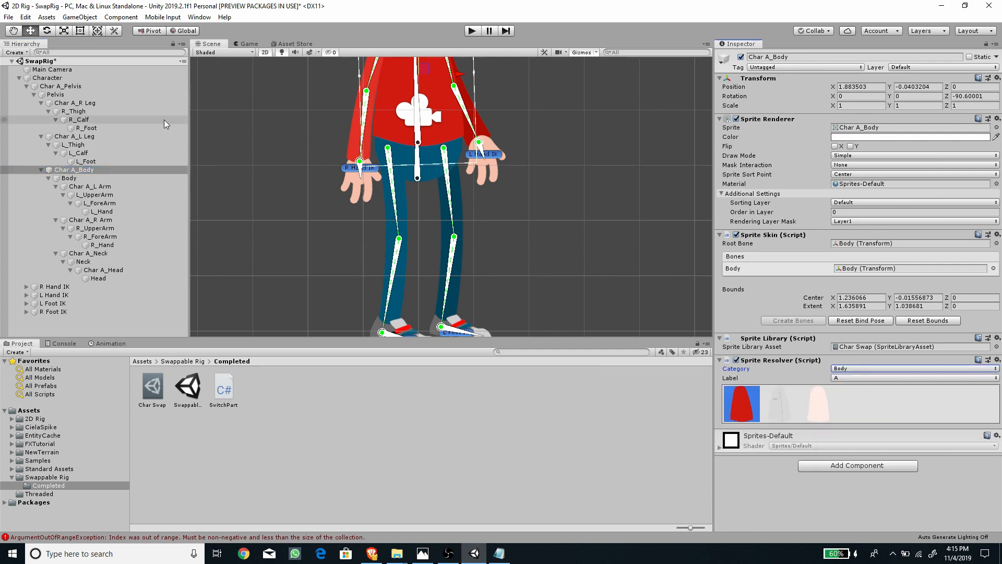
Set the Sprite Resolver category of Char A_R Arm to R Arm and of Char A_L Arm to L Arm.
click(89, 220)
click(862, 391)
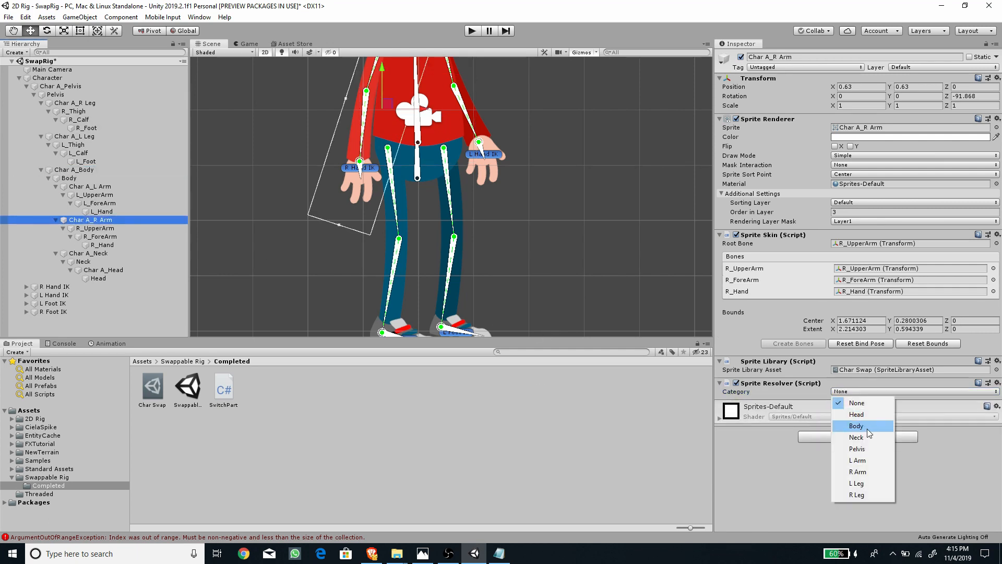
click(870, 472)
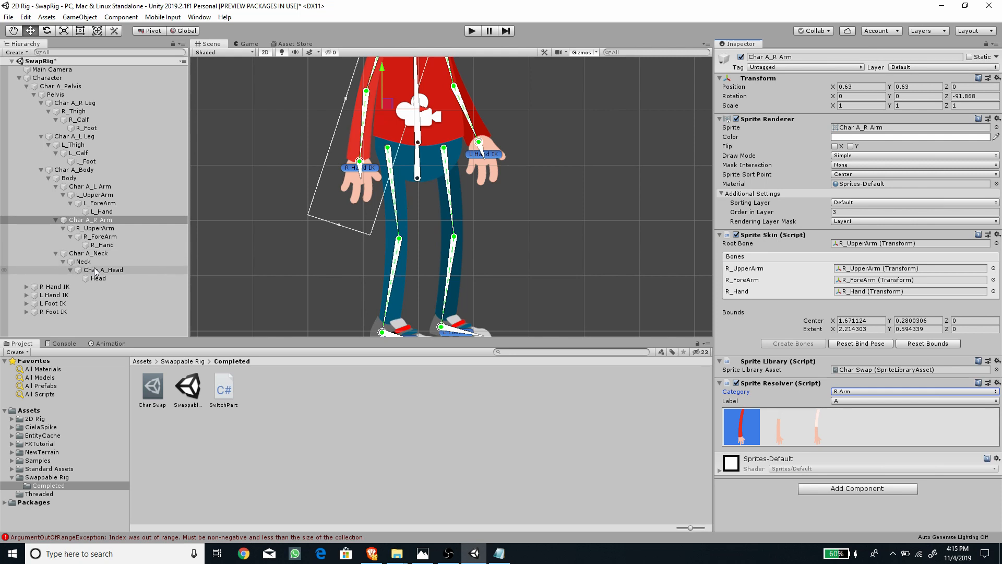
click(89, 186)
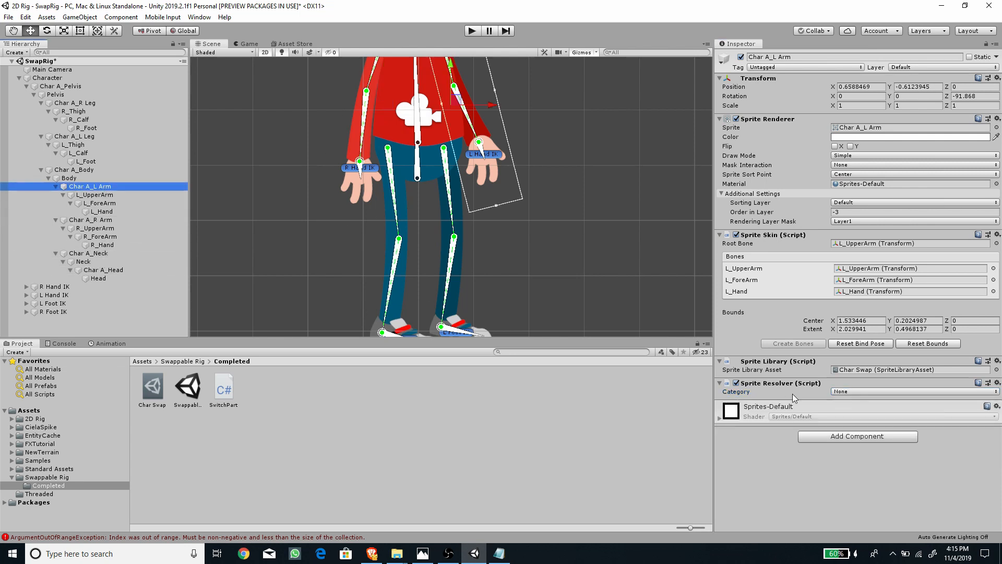
click(845, 391)
click(857, 460)
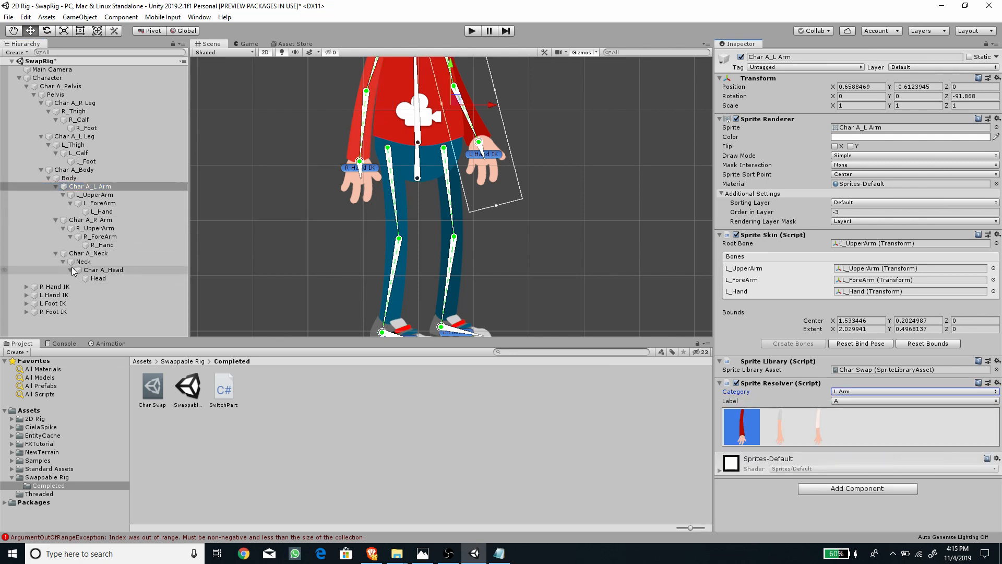
Set the Sprite Resolver category of Char A_Neck to Neck.
click(89, 254)
click(845, 369)
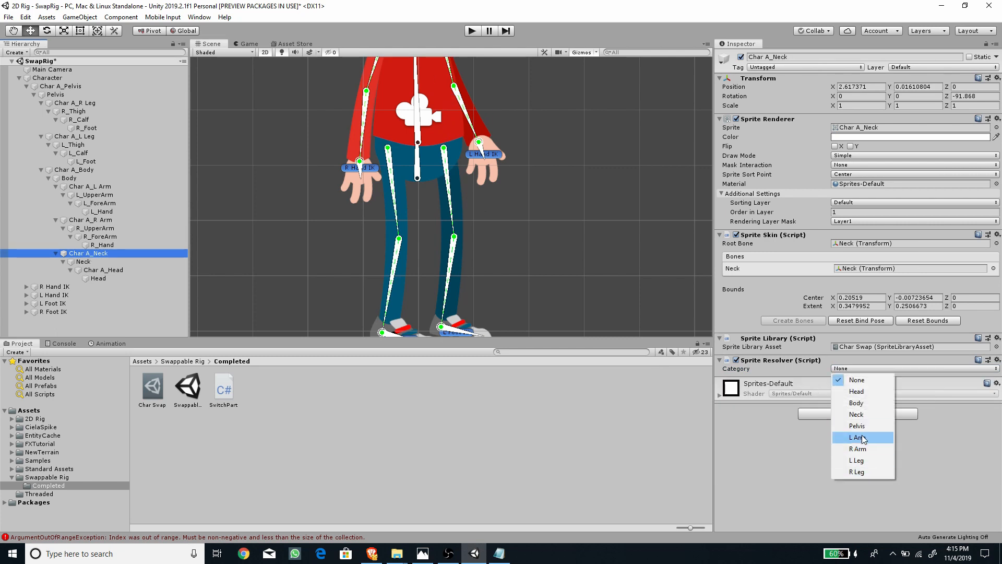
click(864, 421)
Add Sprite Library and Sprite Resolver components to Char A_Head.
click(98, 277)
click(99, 271)
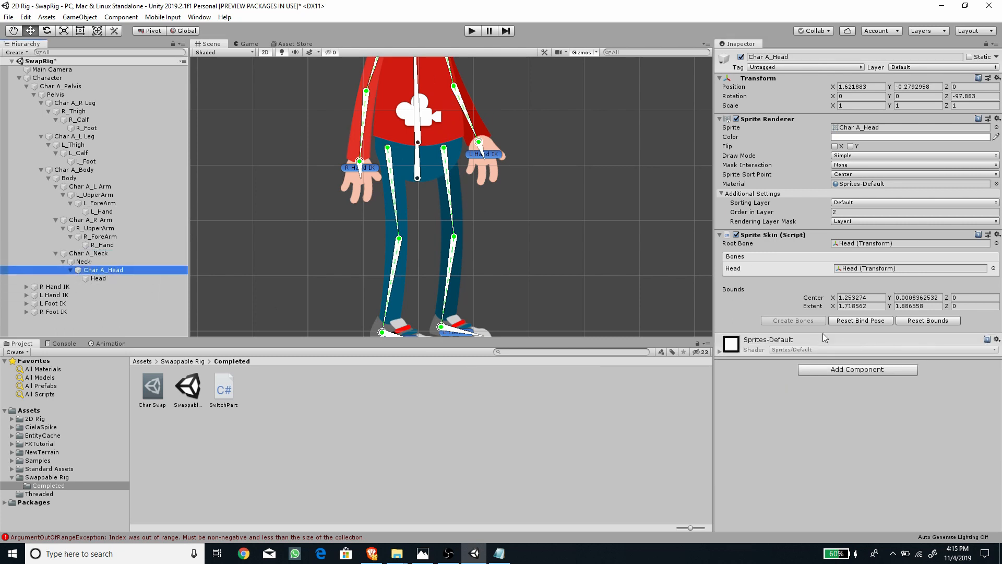
click(843, 371)
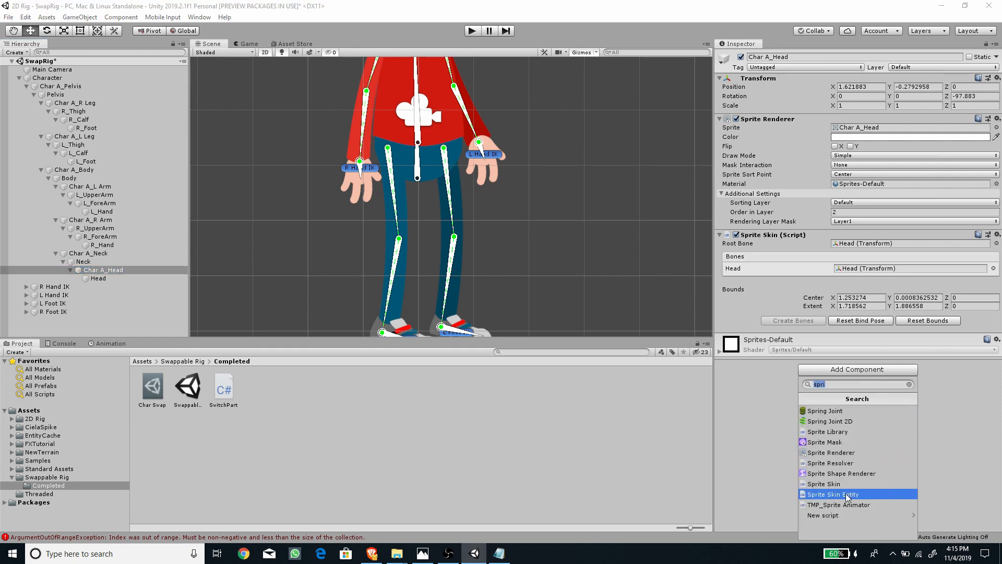
click(835, 431)
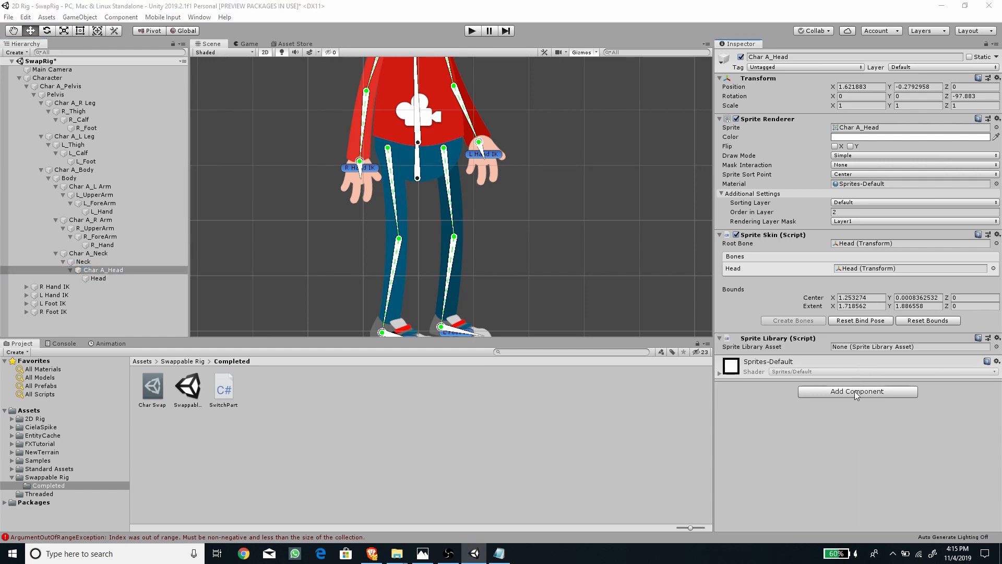
click(858, 390)
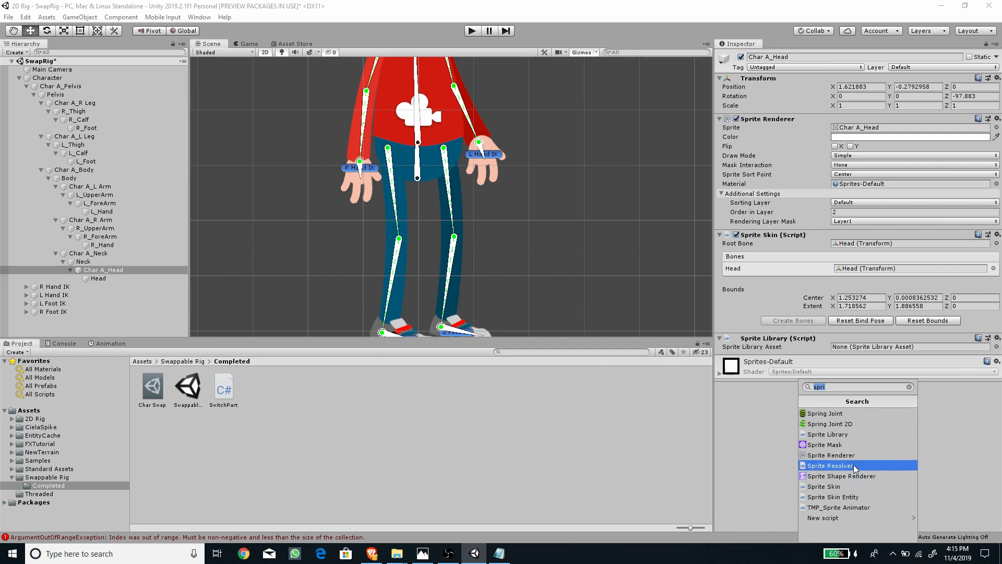
click(855, 466)
Assign Char Swap as the head's sprite library asset and set its resolver category to Head.
drag(162, 391, 866, 348)
click(864, 369)
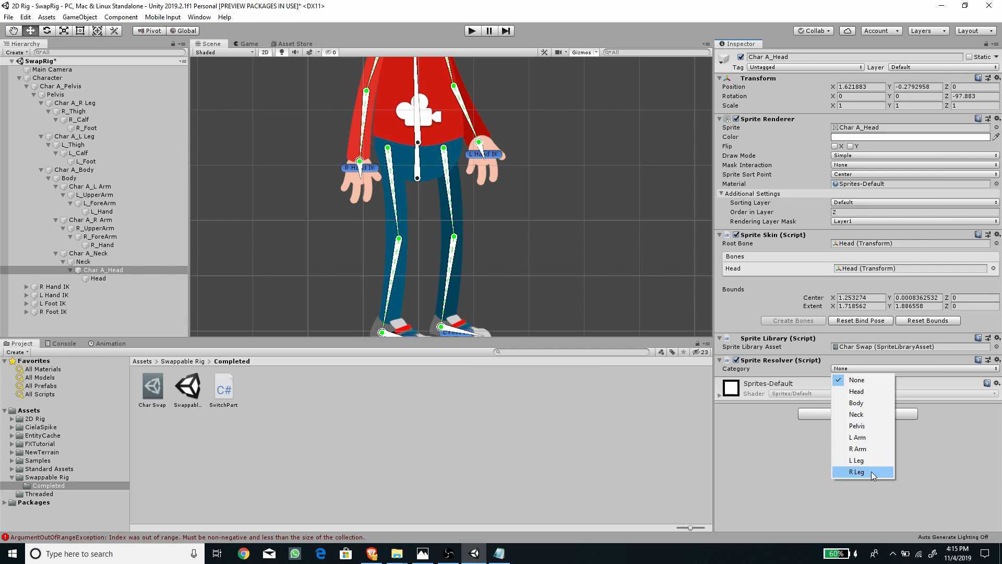
click(856, 392)
Preview the B and C head variants on the character and return the head to label A.
click(780, 404)
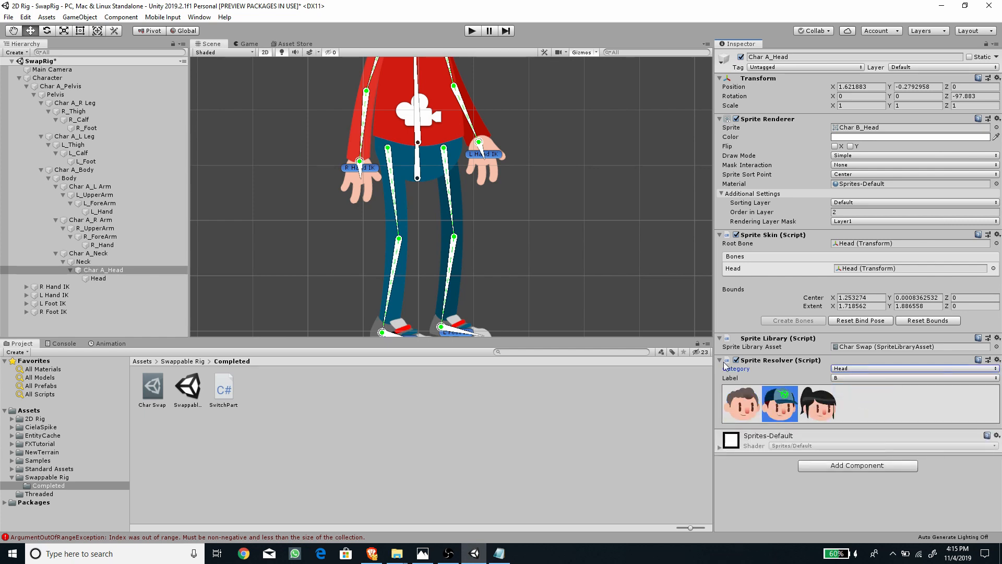
scroll(525, 149, down, 2)
middle_drag(526, 150, 528, 269)
click(818, 404)
click(780, 405)
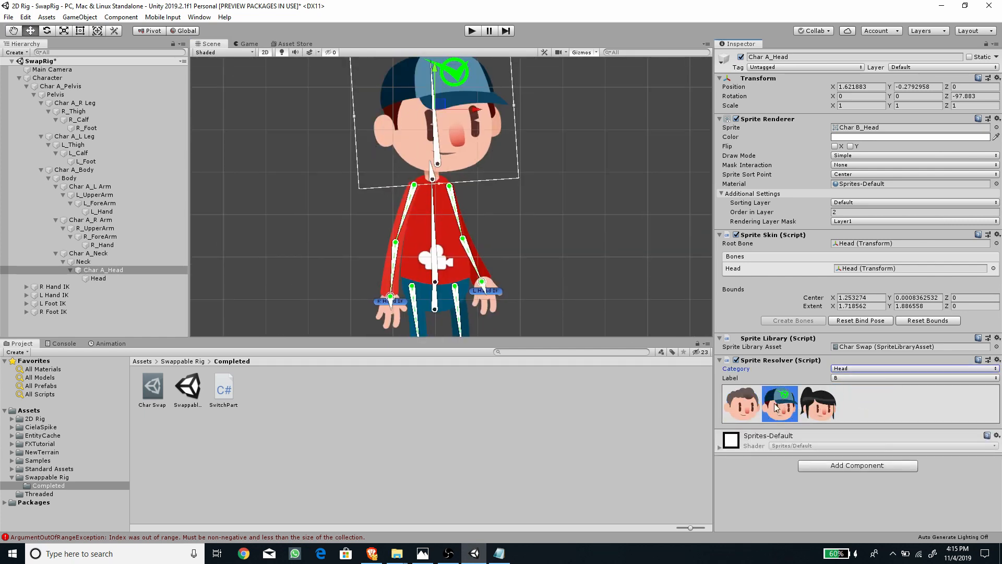
click(742, 404)
scroll(556, 227, down, 2)
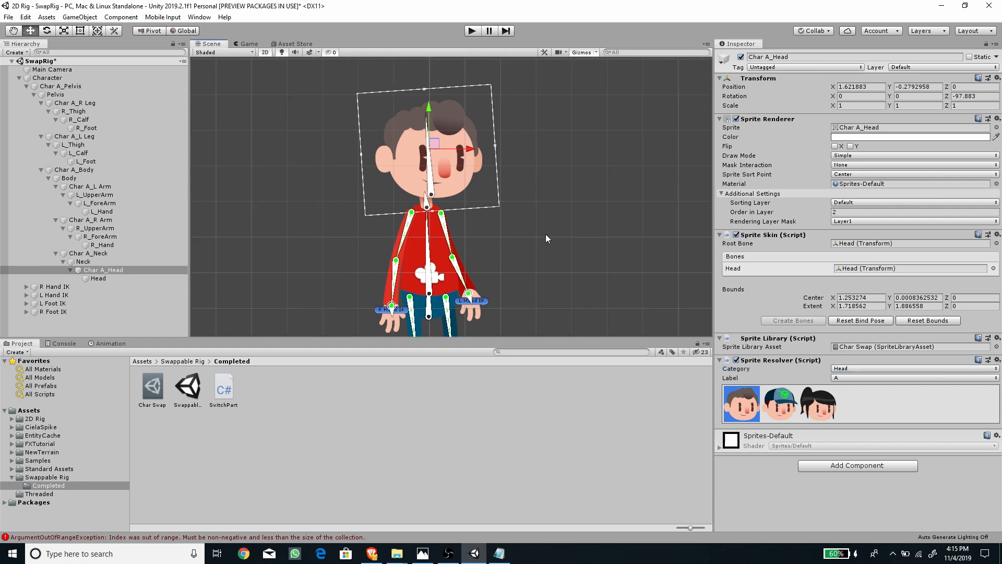
Add an Animator component to the Character object.
click(54, 79)
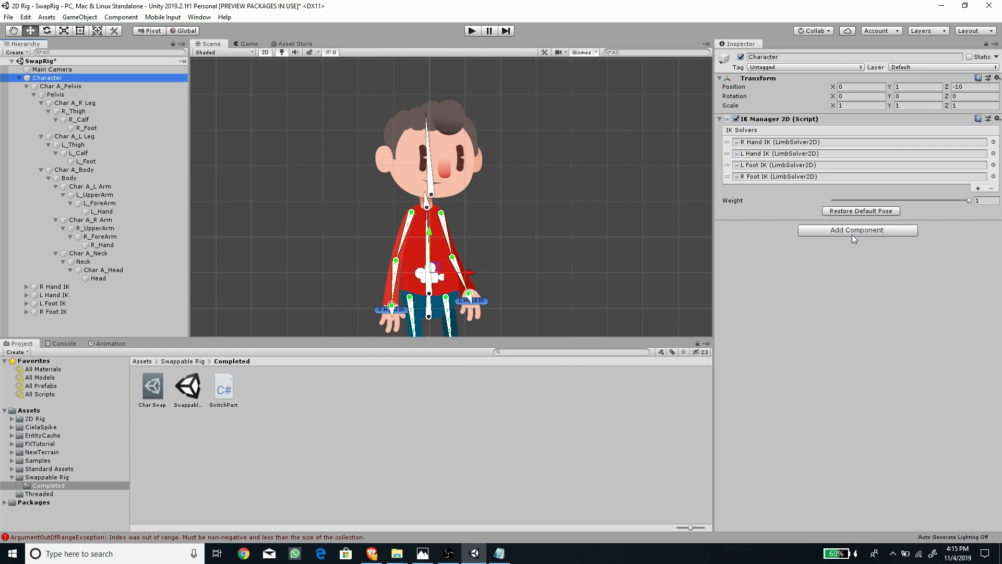
click(826, 230)
text(anim)
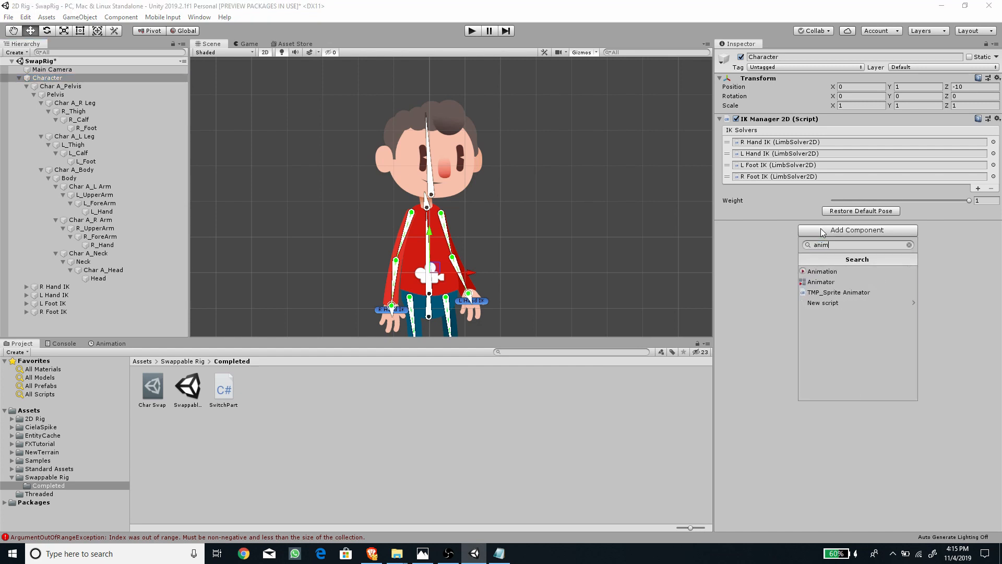
key(Down)
key(Down)
key(Return)
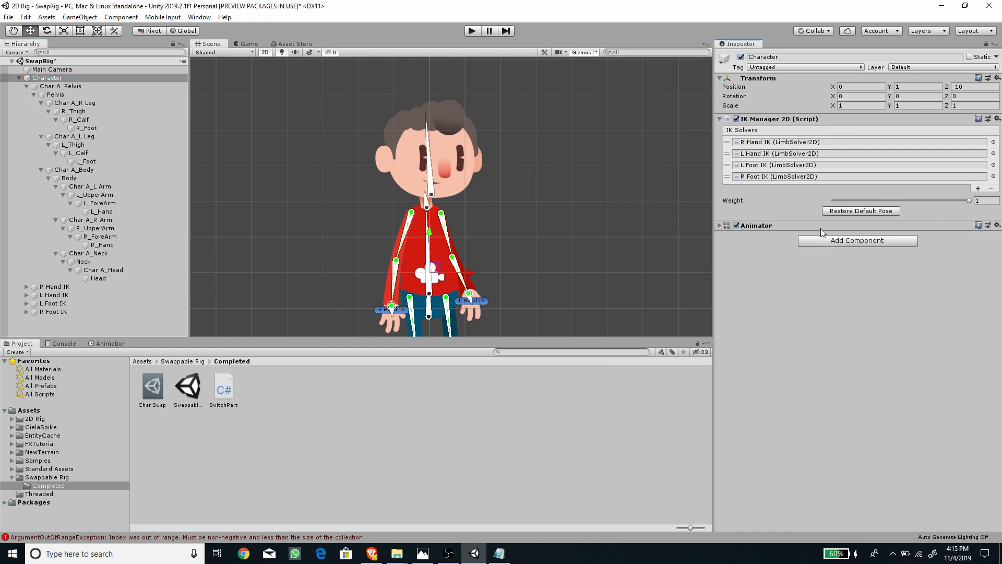
Assign the SwapChar controller from the Swappable Rig folder to the Character's Animator.
click(721, 225)
click(184, 361)
drag(690, 389, 867, 239)
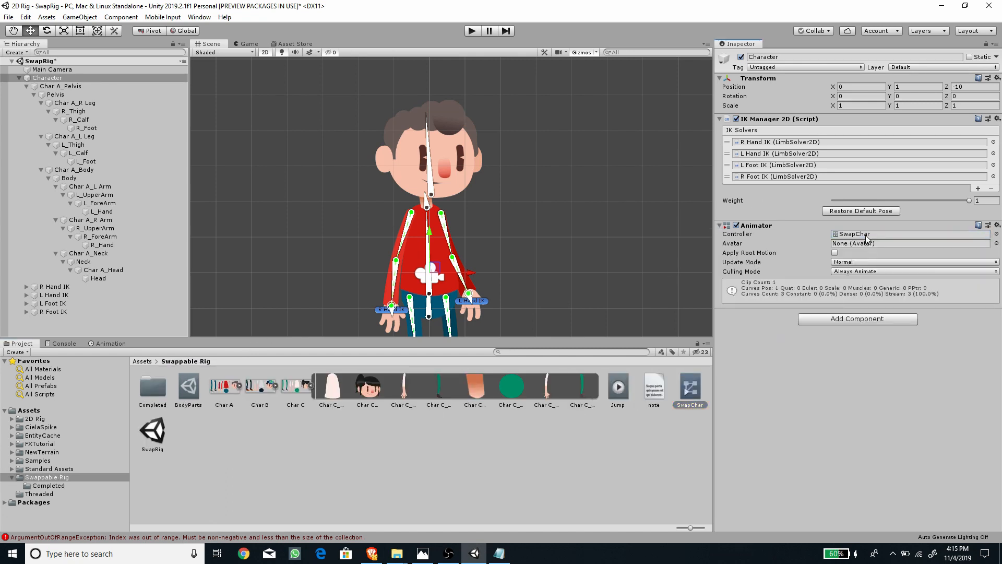
scroll(522, 235, down, 4)
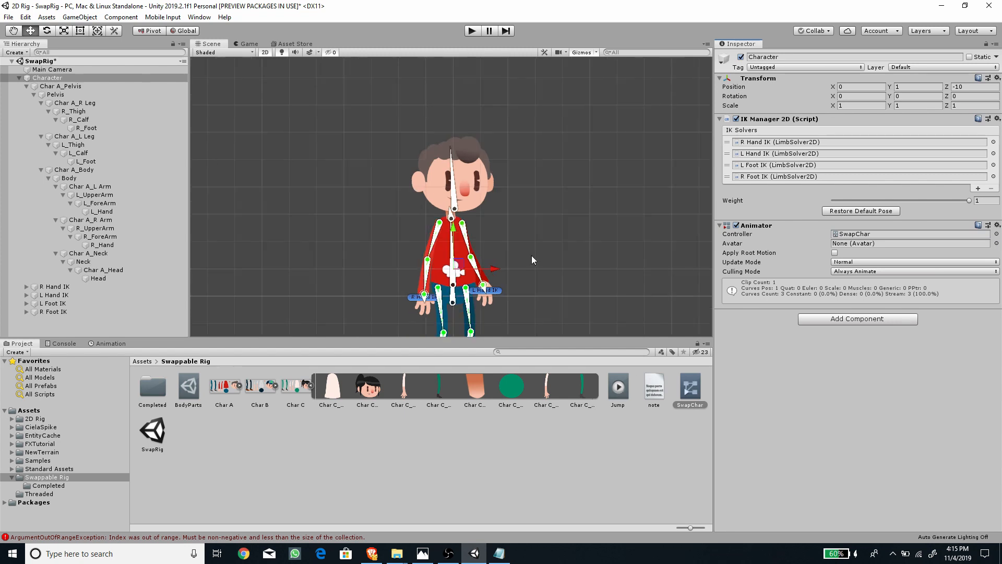
Inspect the sprite library and resolver setup on Char A_Pelvis in the Character hierarchy.
click(19, 77)
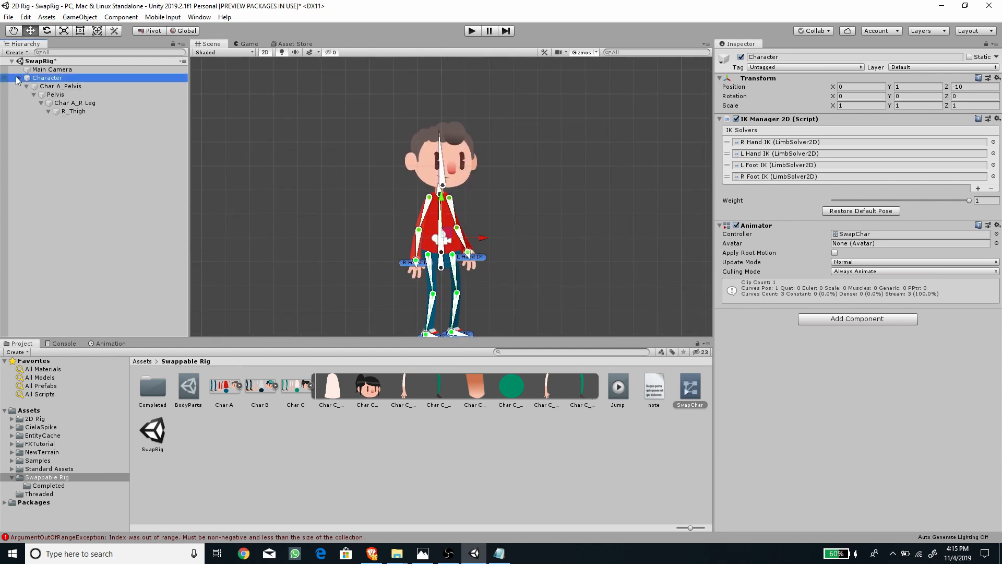
alt+click(19, 78)
click(71, 86)
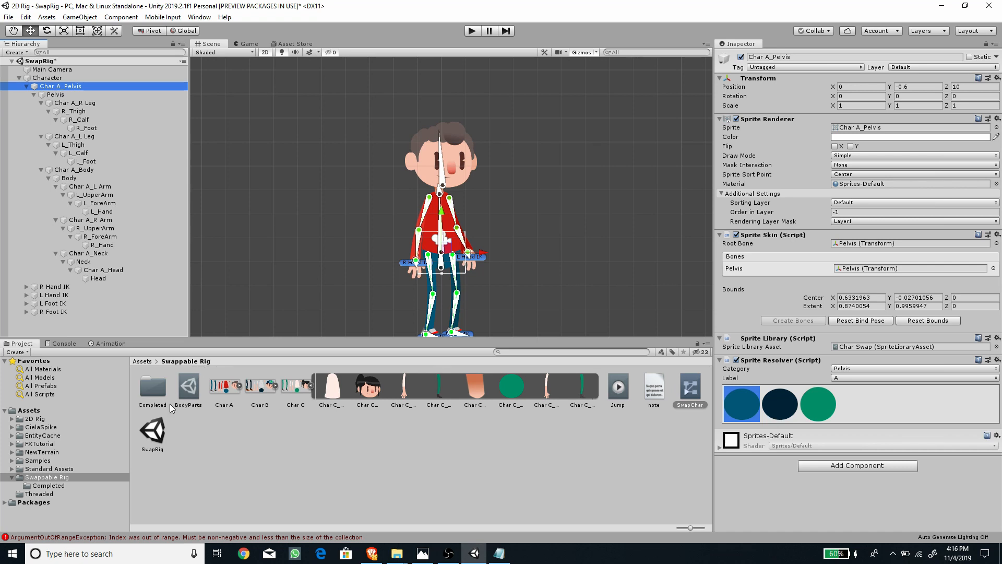
Open the SwitchPart script from the Completed folder in Visual Studio and set the editor zoom to 160%.
double_click(153, 388)
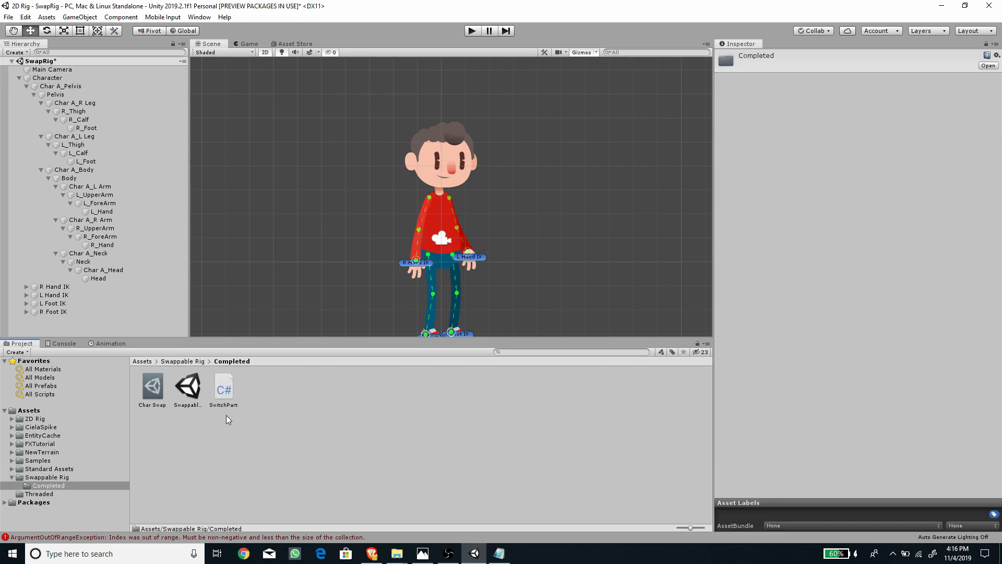
double_click(227, 386)
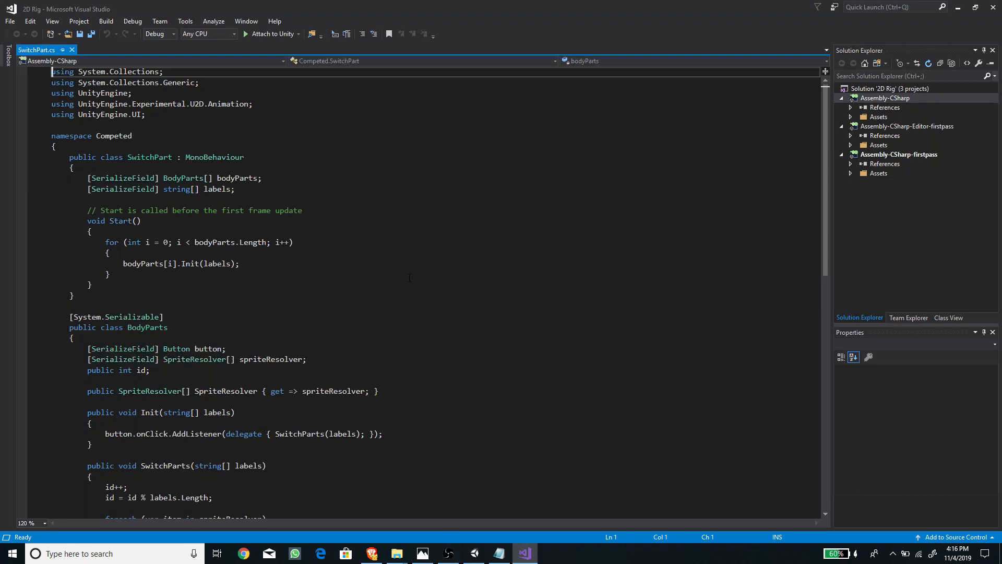
text(100)
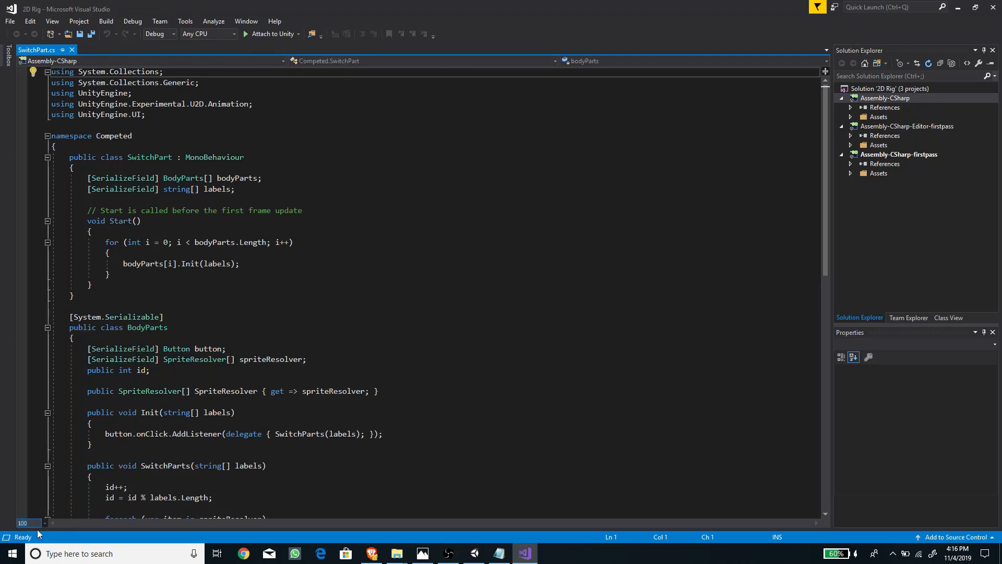
key(Return)
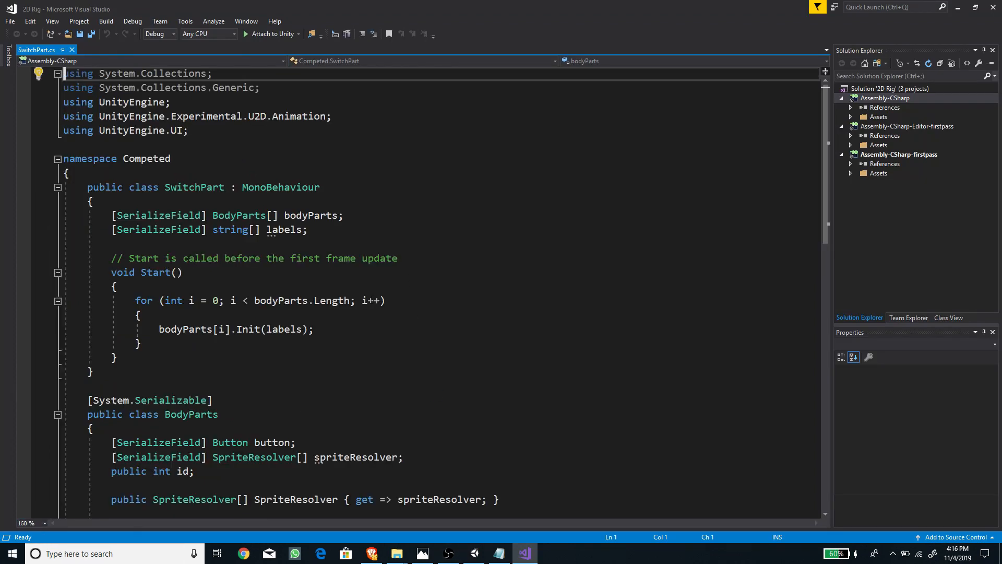
Examine the UnityEngine.Experimental.U2D.Animation using directive and the SpriteResolver array declared in the BodyParts class.
click(345, 116)
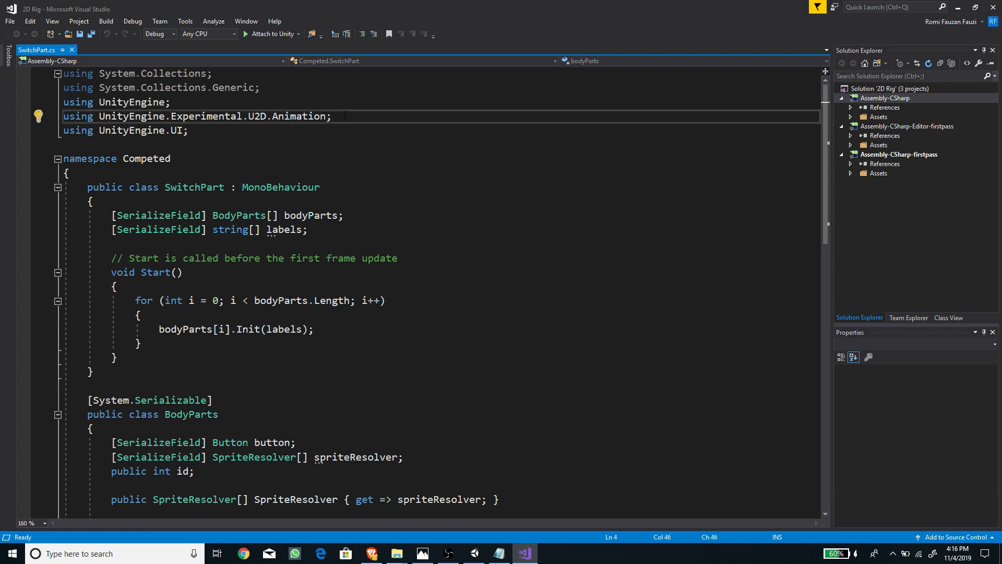
click(177, 116)
click(256, 116)
click(285, 116)
double_click(285, 116)
drag(332, 116, 51, 120)
scroll(256, 166, down, 7)
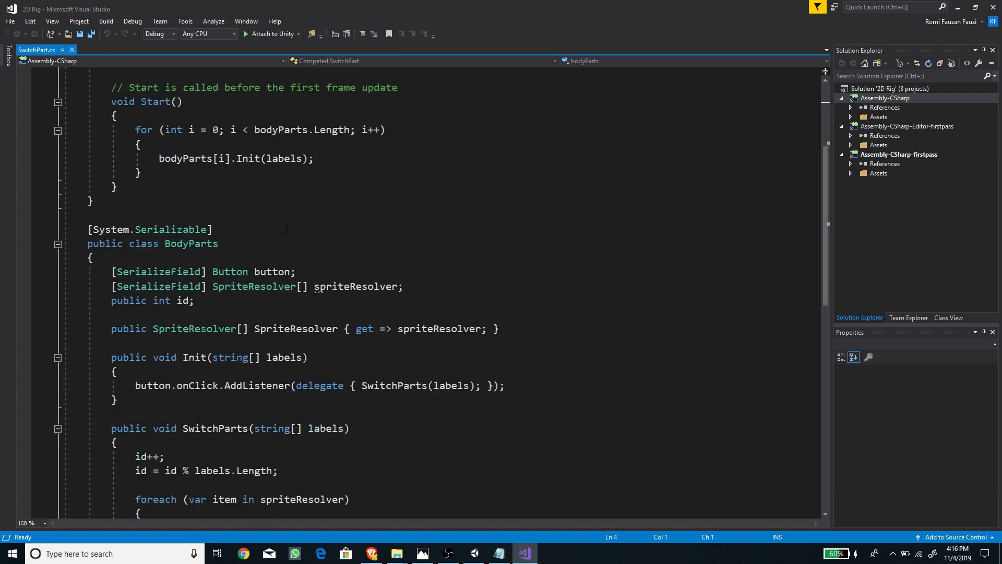
double_click(255, 162)
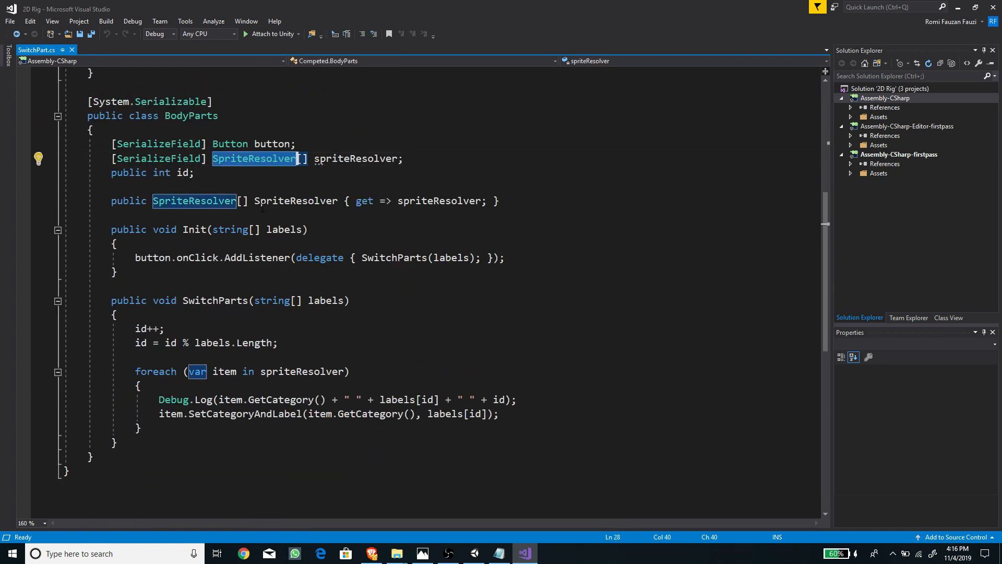
scroll(256, 166, up, 3)
scroll(272, 322, down, 1)
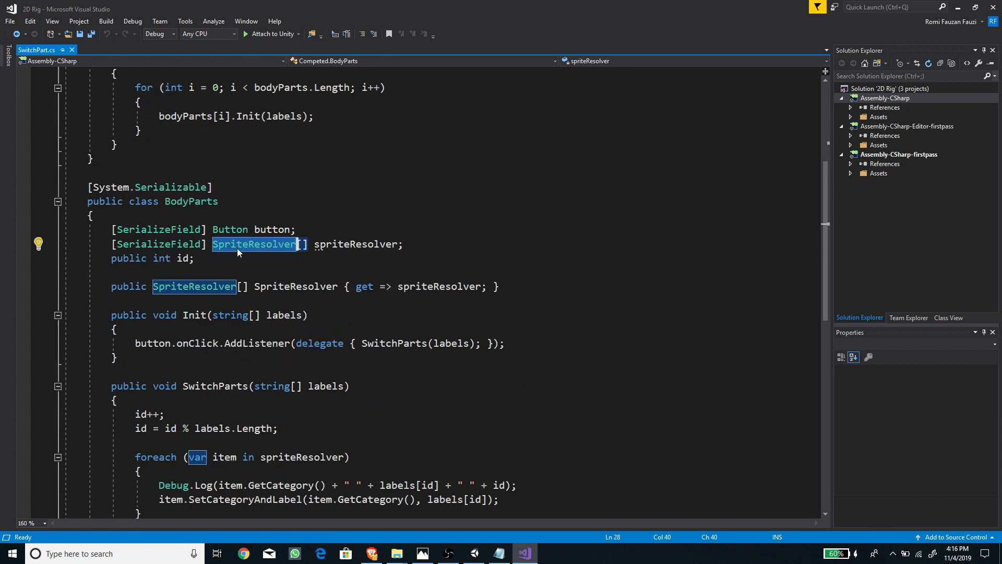
Examine the System.Serializable attribute on the BodyParts class and the serialized BodyParts array in SwitchPart.
scroll(238, 261, up, 1)
drag(227, 240, 82, 232)
drag(216, 229, 87, 230)
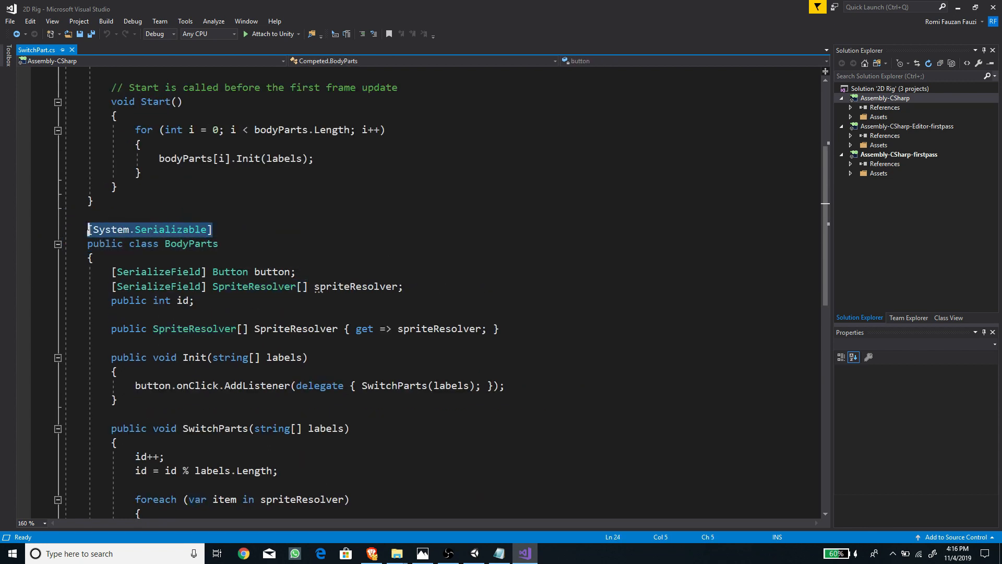
double_click(196, 249)
scroll(230, 240, up, 4)
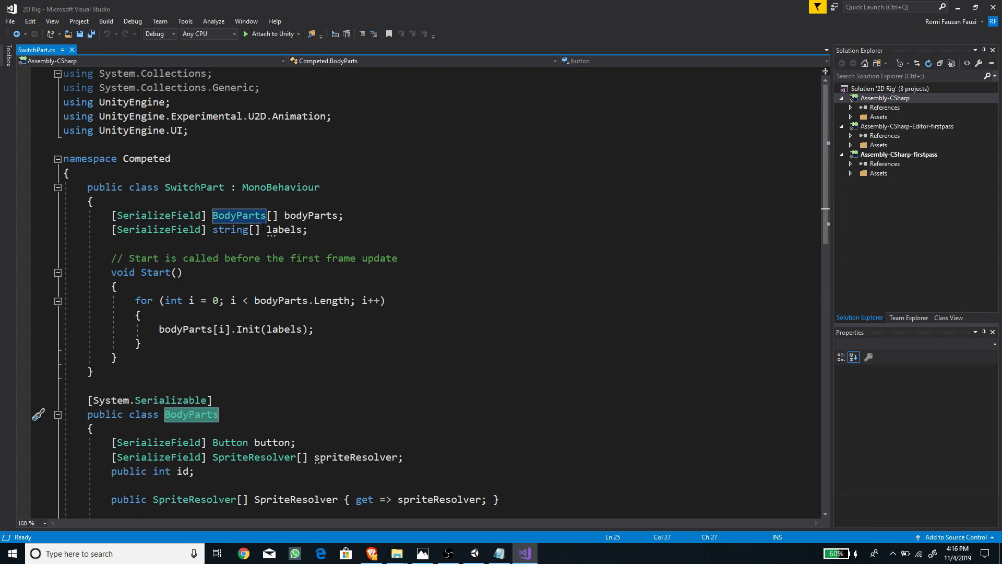
click(315, 215)
double_click(238, 218)
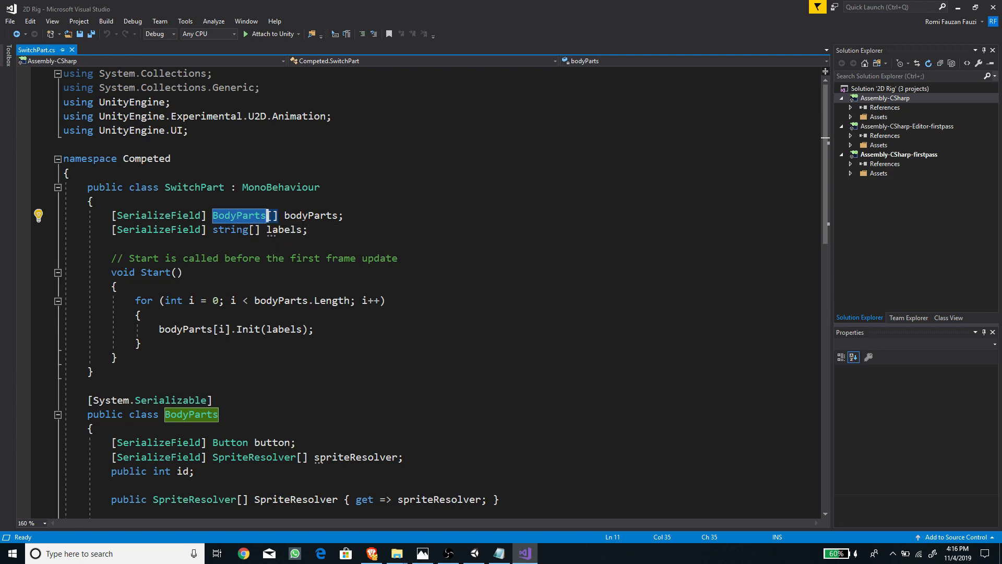
scroll(304, 218, down, 5)
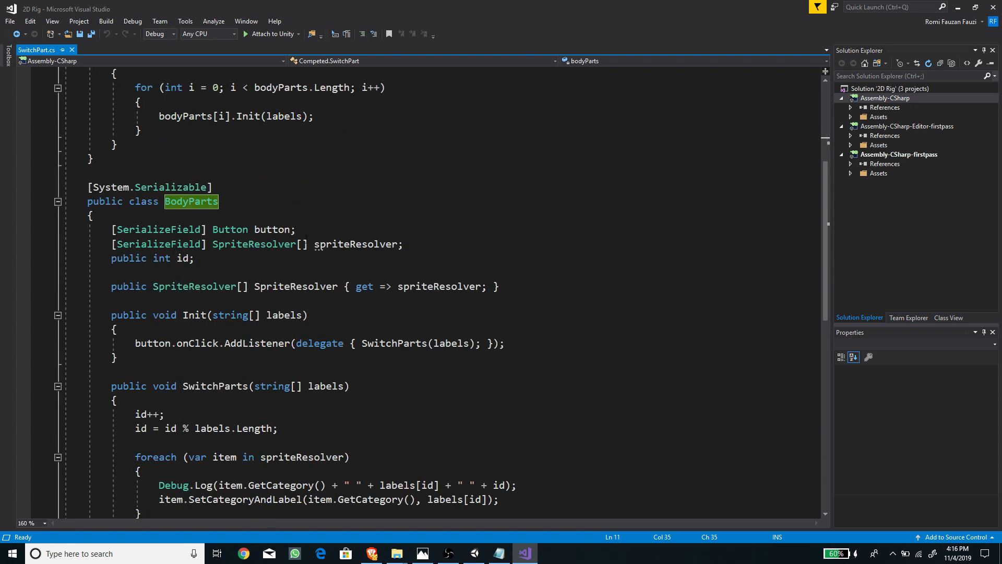
Review the spriteResolver and button fields of BodyParts and the onClick listener registered in the Init method.
mouse_move(363, 245)
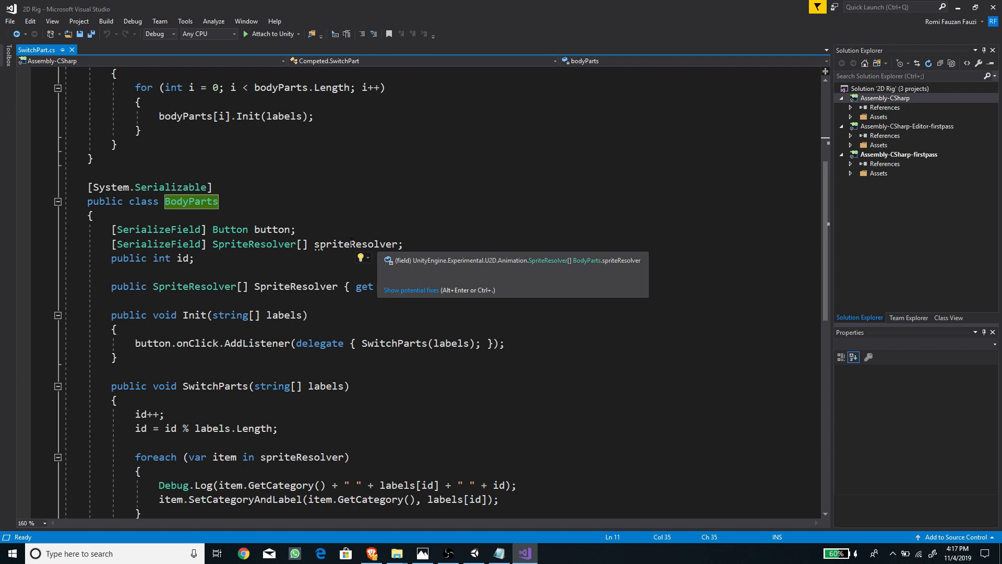
scroll(362, 374, down, 2)
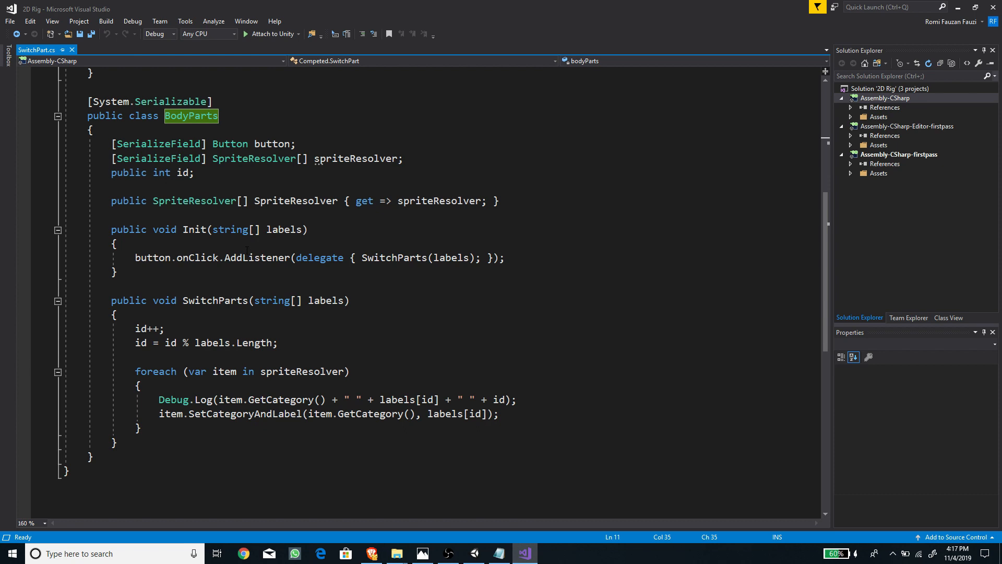
click(269, 143)
double_click(252, 257)
key(Up)
key(Up)
key(Up)
key(Up)
key(Up)
key(Up)
key(Up)
key(Up)
key(Up)
key(Down)
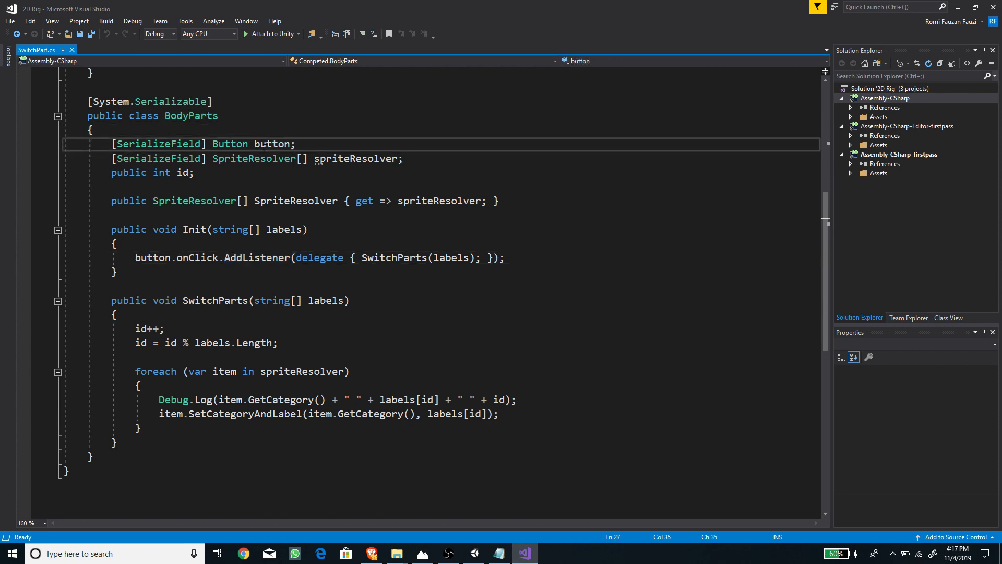
click(279, 258)
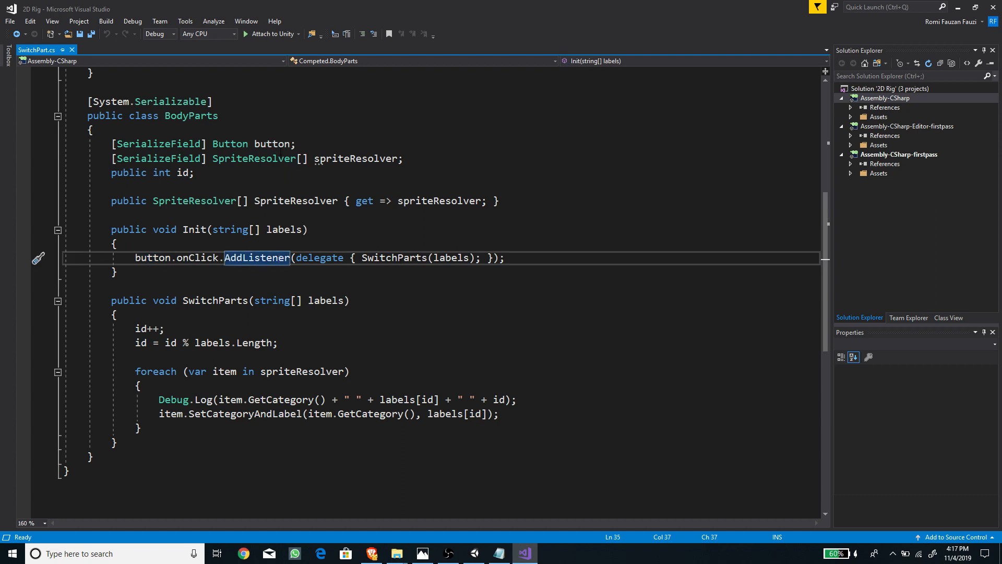
click(282, 144)
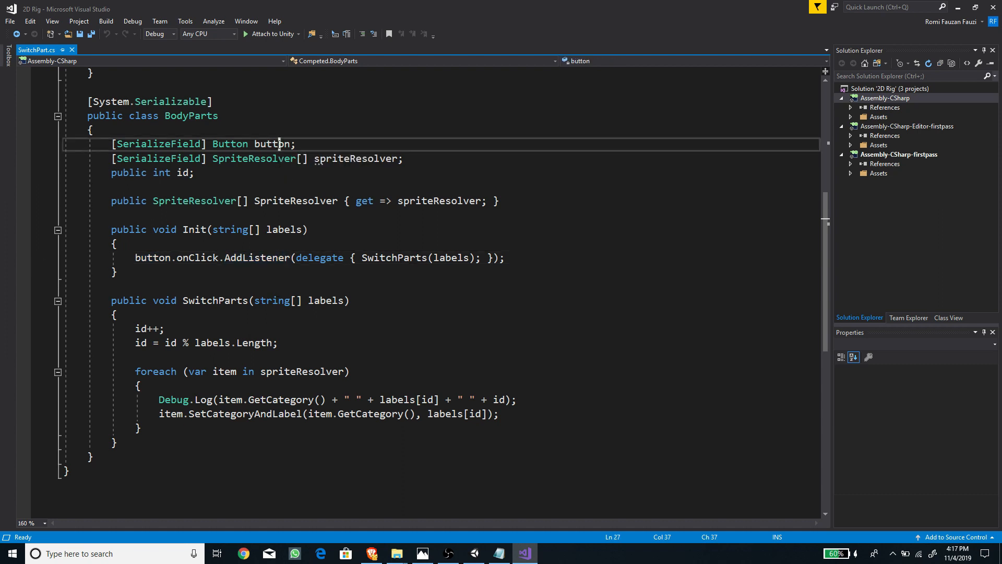
Examine the SwitchParts method, its SetCategoryAndLabel call, and the serialized labels array passed into it.
click(218, 302)
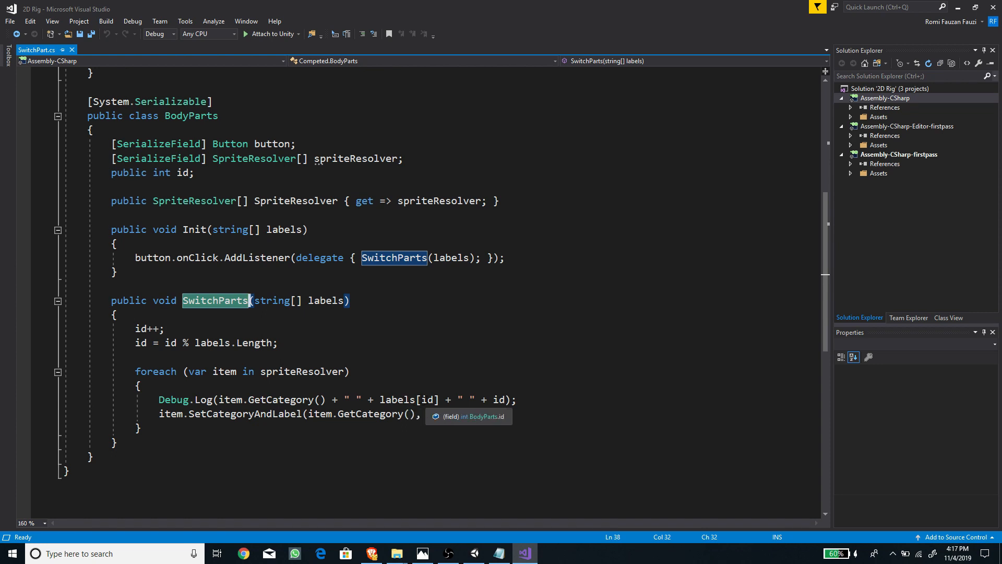
scroll(407, 414, up, 7)
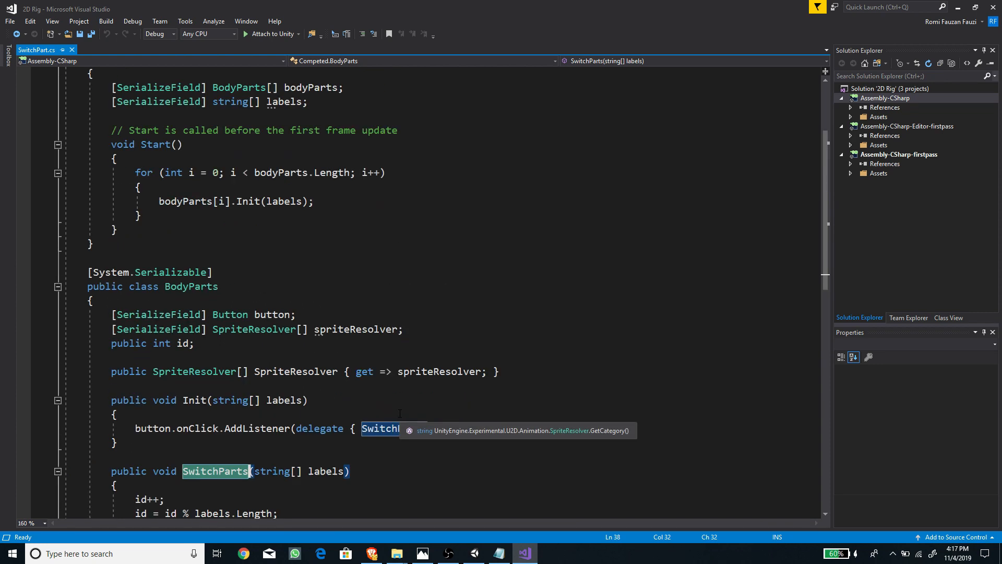
drag(319, 235, 108, 230)
scroll(289, 353, down, 7)
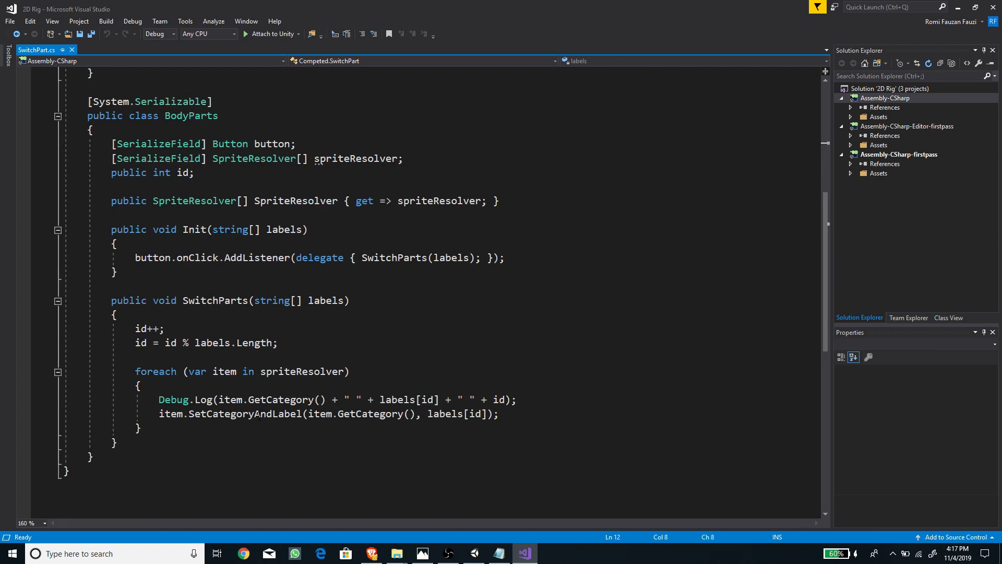
double_click(239, 415)
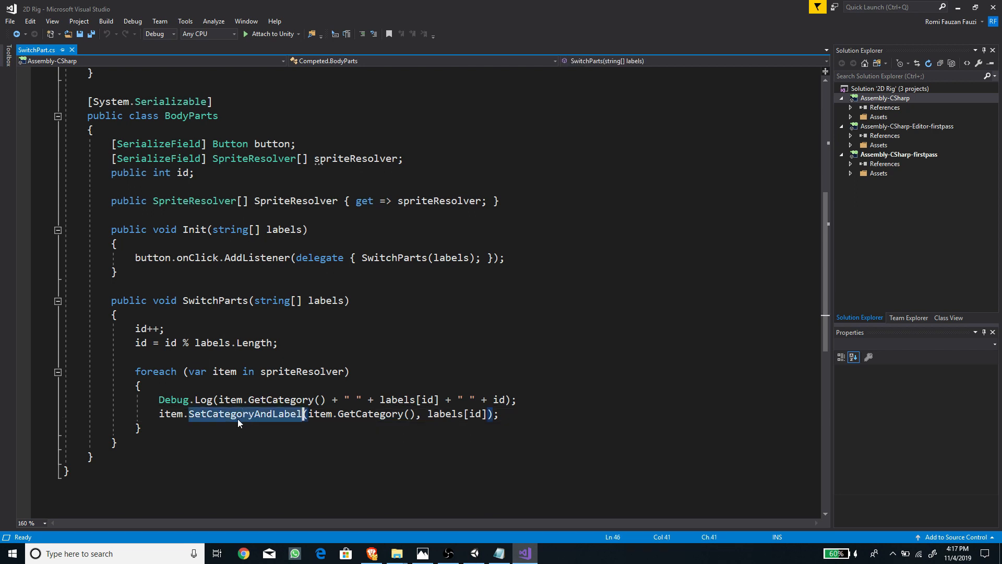
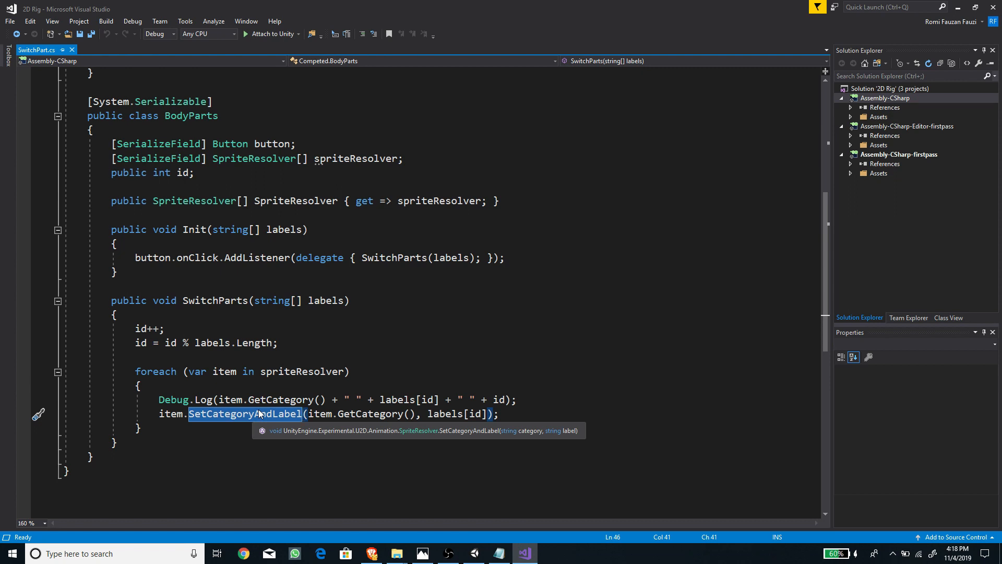
scroll(407, 297, up, 5)
scroll(407, 296, up, 2)
click(290, 231)
scroll(321, 288, down, 7)
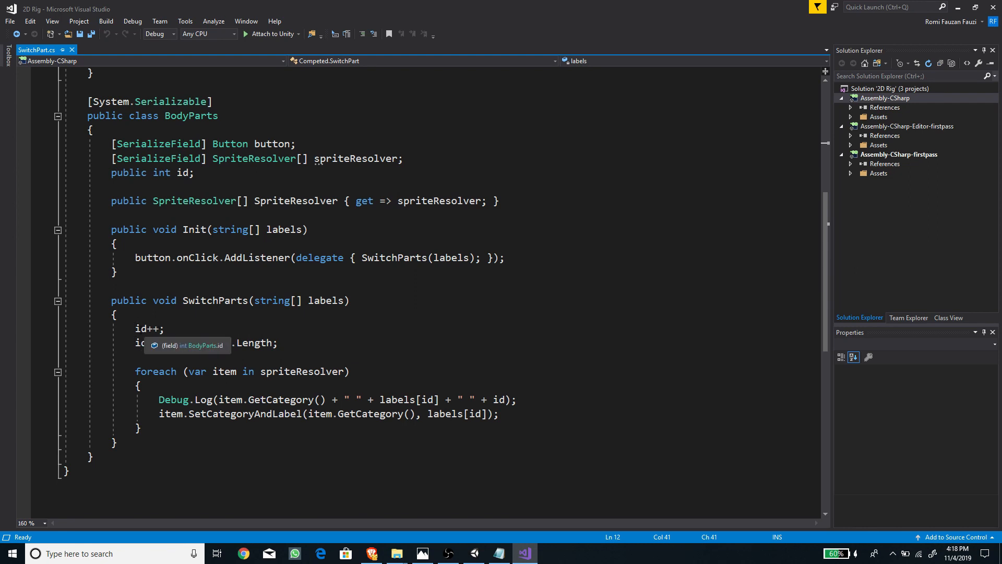
Examine how SwitchParts wraps id with the modulo of labels.Length and uses it to index the labels array.
drag(135, 342, 280, 343)
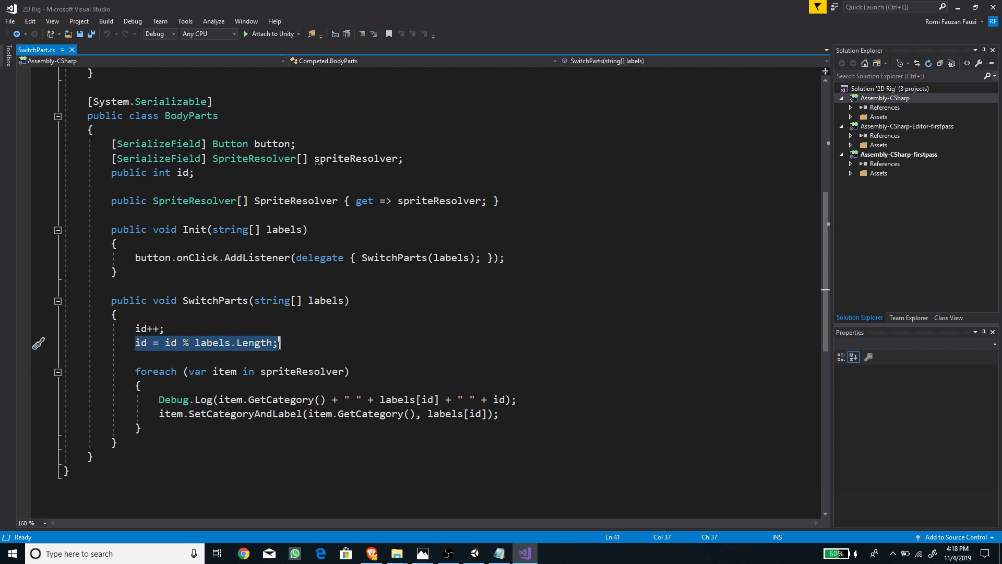
click(177, 344)
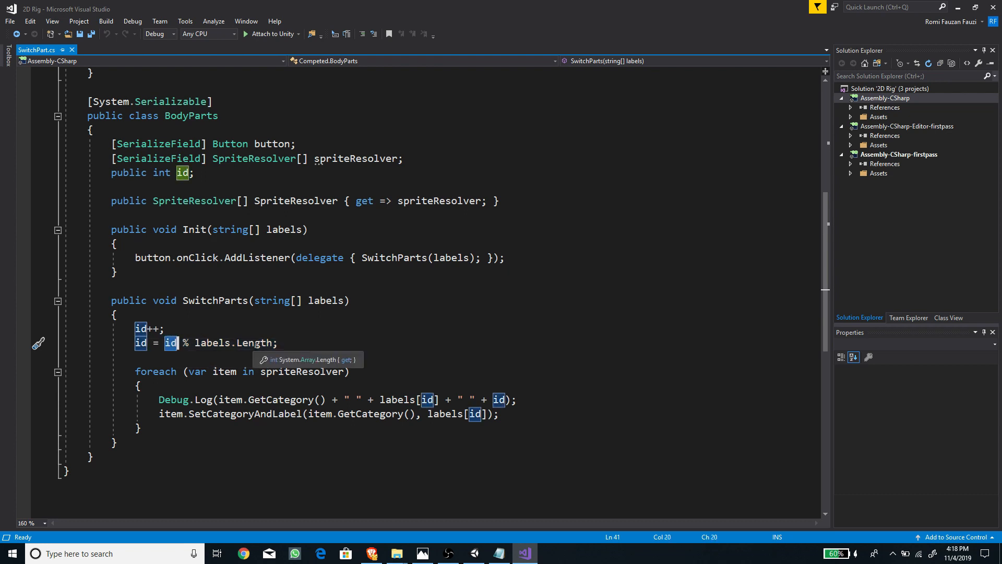
drag(189, 343, 184, 344)
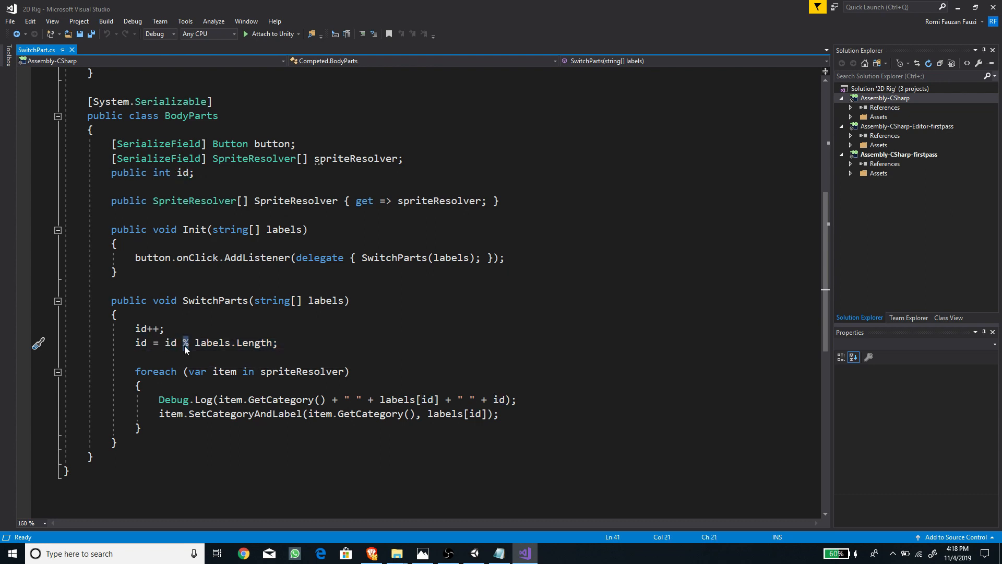
click(146, 343)
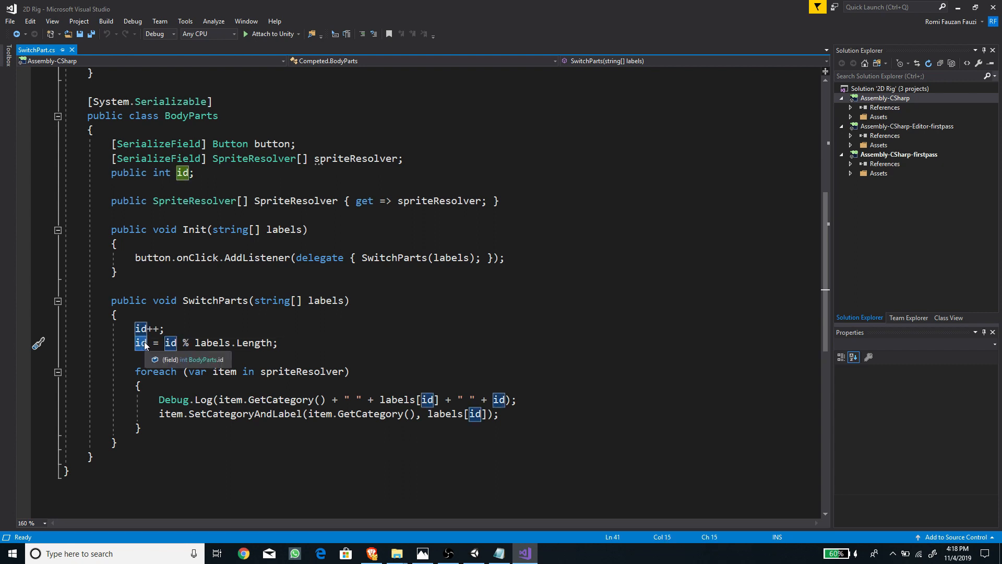
double_click(436, 414)
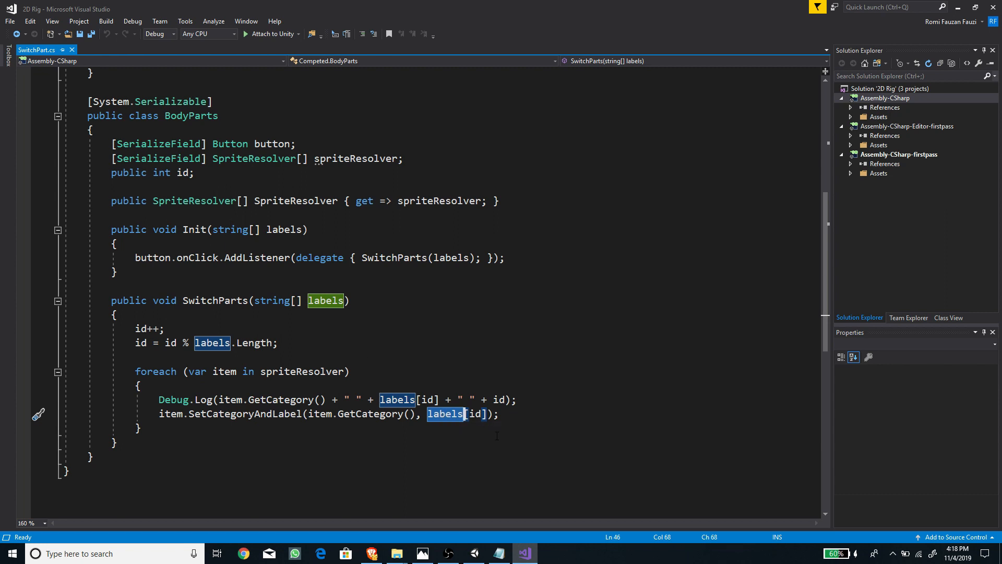
Switch to the Unity editor and add a UI Button on a new canvas in the SwapRig scene.
scroll(497, 436, up, 7)
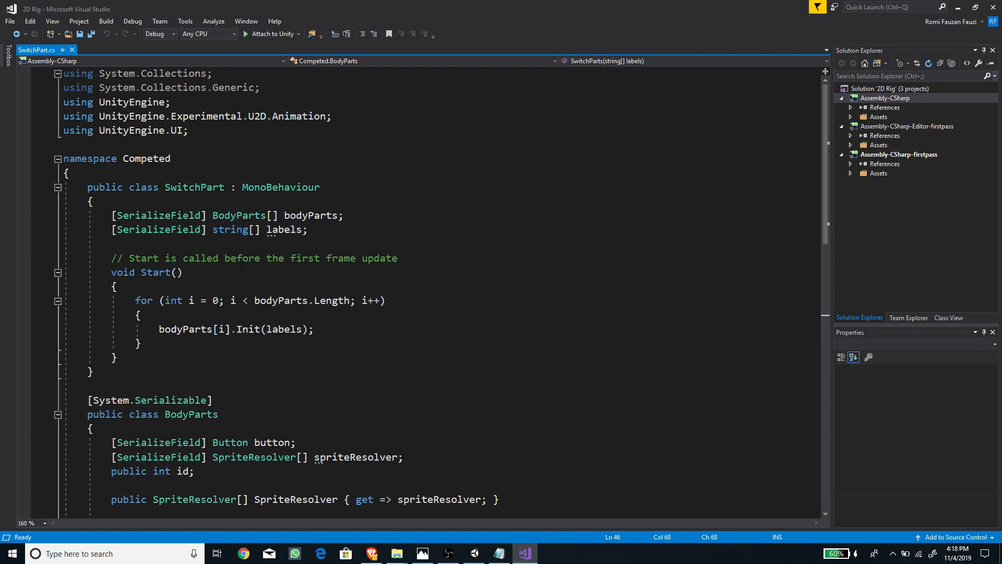
scroll(242, 266, down, 2)
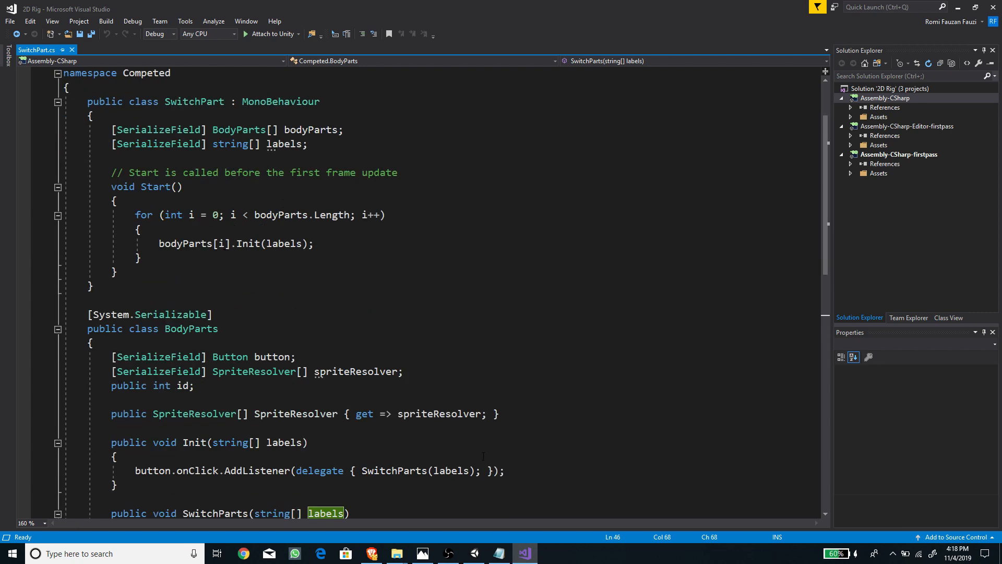
click(474, 553)
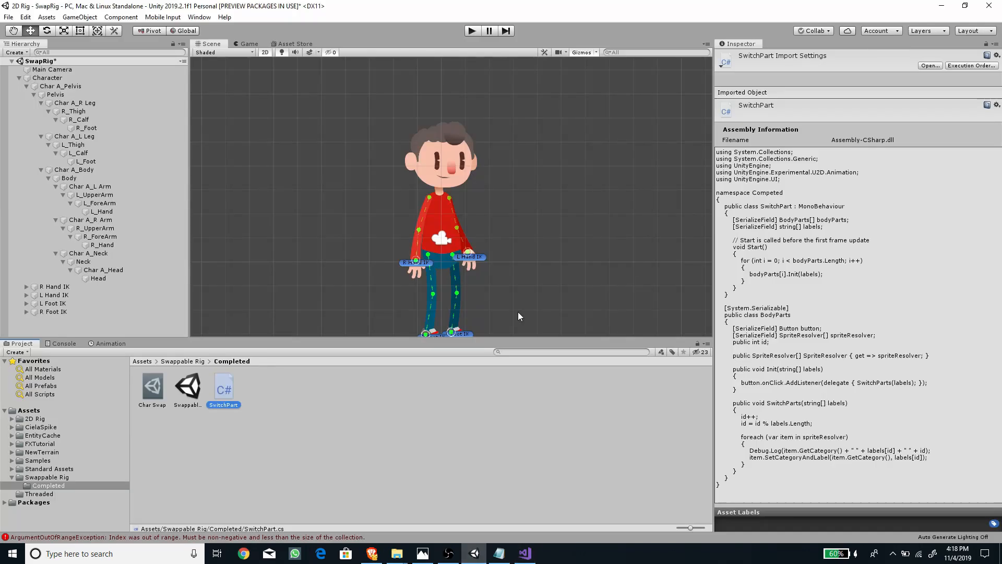
click(19, 78)
click(71, 155)
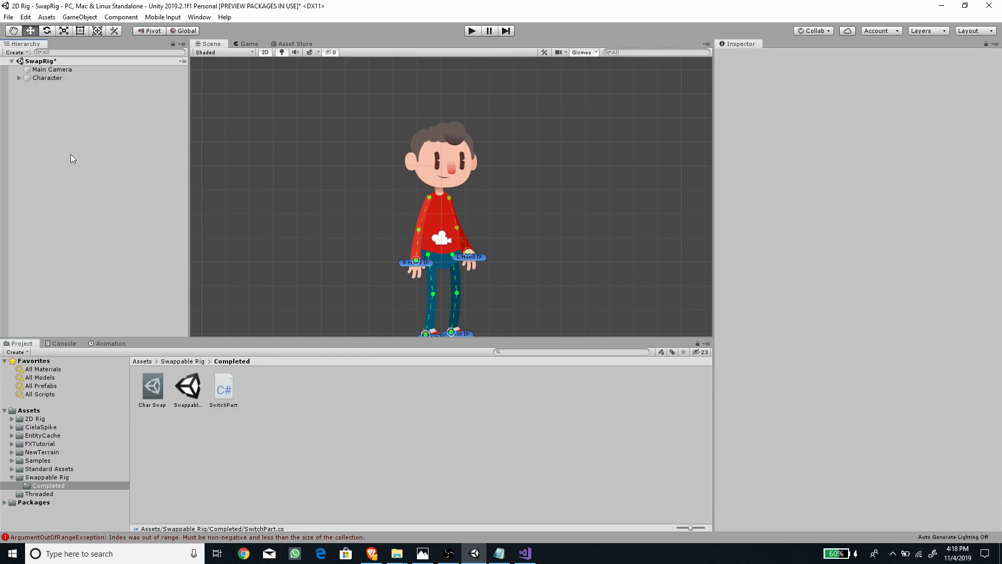
right_click(58, 106)
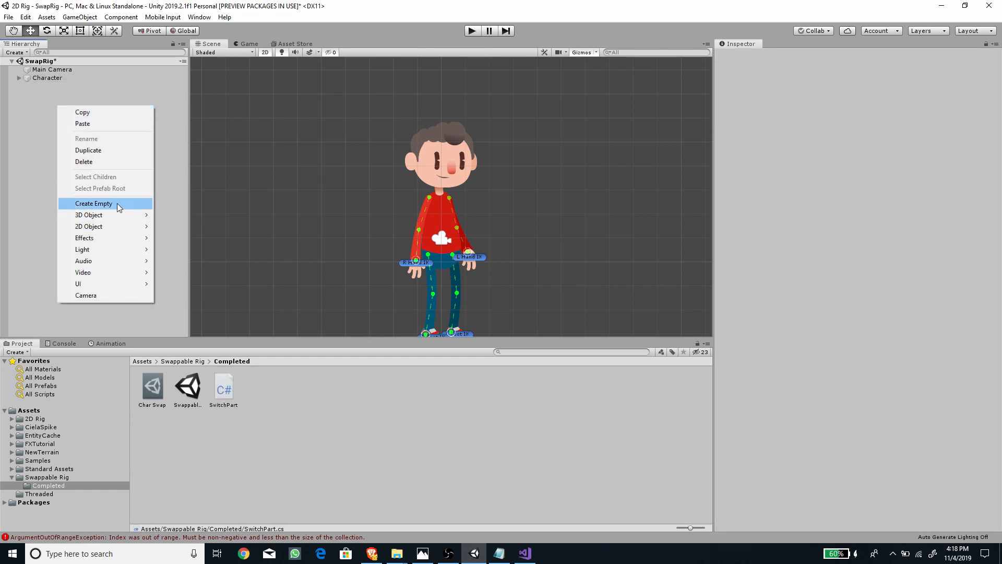
mouse_move(114, 283)
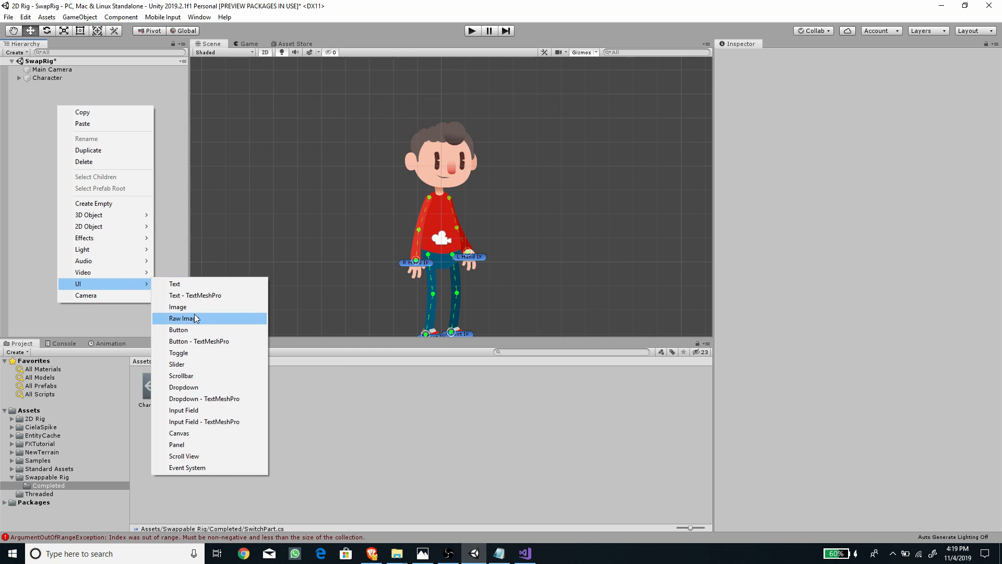
click(197, 330)
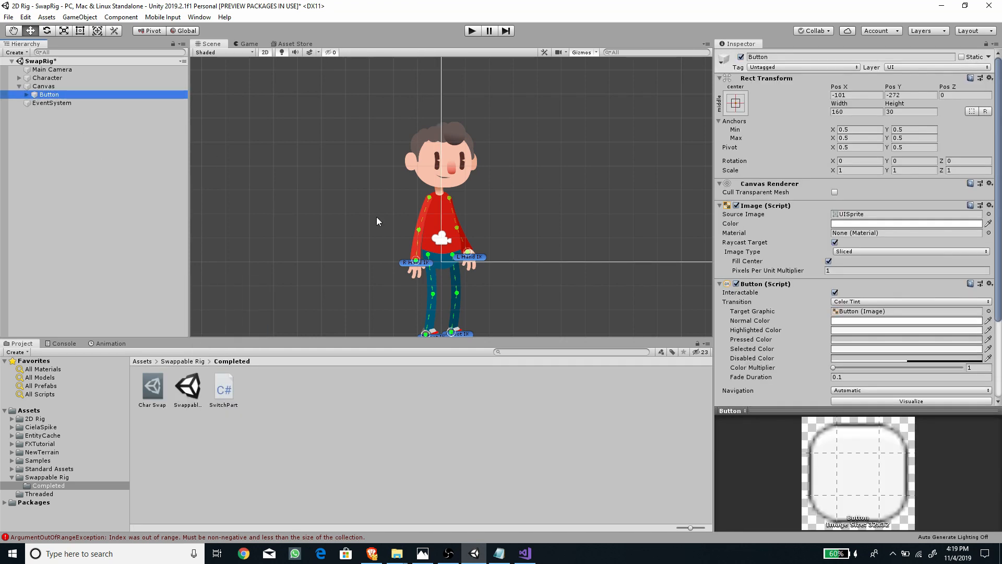
key(f)
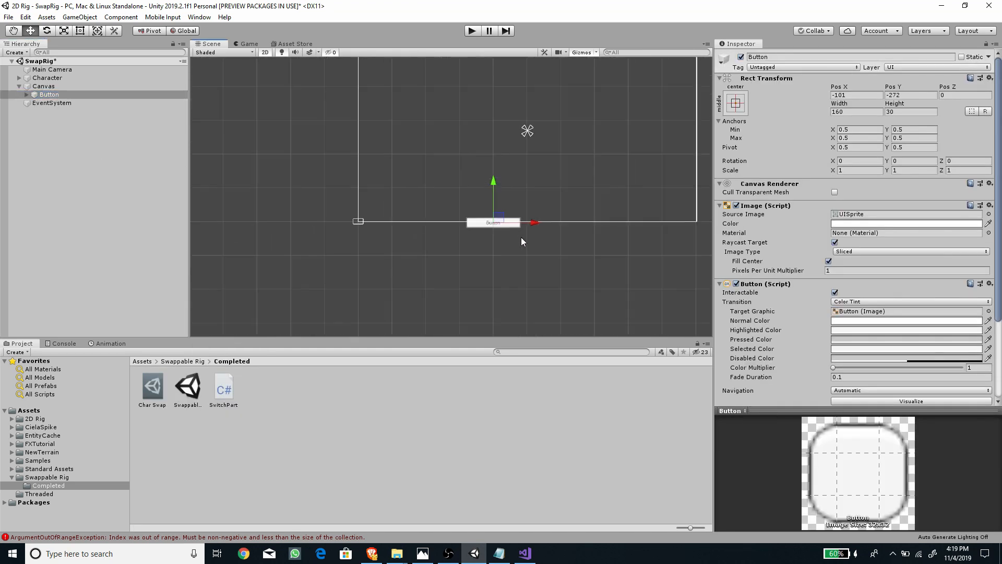
Set the Canvas Scaler to Scale With Screen Size with a 1280 x 720 reference resolution and a match of 0.5.
middle_drag(521, 241, 454, 319)
click(58, 86)
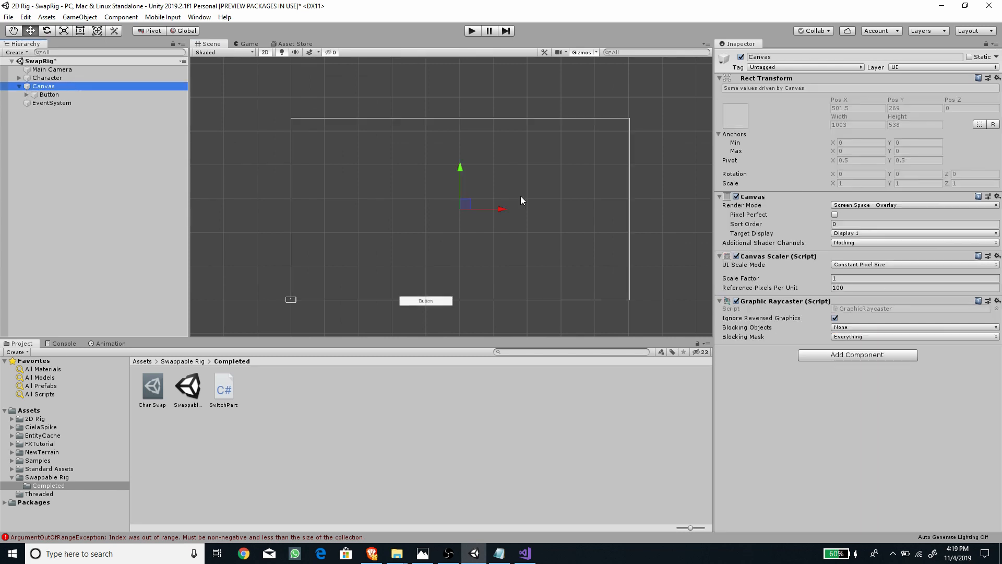
click(892, 265)
click(887, 275)
click(858, 278)
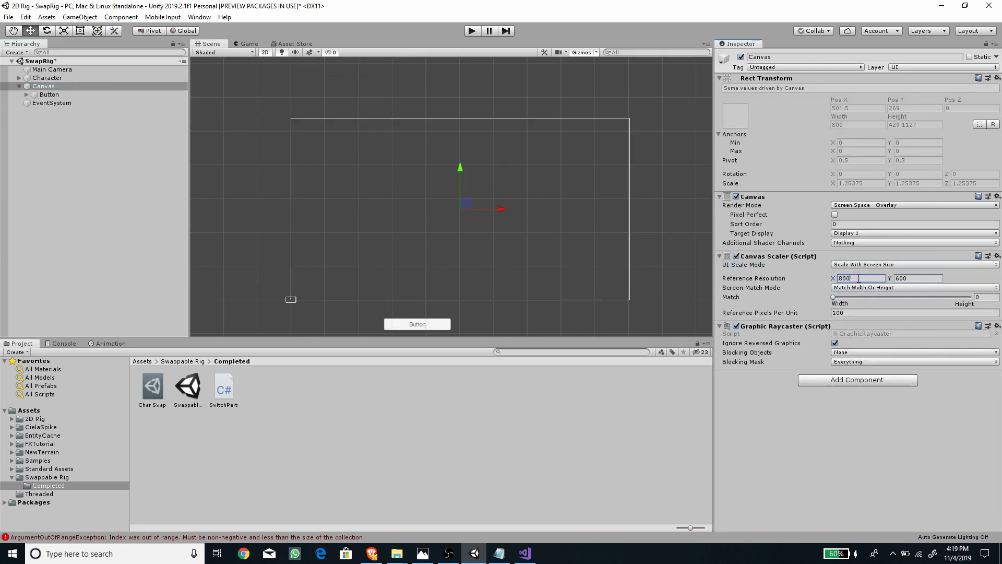
text(1280)
key(Tab)
text(720)
click(987, 297)
text(.5)
Place the button beside the character's head at about Pos X 198 and Pos Y 147.
click(49, 94)
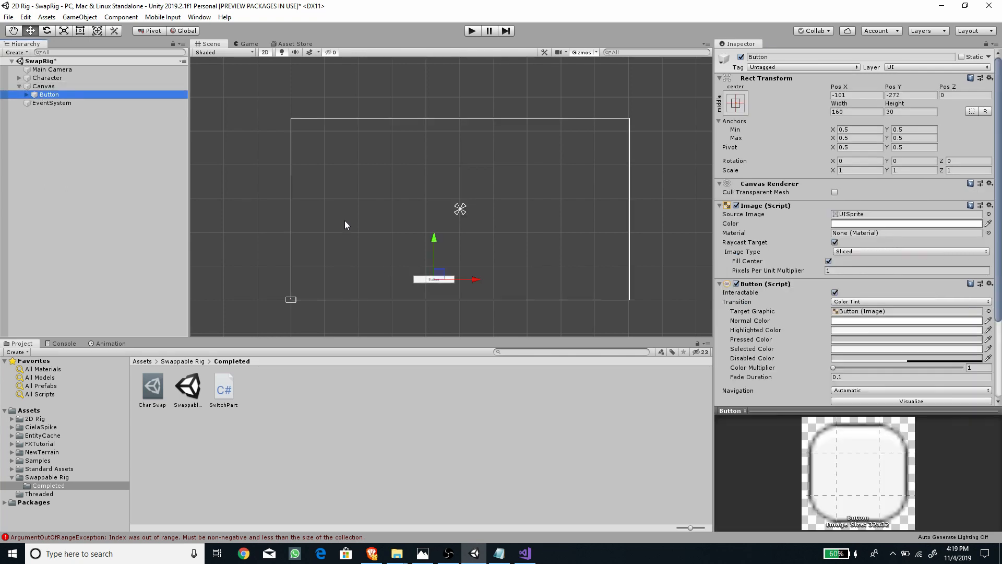
click(79, 30)
drag(448, 278, 528, 180)
click(249, 43)
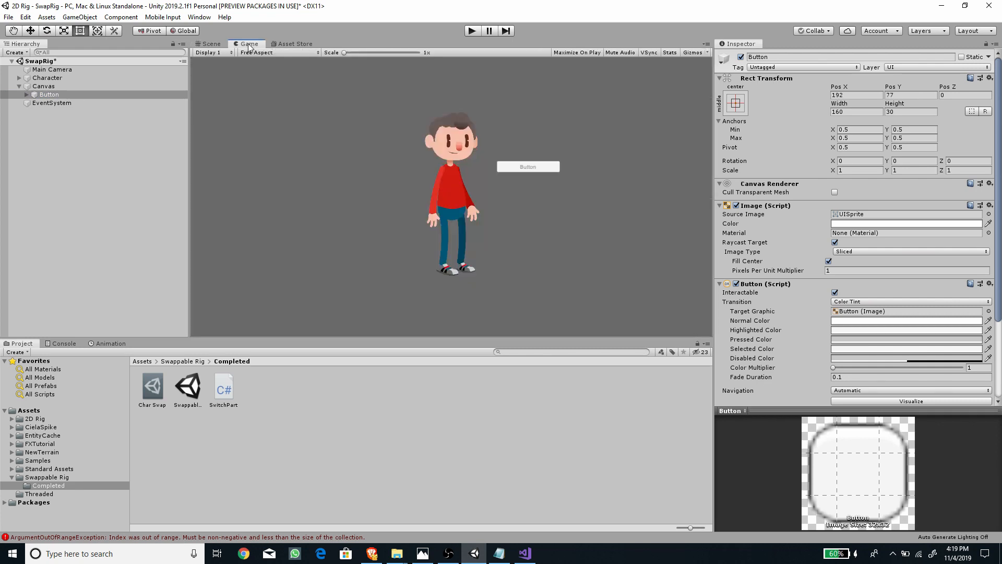
drag(891, 87, 15, 81)
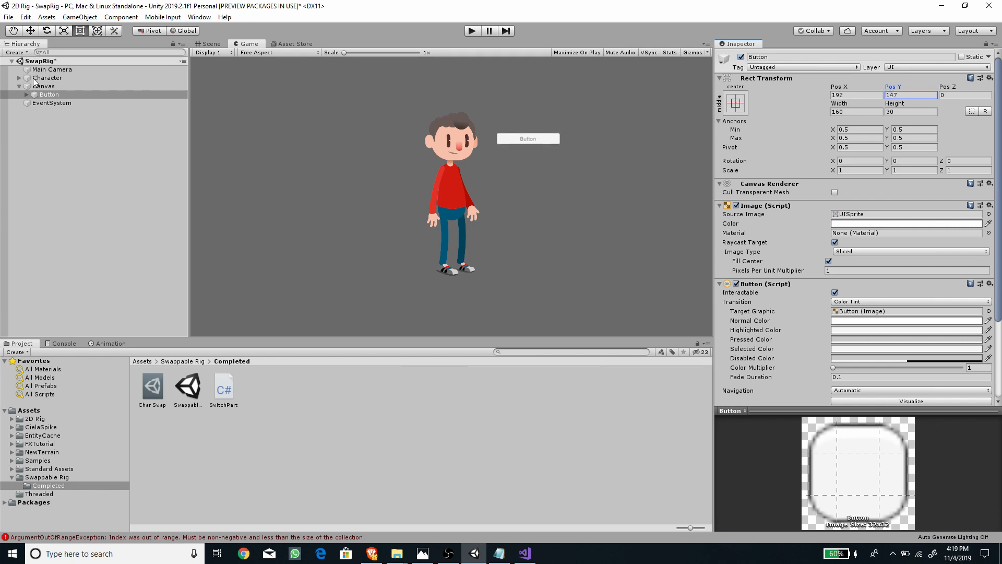
drag(835, 87, 853, 87)
Change the button's label text to ">>" and enable Best Fit for it.
click(27, 95)
click(54, 103)
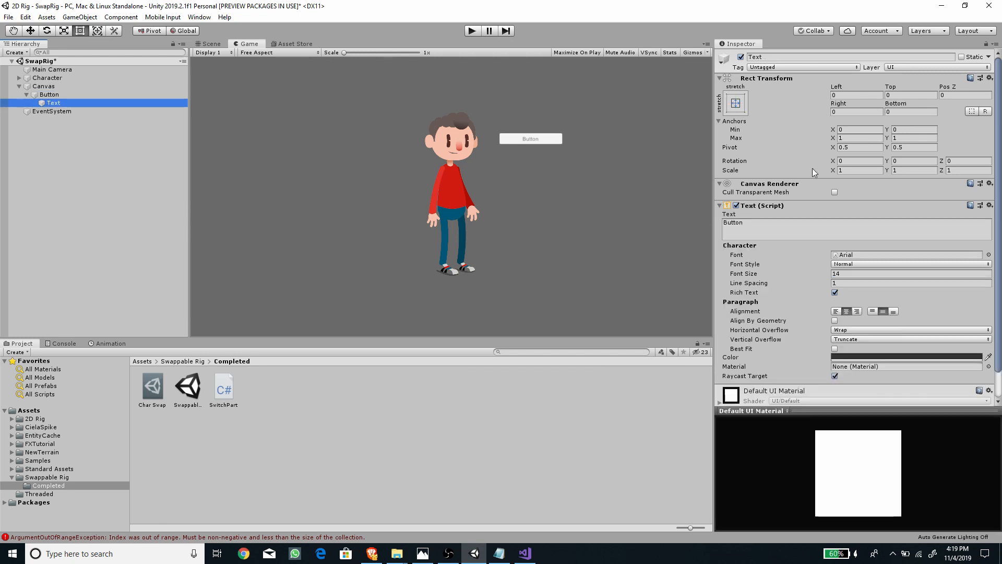
click(766, 220)
text(>>)
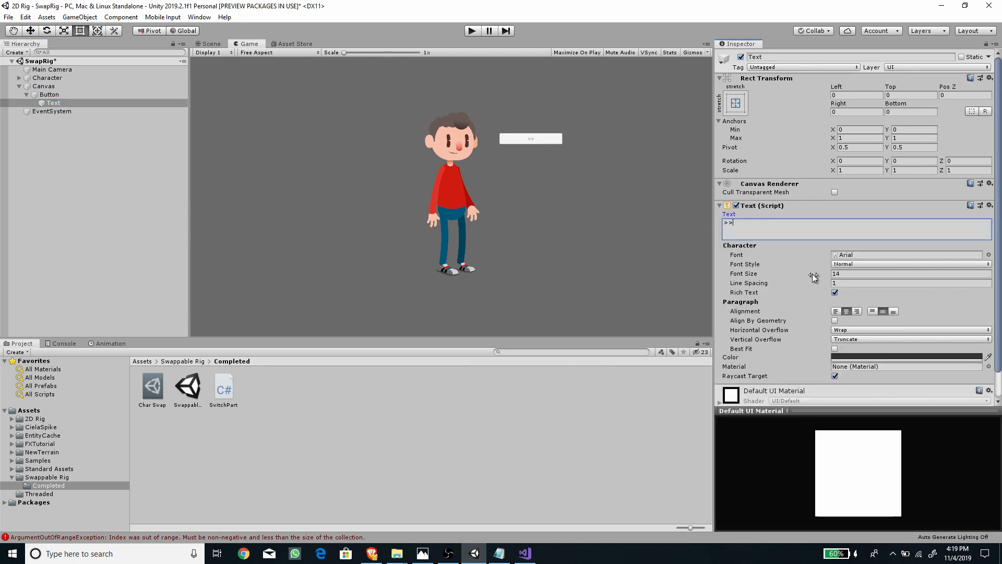
click(835, 349)
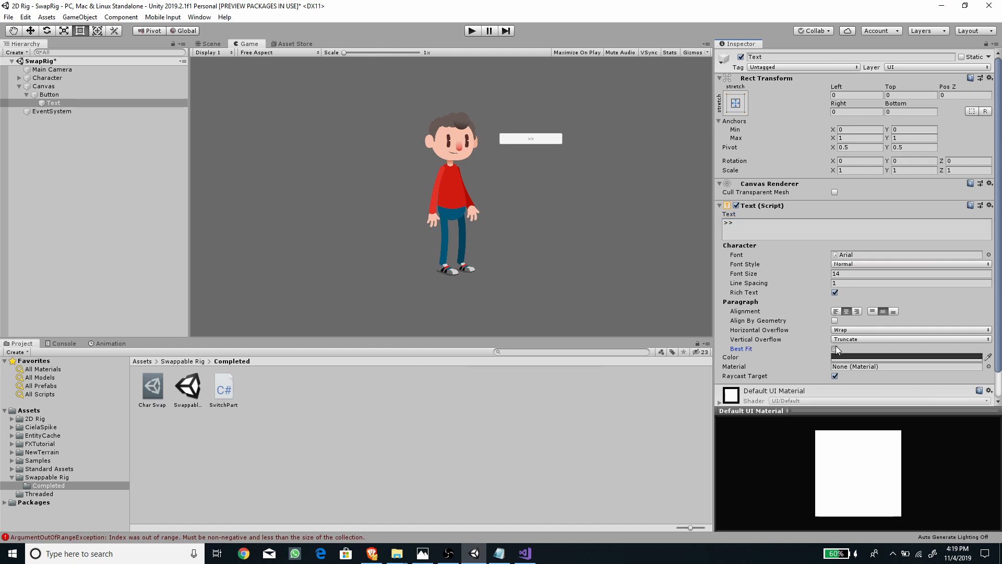
Set the button's width to 60.
click(49, 94)
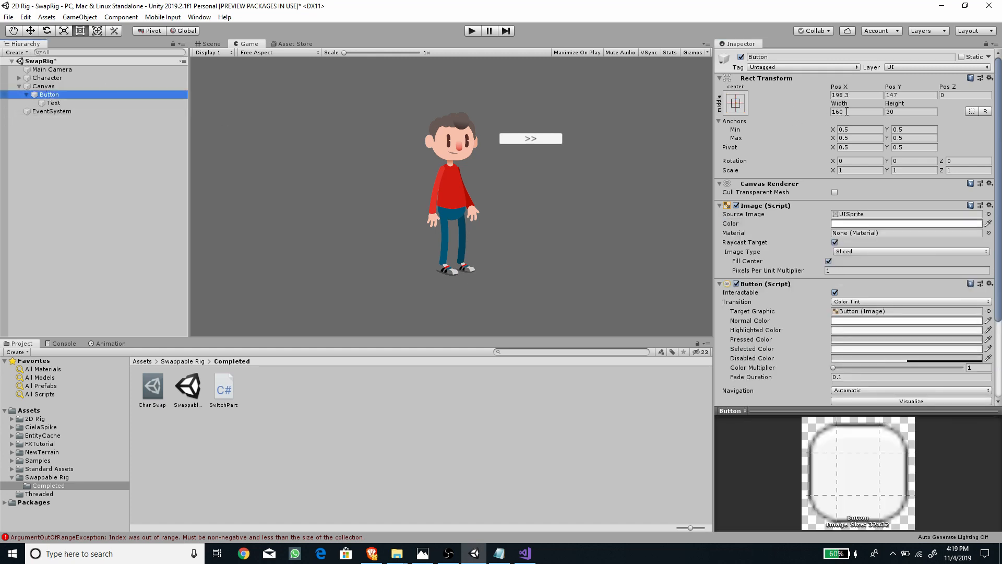
click(848, 112)
text(60)
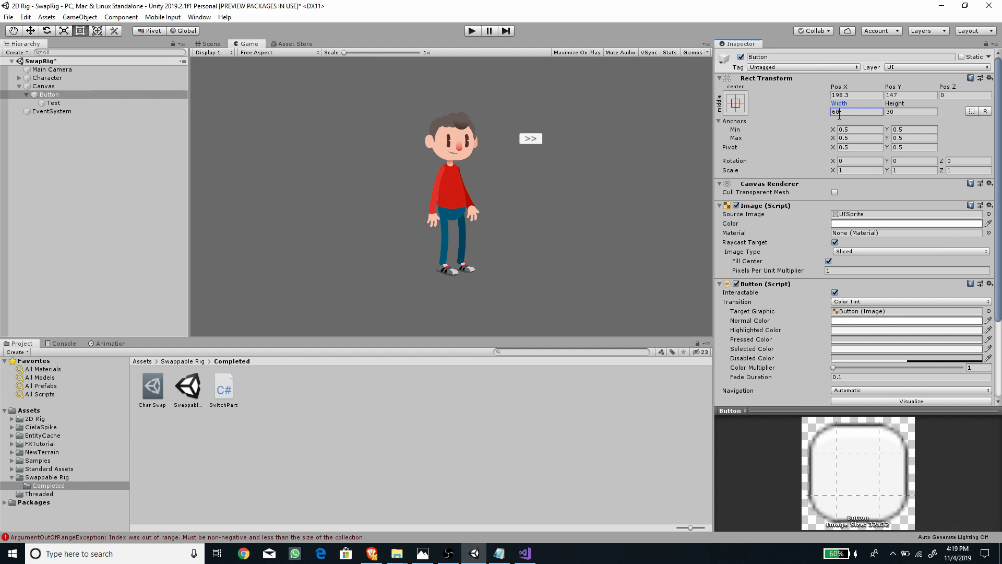
Duplicate the ">>" button twice under the Canvas.
click(26, 95)
key(ctrl+d)
key(ctrl+d)
click(57, 146)
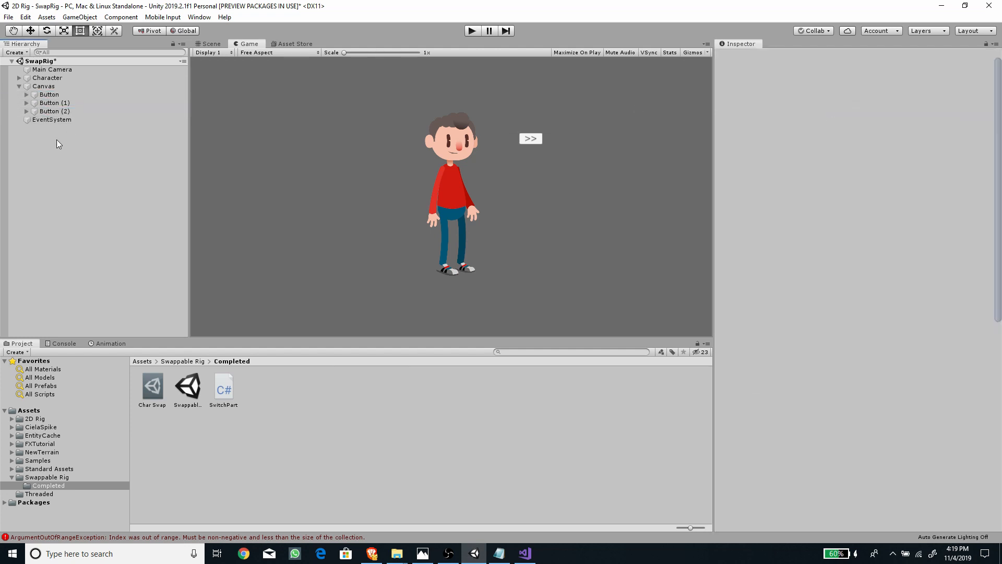
Add the Switch Part script to the Character object and set its Body Parts size to 3.
click(47, 78)
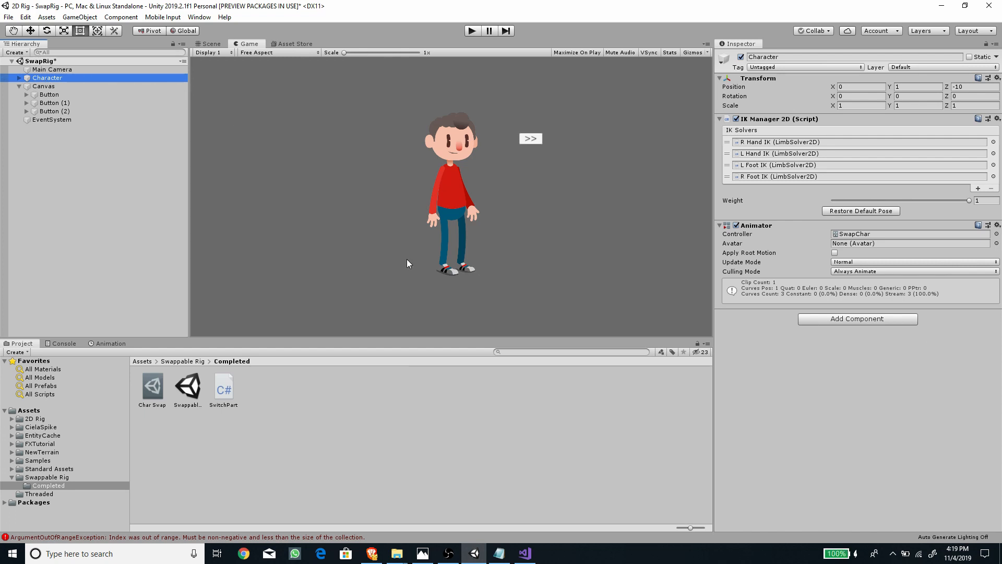
click(839, 320)
text(switch)
key(Return)
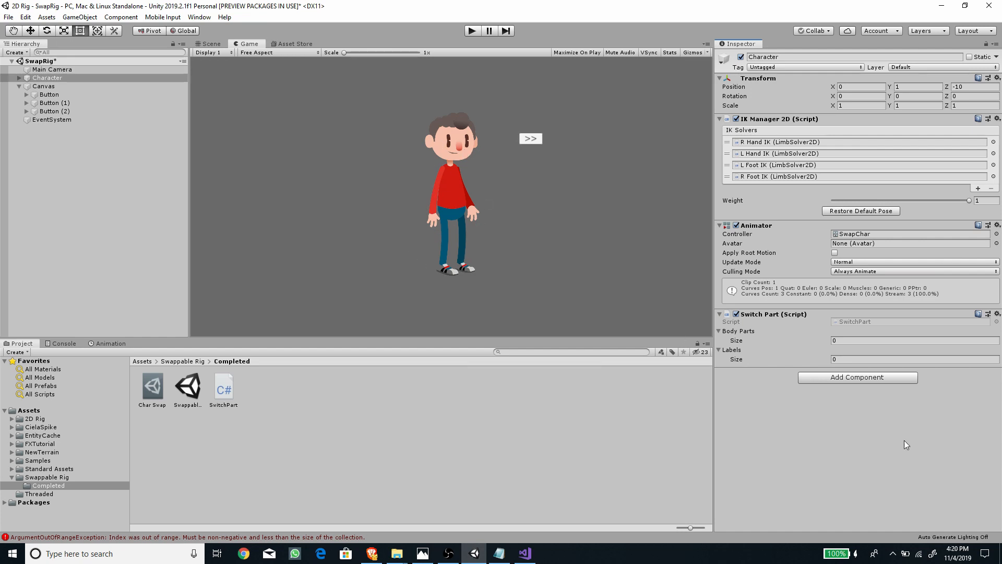
click(844, 340)
text(3)
key(Return)
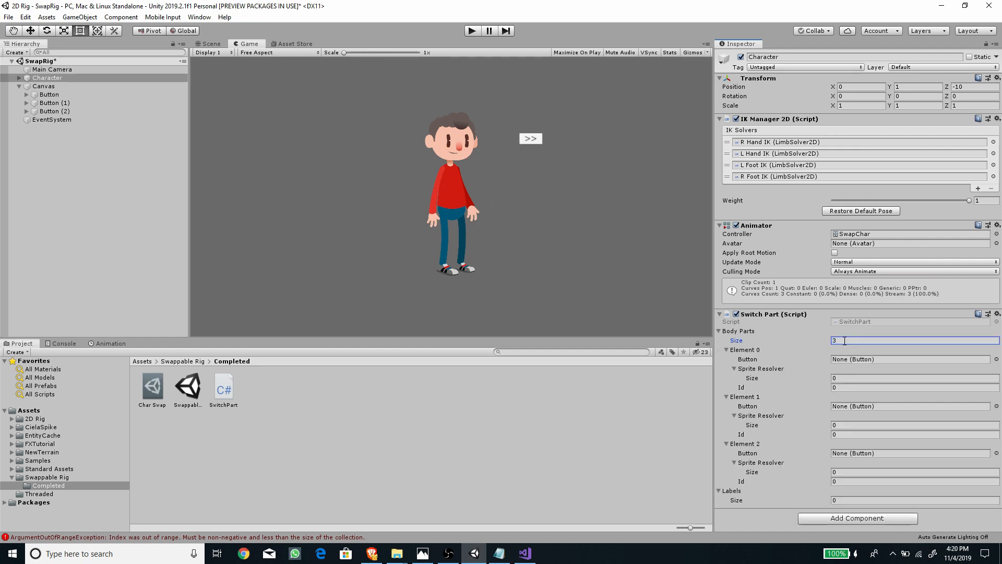
Set the Sprite Resolver sizes of body part Elements 0, 1 and 2 to 1, 4 and 3.
click(843, 377)
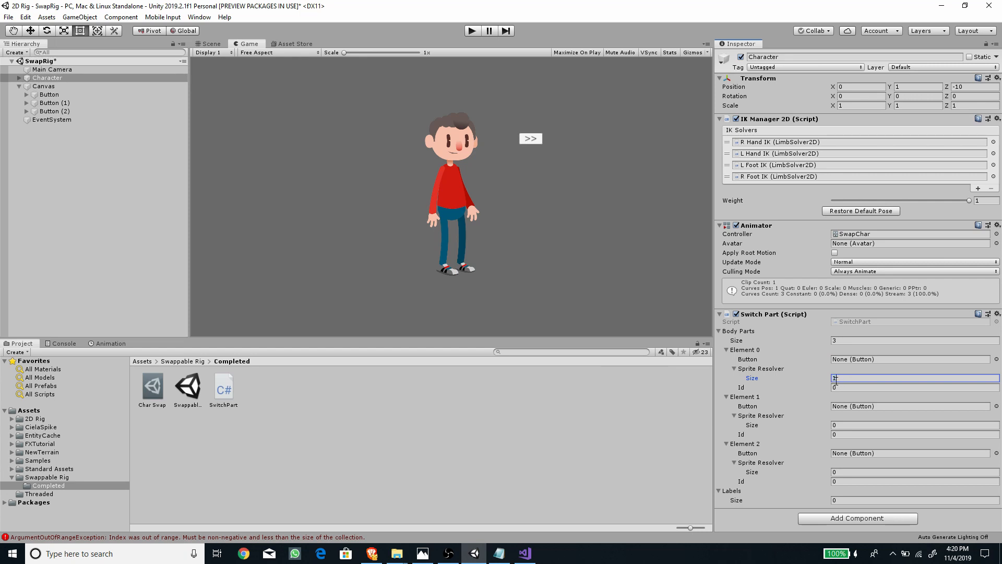
text(1)
key(Return)
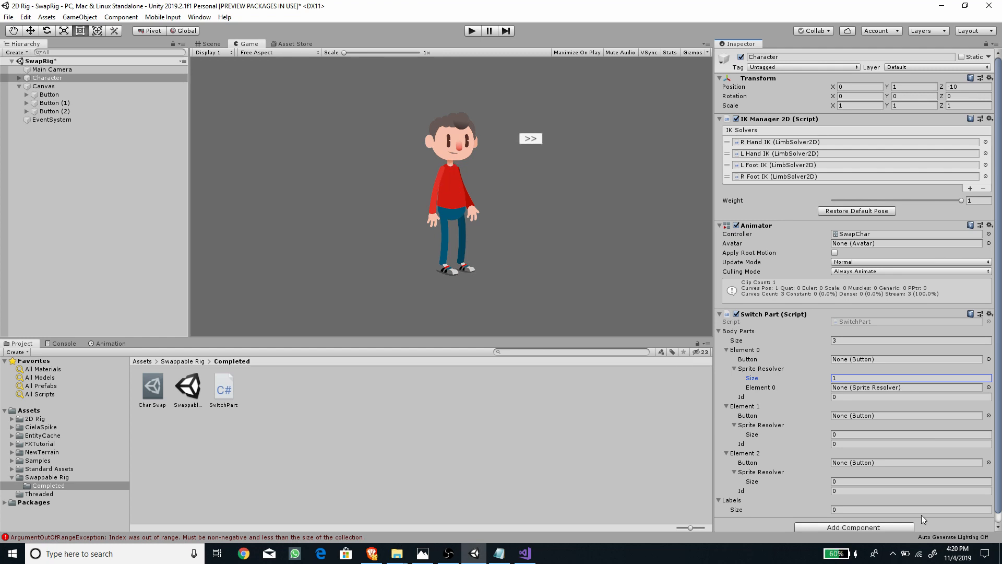
click(840, 434)
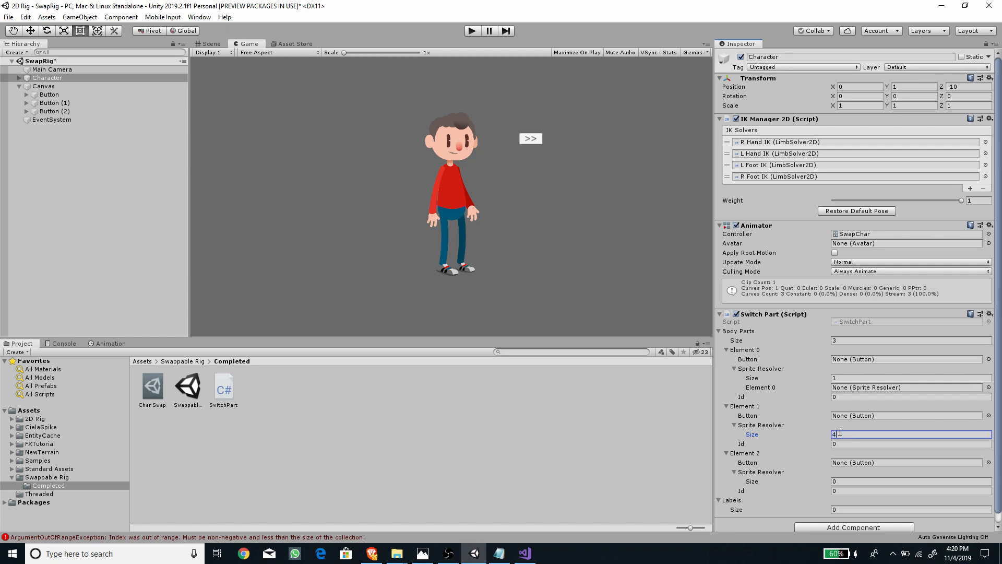
key(Return)
scroll(840, 432, down, 3)
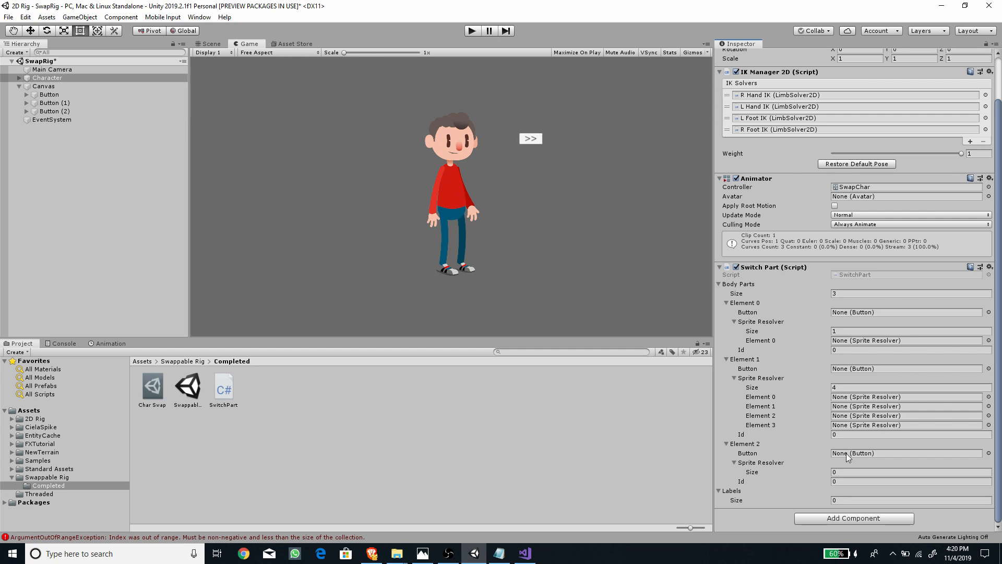
click(846, 471)
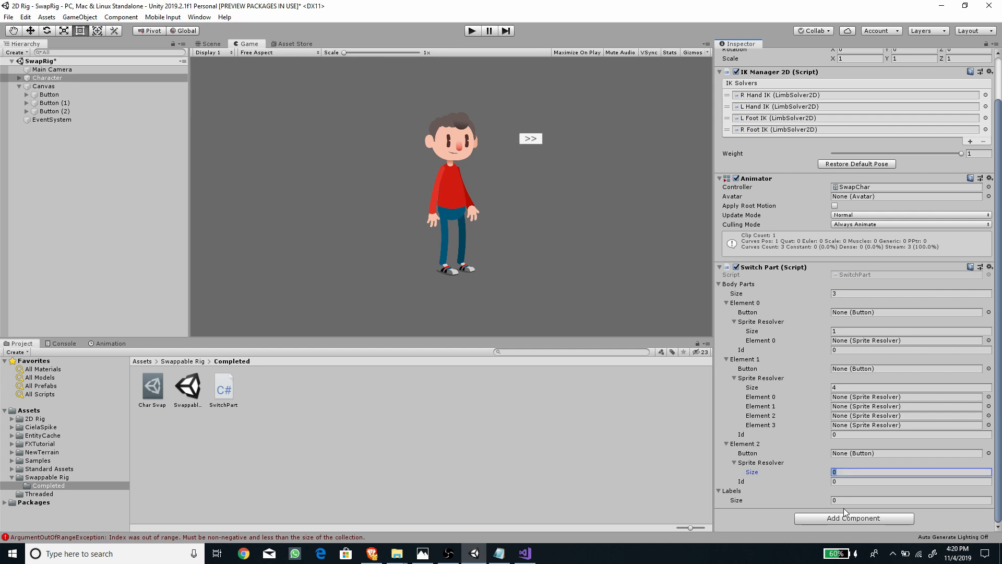
key(Return)
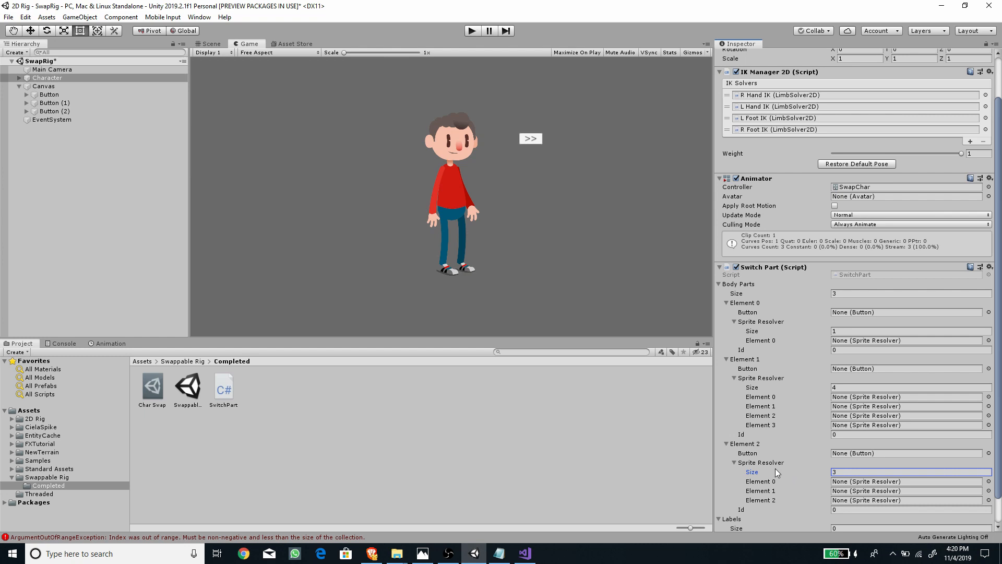
scroll(830, 472, down, 2)
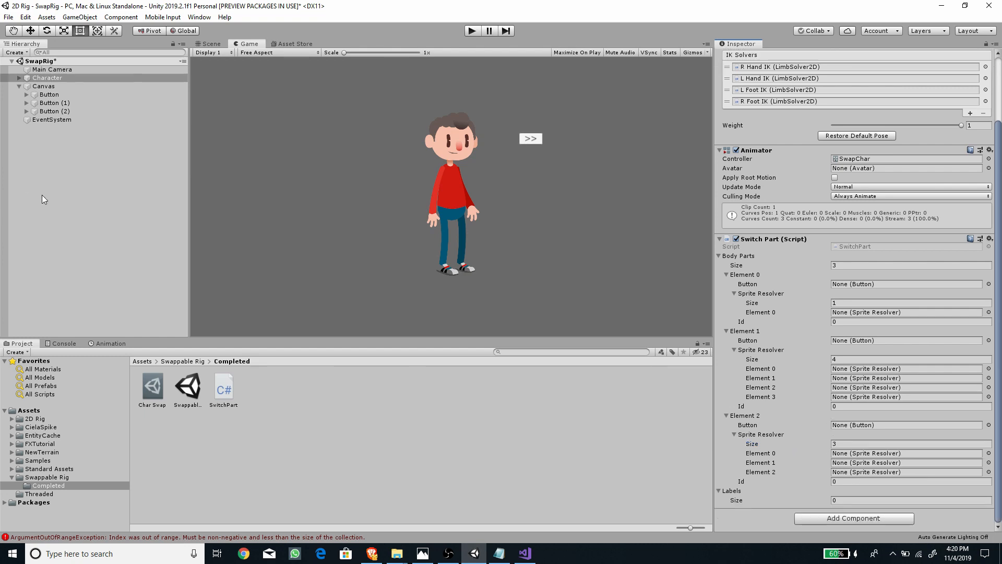
Assign Char A_Pelvis, Char A_R Leg and Char A_L Leg as the sprite resolvers of body part Element 2.
click(19, 80)
alt+click(20, 79)
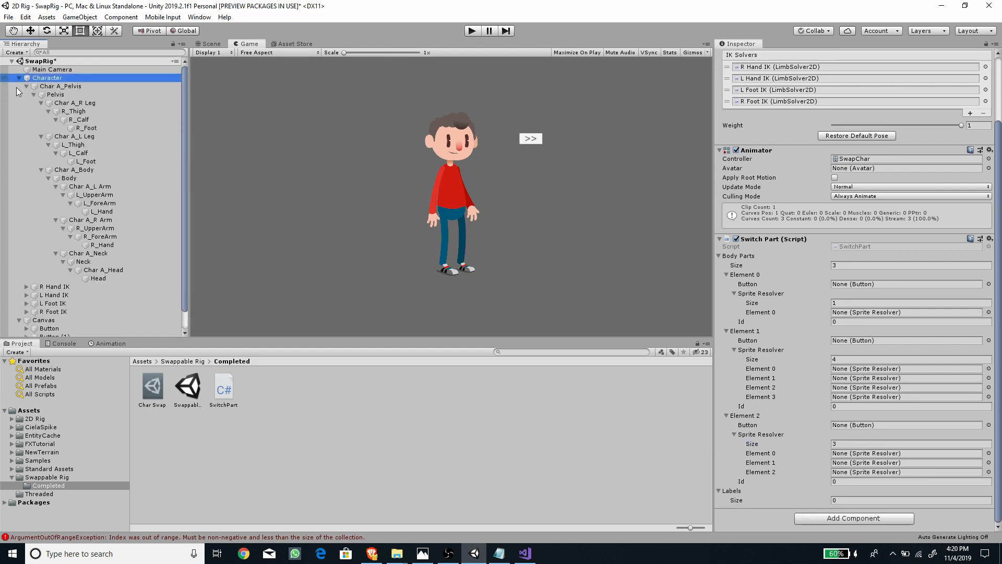
drag(616, 218, 850, 459)
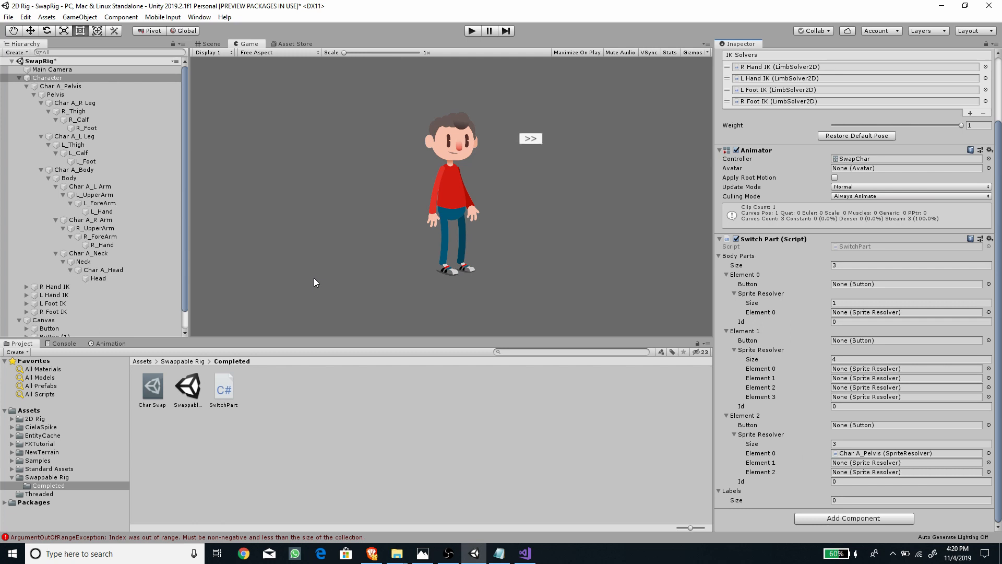
drag(47, 78, 848, 463)
drag(84, 136, 869, 472)
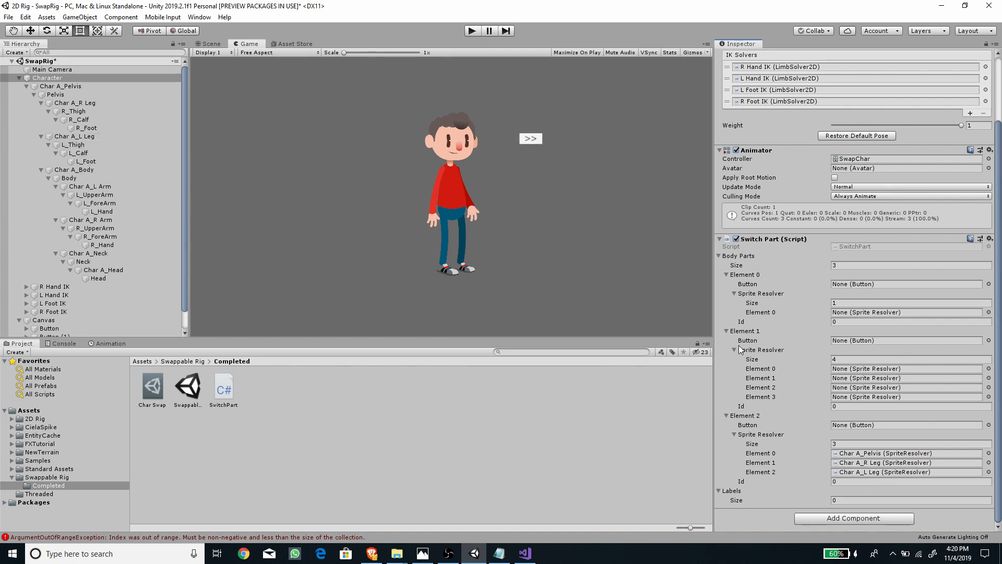
Assign Char A_Body, Char A_L Arm, Char A_R Arm and Char A_Neck as the sprite resolvers of body part Element 1.
drag(74, 170, 869, 368)
drag(91, 186, 835, 383)
drag(92, 220, 881, 388)
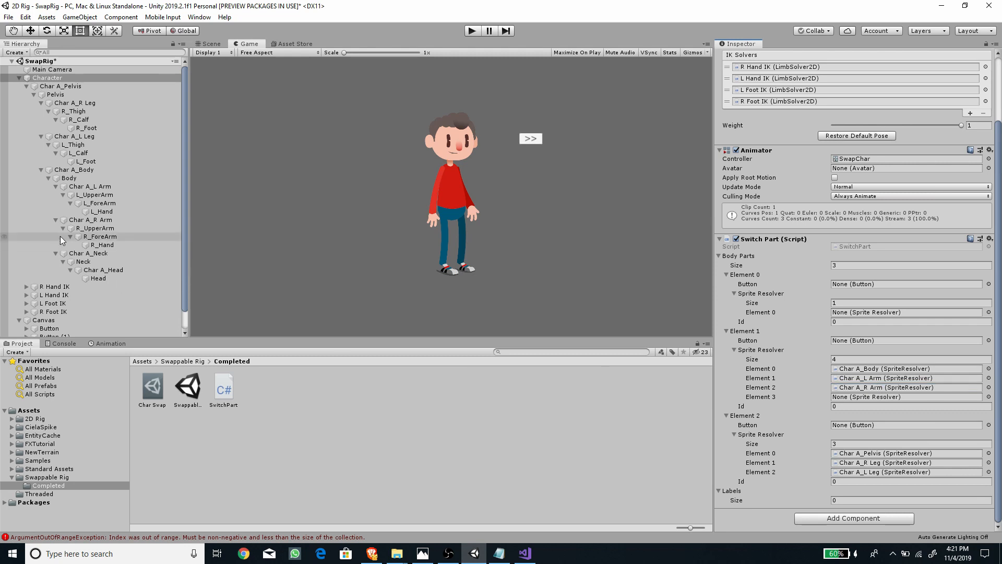
drag(82, 255, 897, 397)
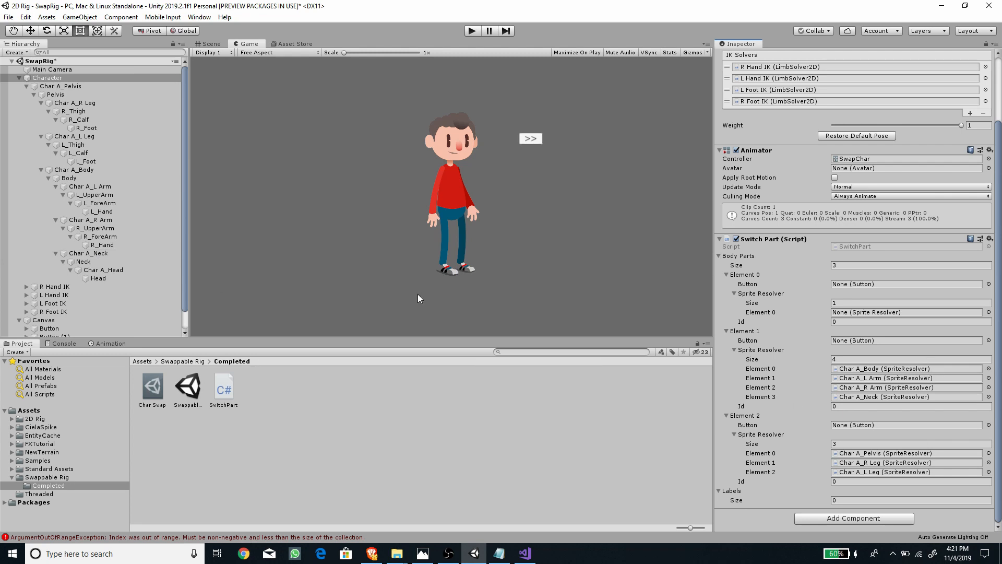
Assign Char A_Head as the sprite resolver of body part Element 0 in the Switch Part script.
click(96, 271)
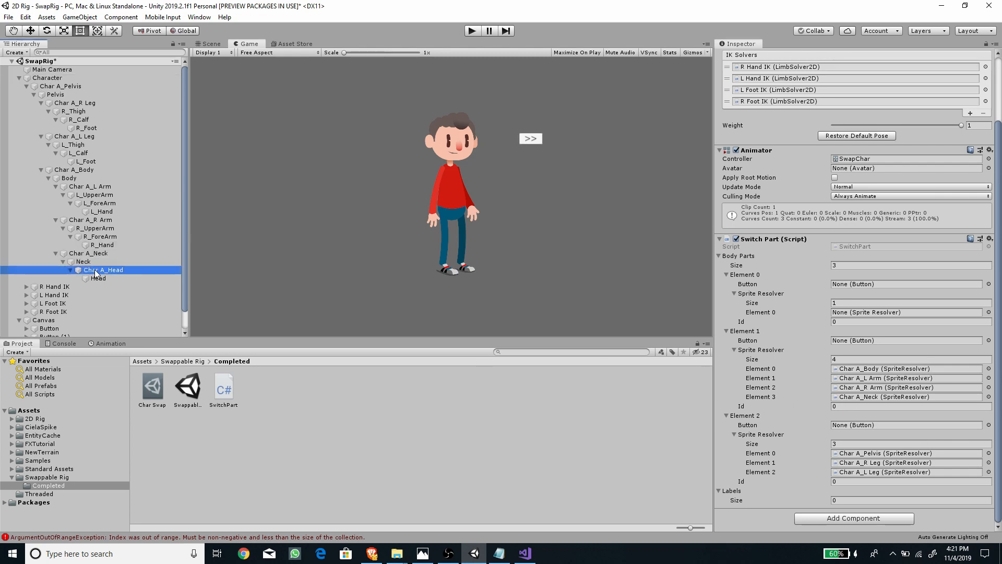
drag(96, 271, 841, 317)
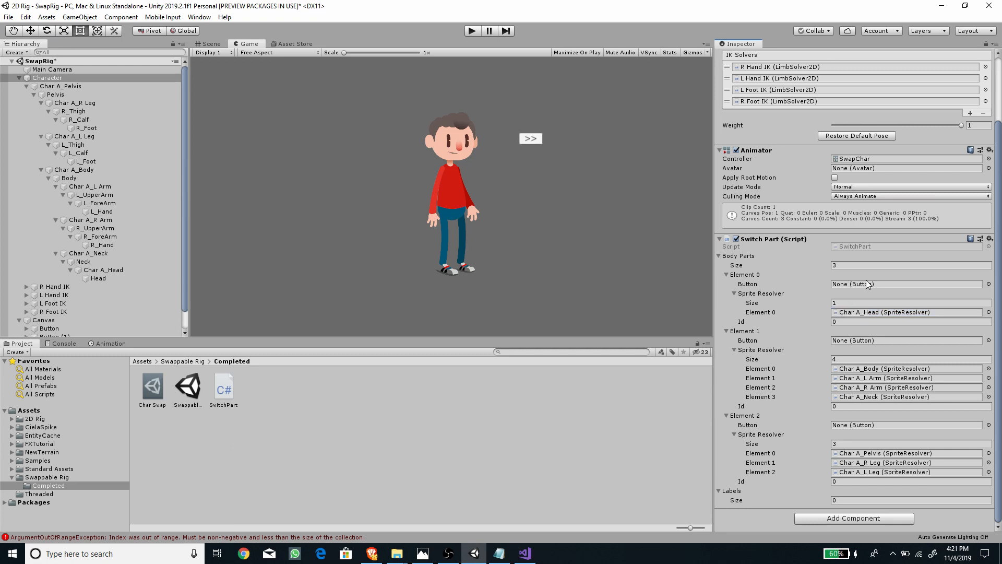
Lower Button (1) and Button (2) by adjusting their Pos Y so the three buttons form an evenly spaced column.
scroll(104, 297, down, 1)
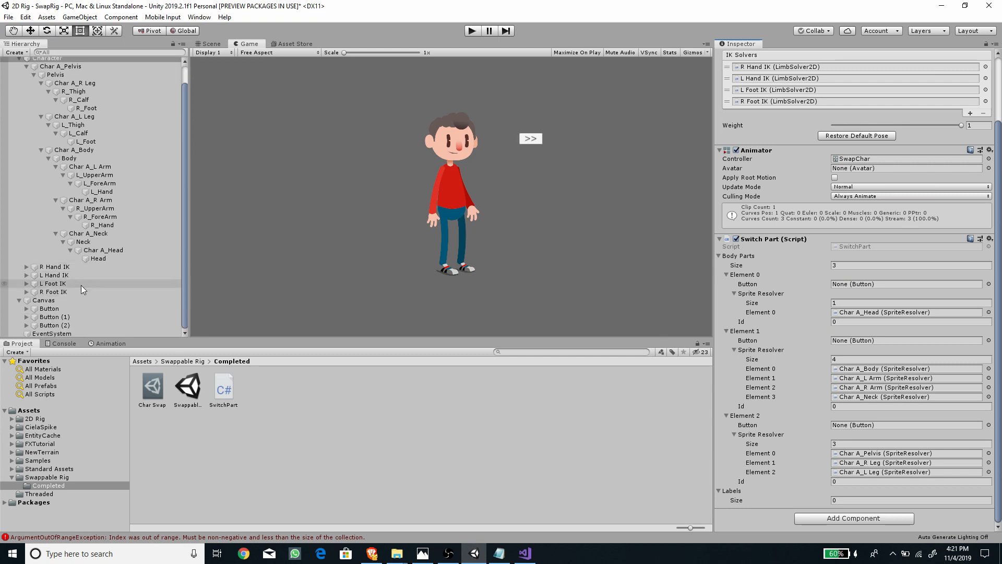
click(64, 317)
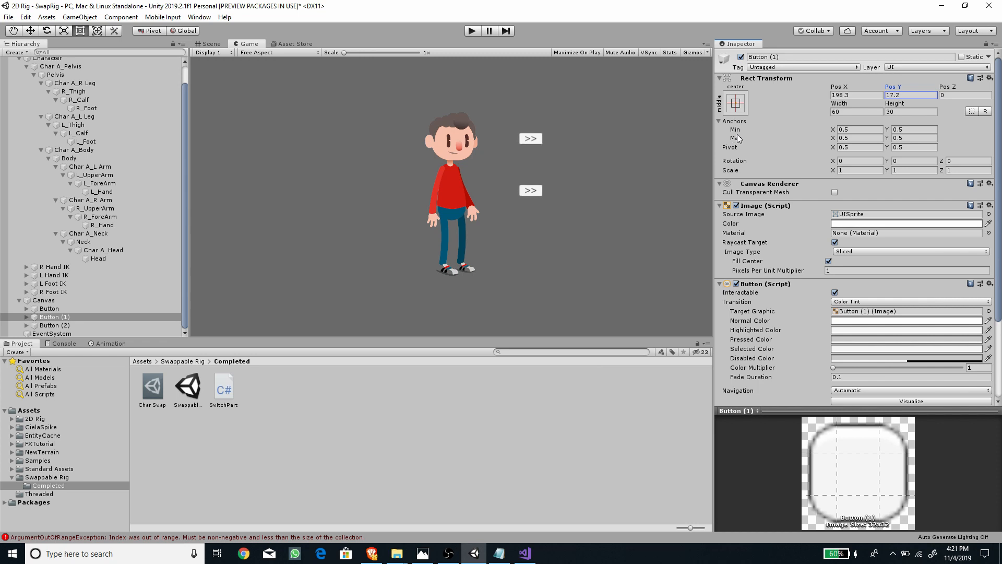
click(59, 325)
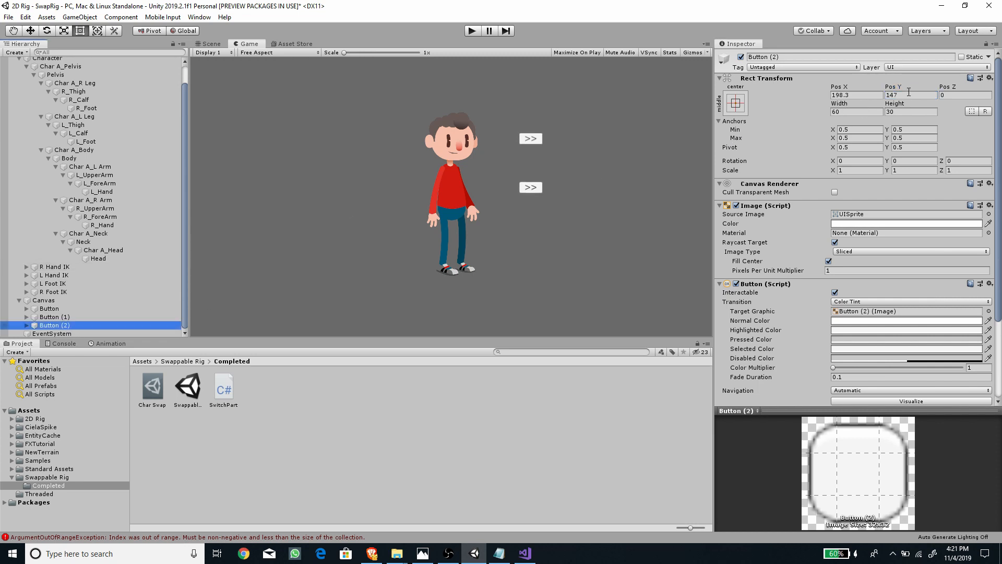
drag(540, 157, 505, 162)
Assign Button, Button (1) and Button (2) as the buttons of the Character's body part Elements 0, 1 and 2.
scroll(43, 67, up, 1)
click(47, 78)
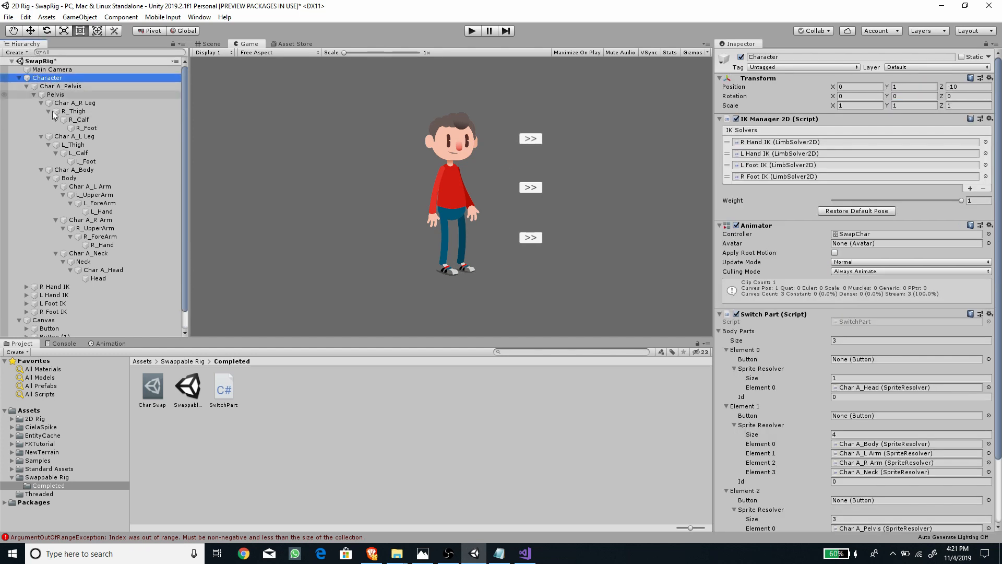
scroll(849, 322, down, 3)
scroll(50, 327, down, 1)
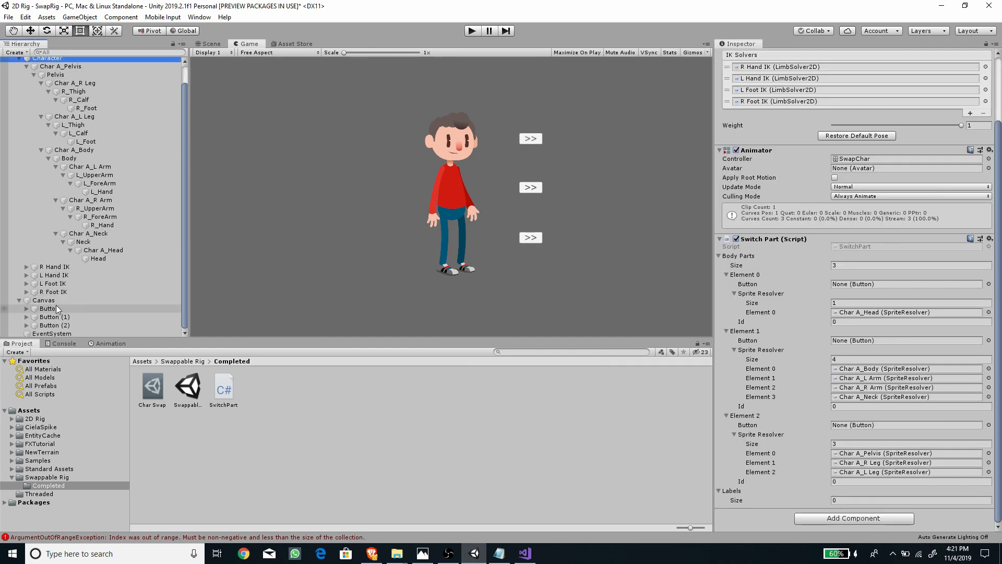
drag(55, 311, 859, 248)
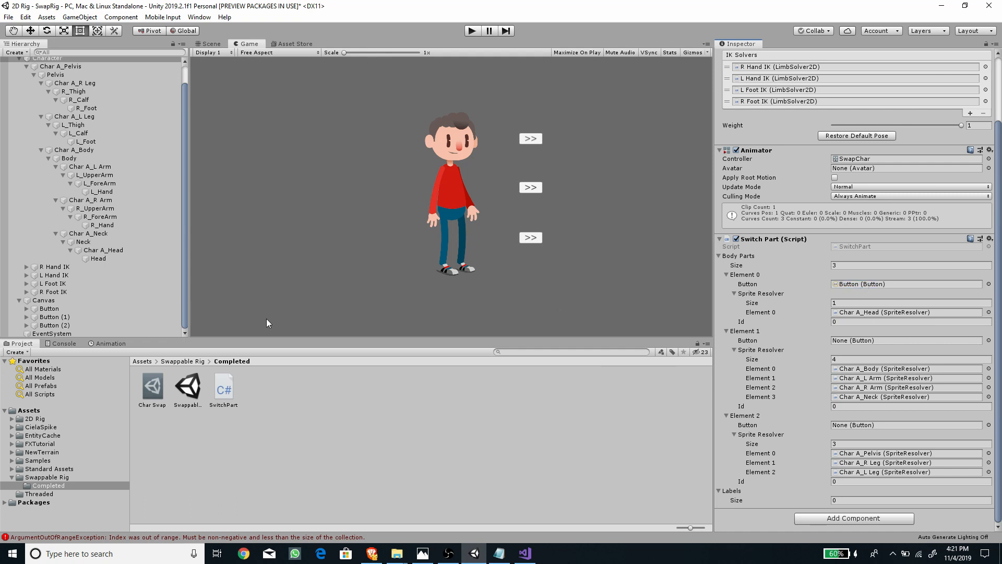
drag(54, 325, 824, 333)
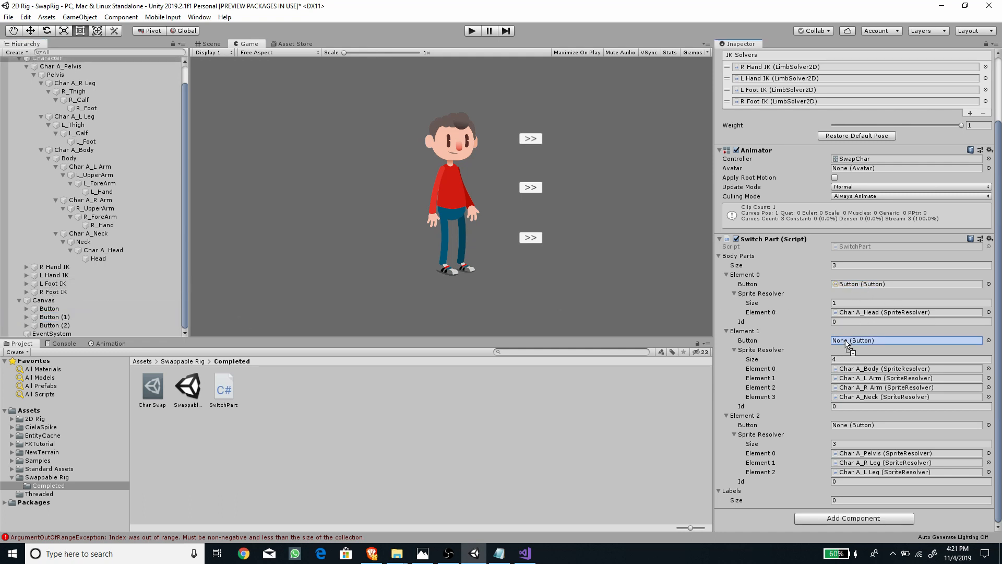
drag(63, 325, 750, 396)
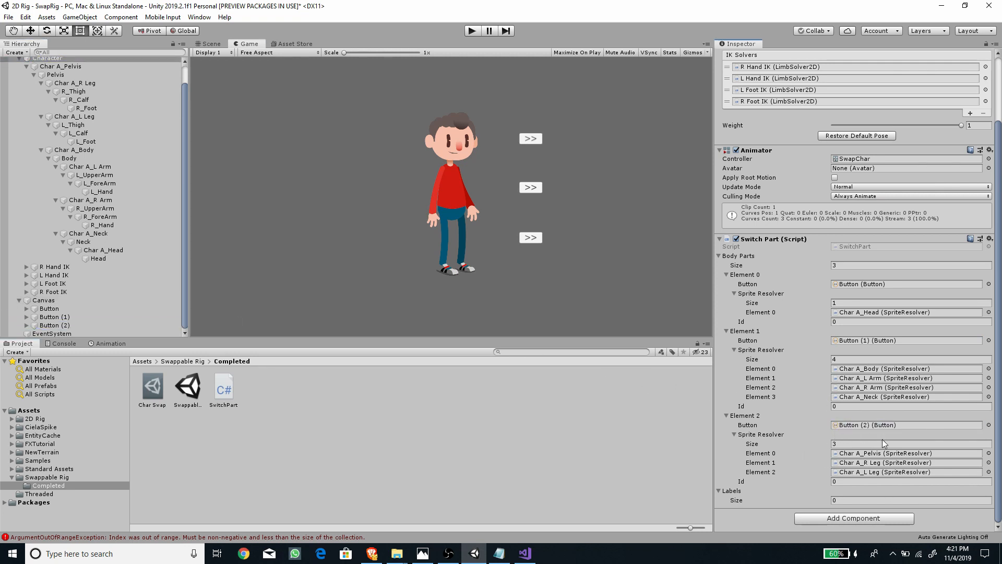
Set the Switch Part Labels size to 3 and enter A, B and C, matching the labels in the Char Swap library.
text(3)
key(Return)
scroll(839, 471, down, 1)
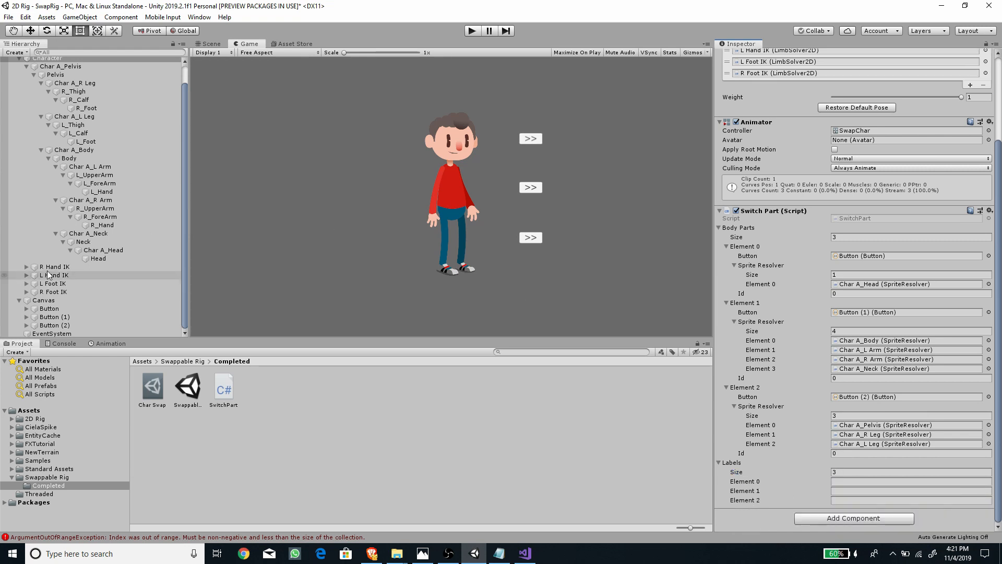
click(95, 249)
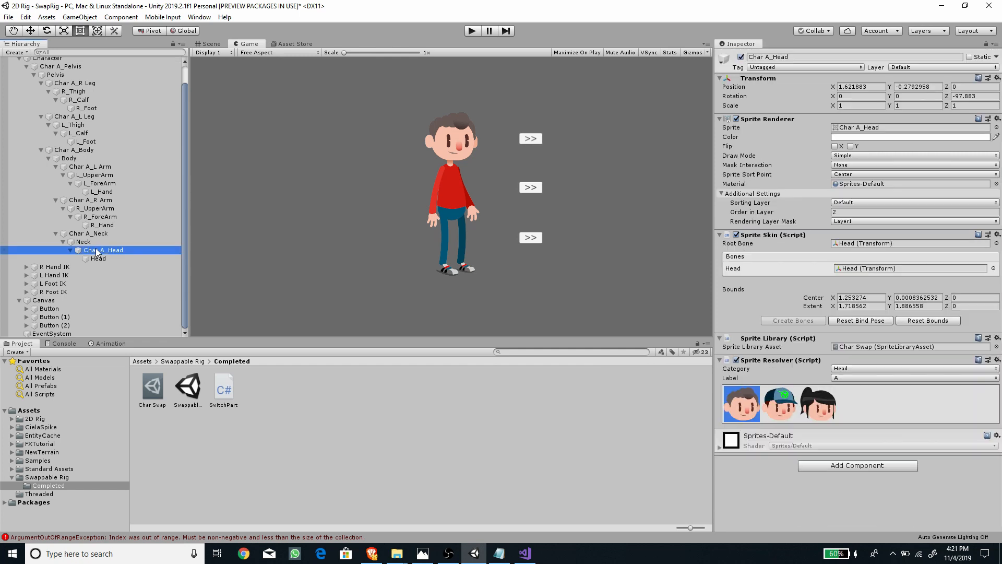
click(149, 387)
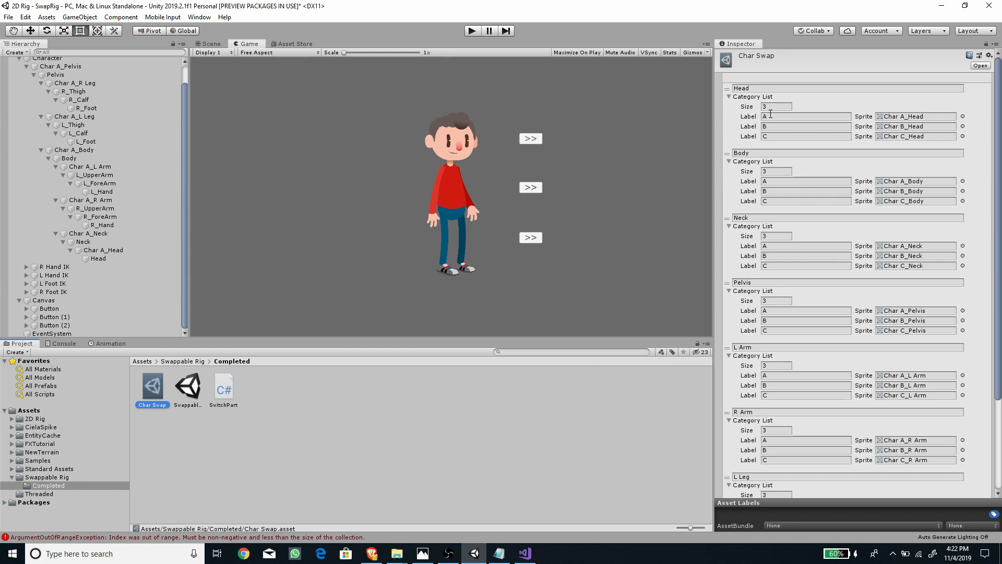
scroll(59, 132, up, 2)
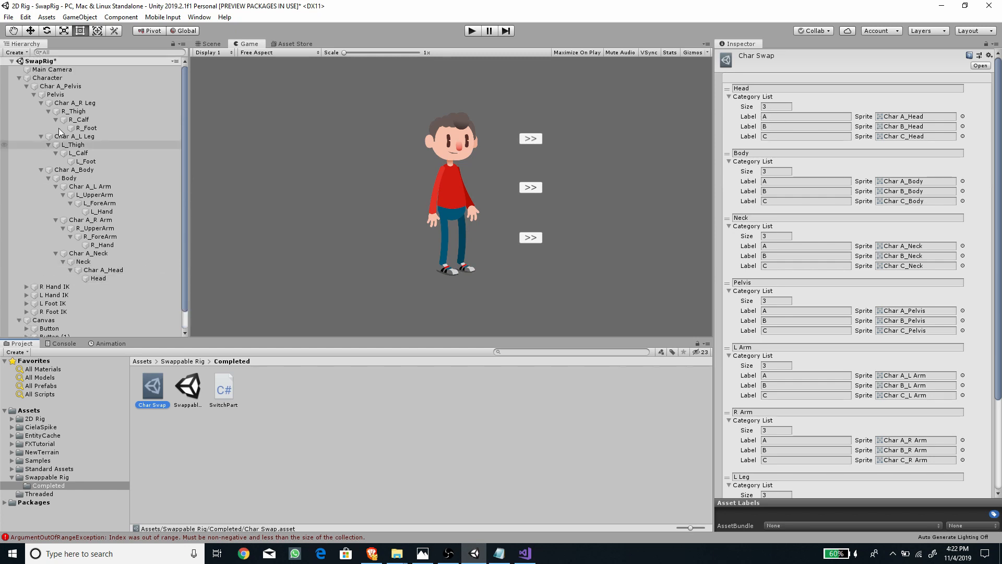
click(59, 79)
scroll(773, 282, down, 5)
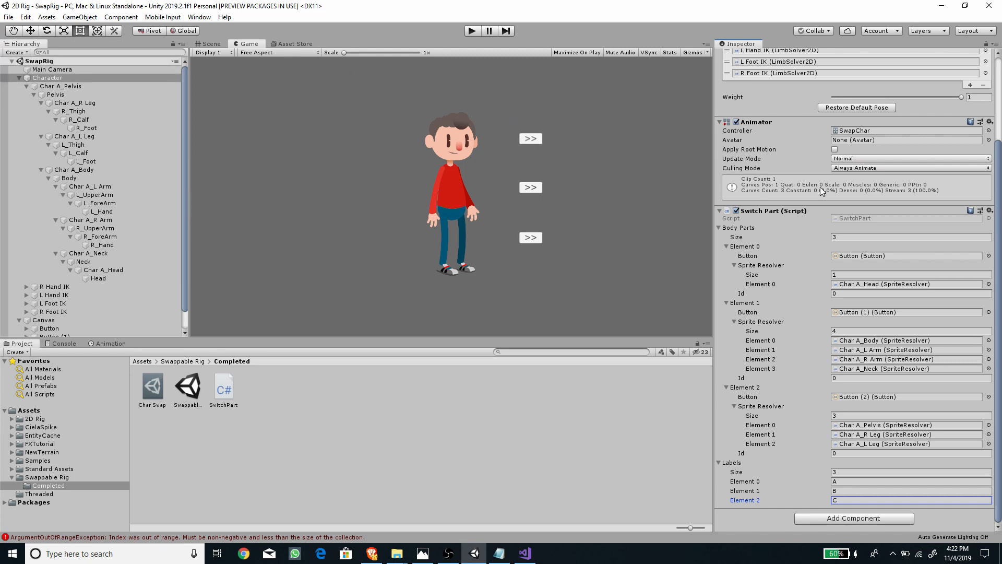
Run the scene with the console shown and test the head button by cycling through the head variants.
scroll(821, 189, up, 5)
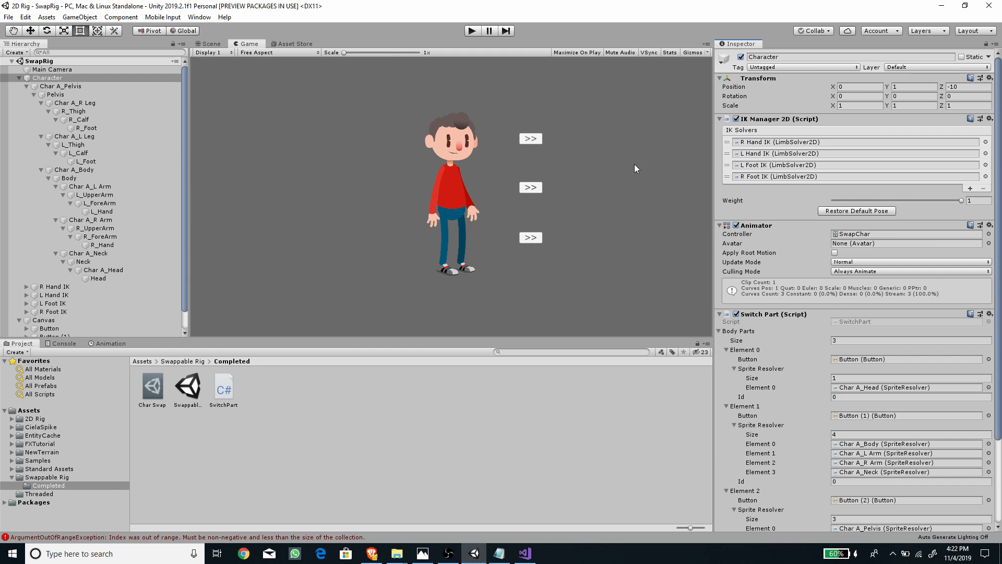
click(473, 30)
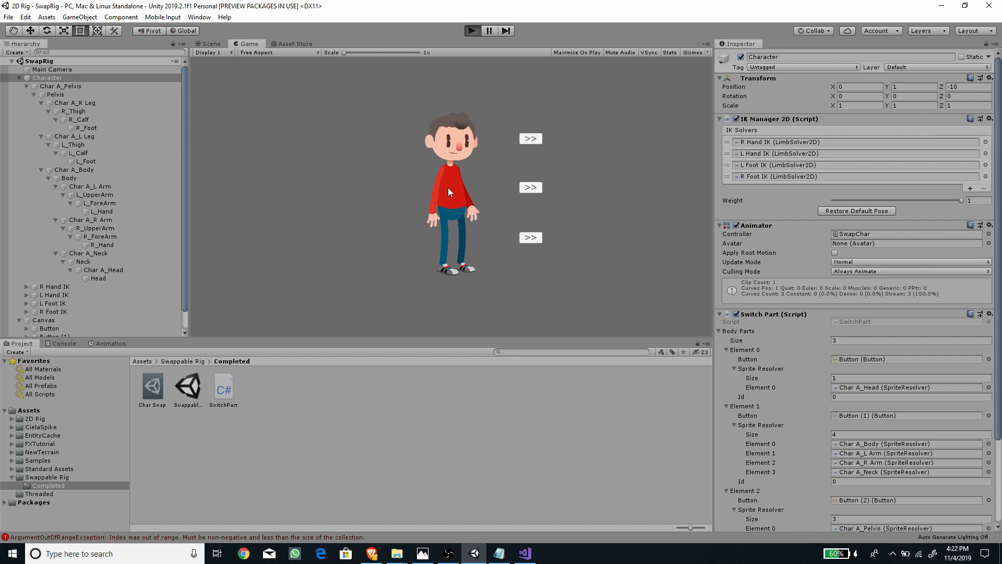
click(60, 345)
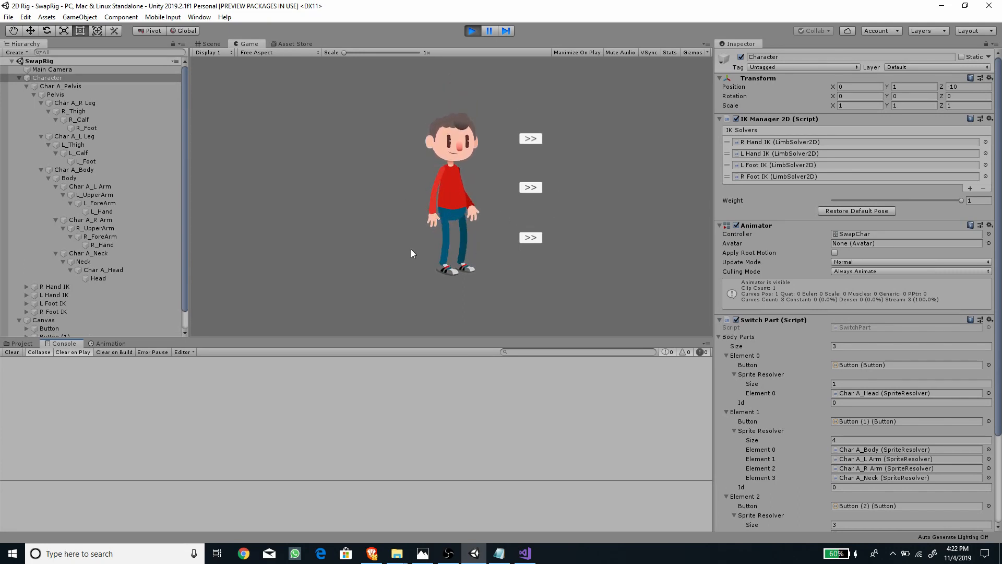
click(532, 138)
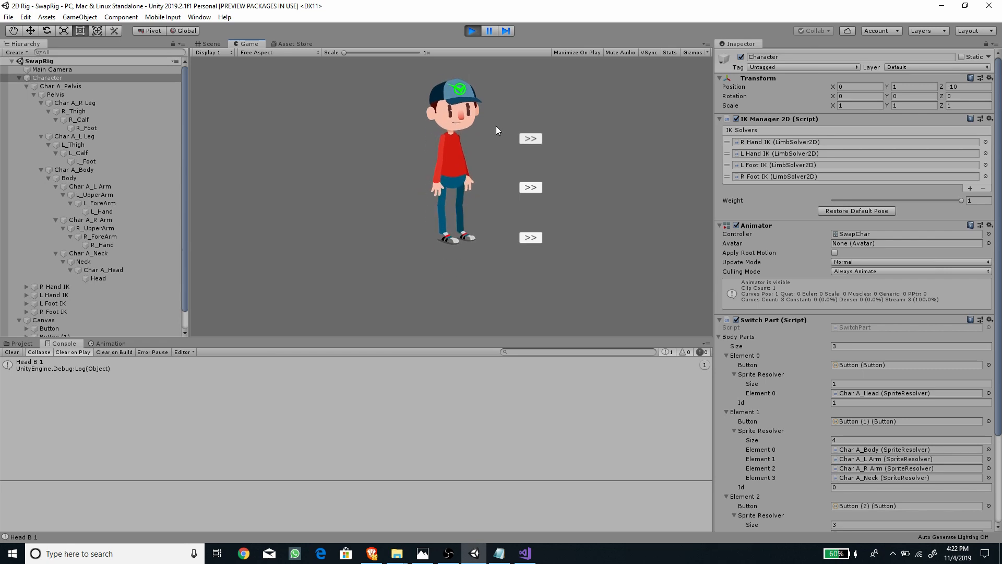
click(535, 138)
click(534, 138)
click(534, 138)
Test the body and leg buttons in the running scene, and switch the head once more.
click(531, 187)
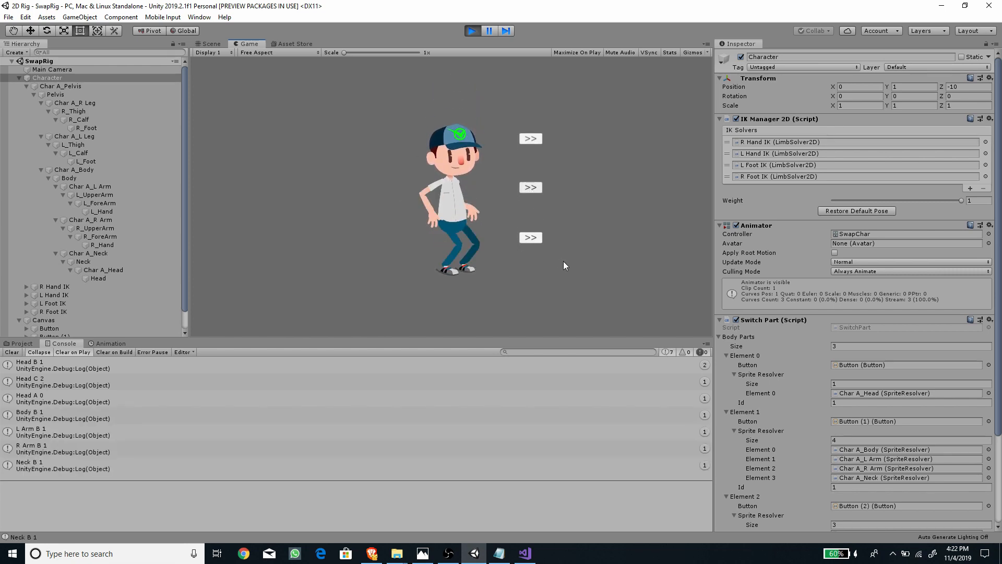
click(531, 237)
click(531, 236)
click(533, 137)
click(531, 190)
click(531, 191)
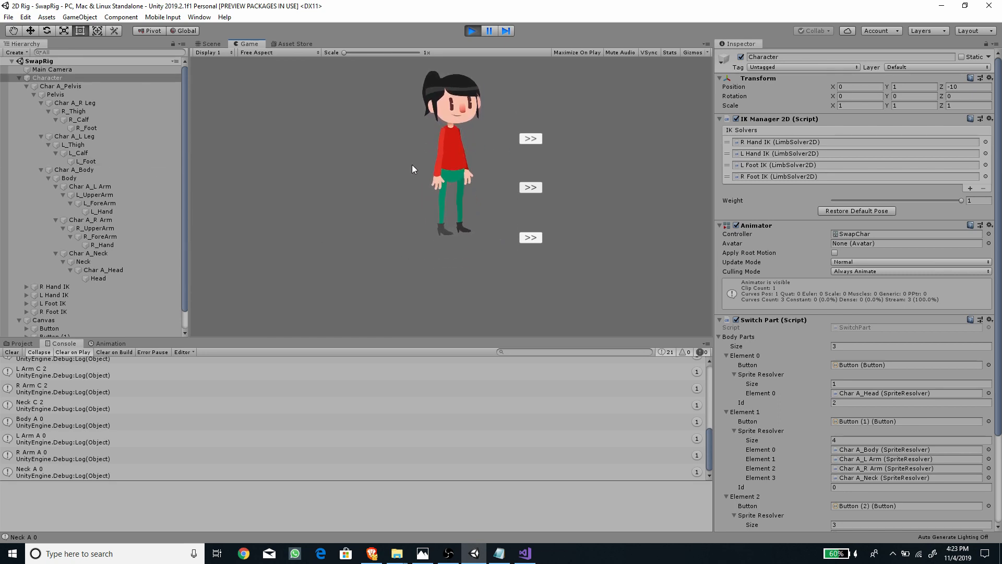
Open the Swappable Rig folder and examine the Char C sprite sheet in its import settings preview.
click(23, 344)
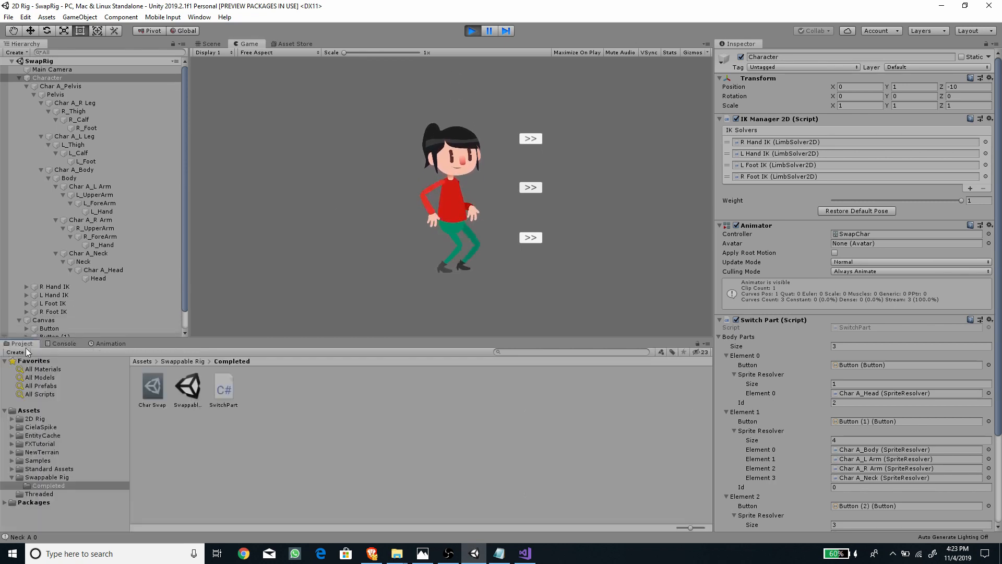
click(195, 362)
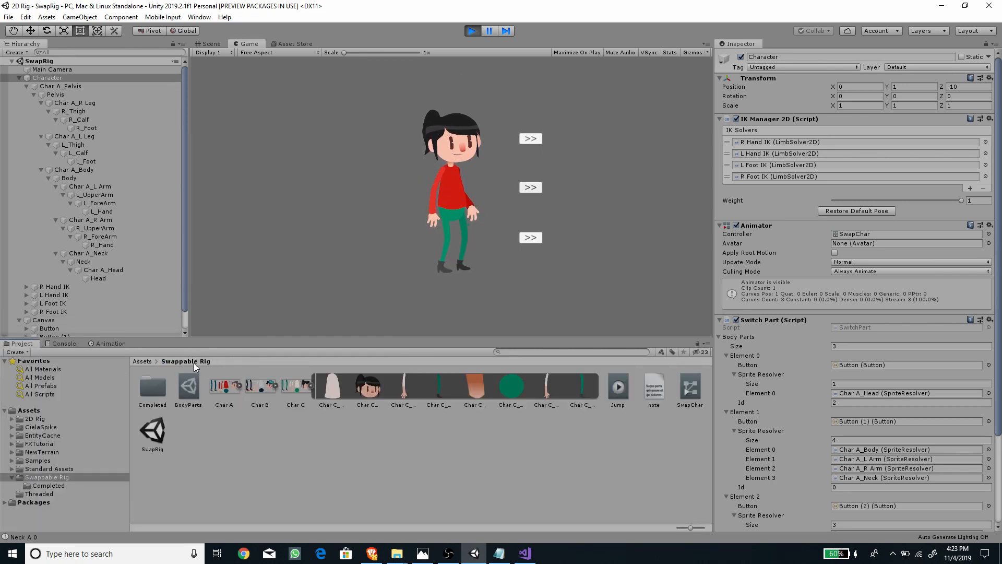
click(309, 386)
click(295, 388)
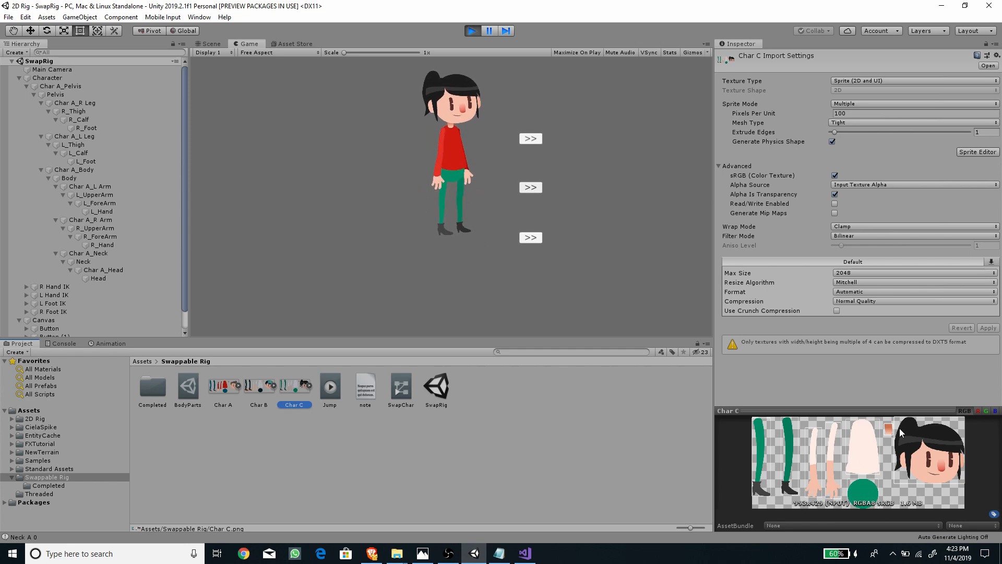